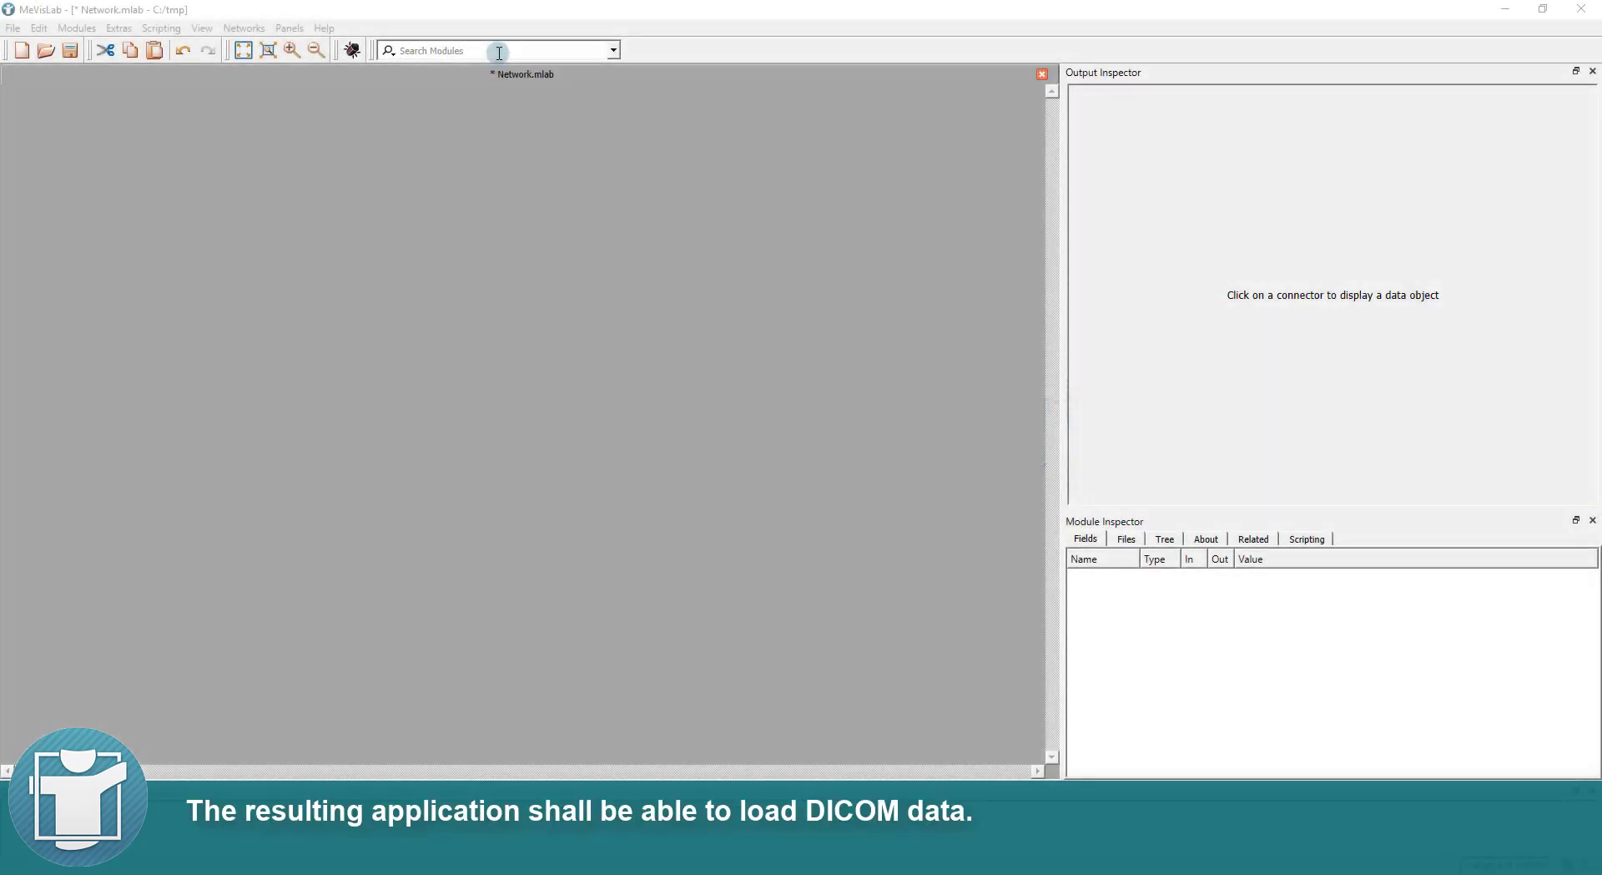
Step: Add a LocalImage module, confirm it loads ProbandT1.dcm, and move it lower on the canvas
{"action": "type", "text": "LocalImage"}
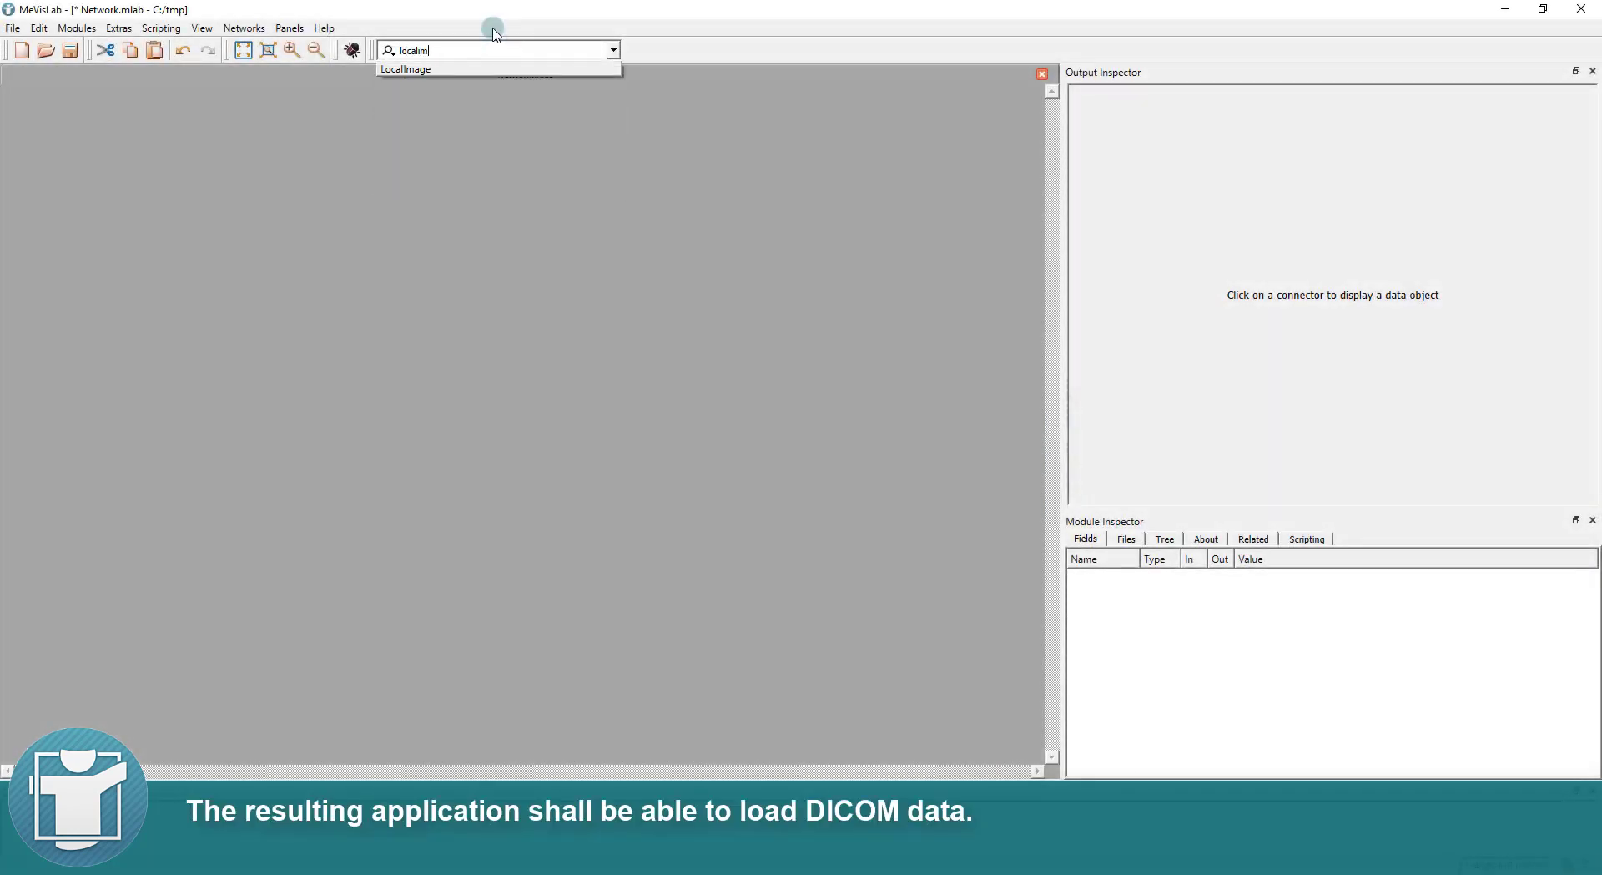
{"action": "key", "text": "Return"}
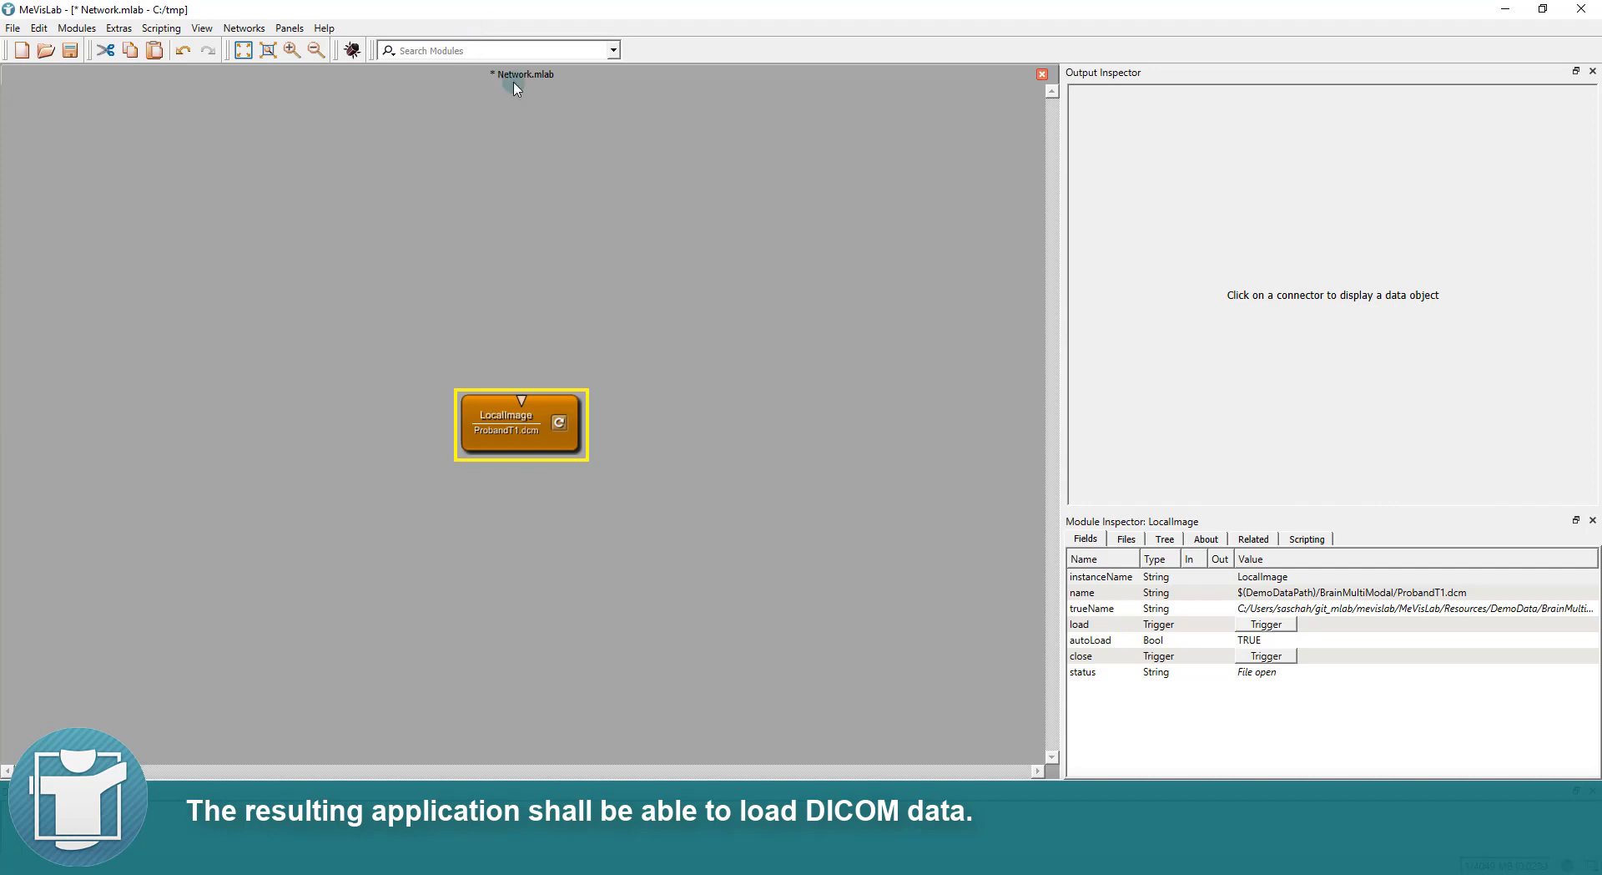
{"action": "double_click", "coordinate": [504, 435]}
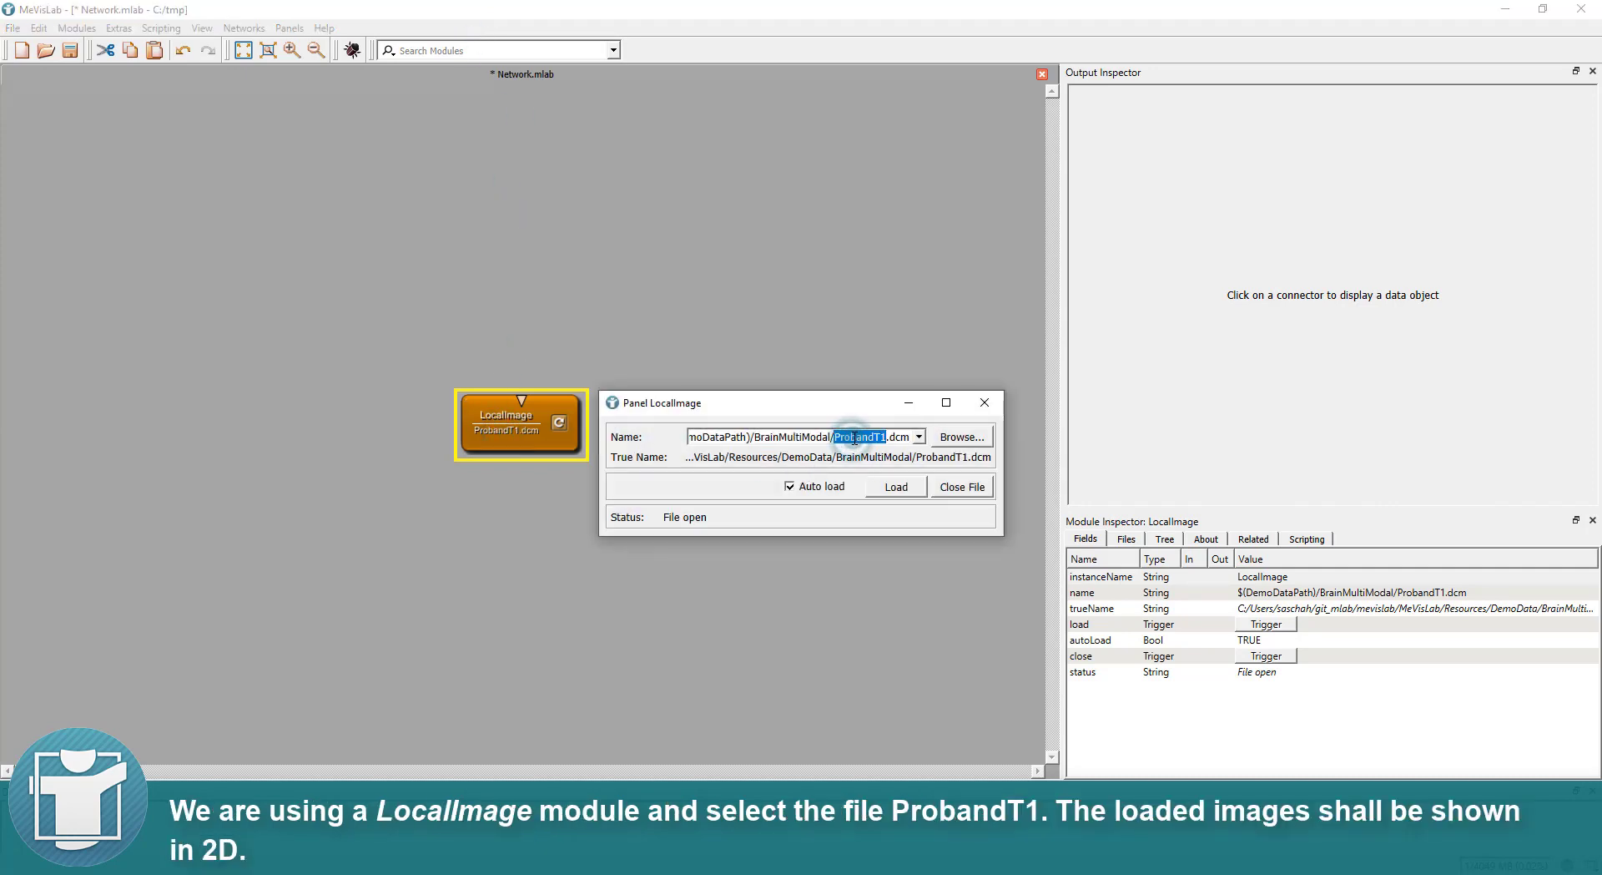
{"action": "left_click", "coordinate": [985, 402]}
{"action": "left_click_drag", "start_coordinate": [490, 439], "coordinate": [517, 628]}
Step: Add a View2D module fed by LocalImage's output and scroll through the MR slices to check it
{"action": "left_click", "coordinate": [529, 47]}
{"action": "type", "text": "v"}
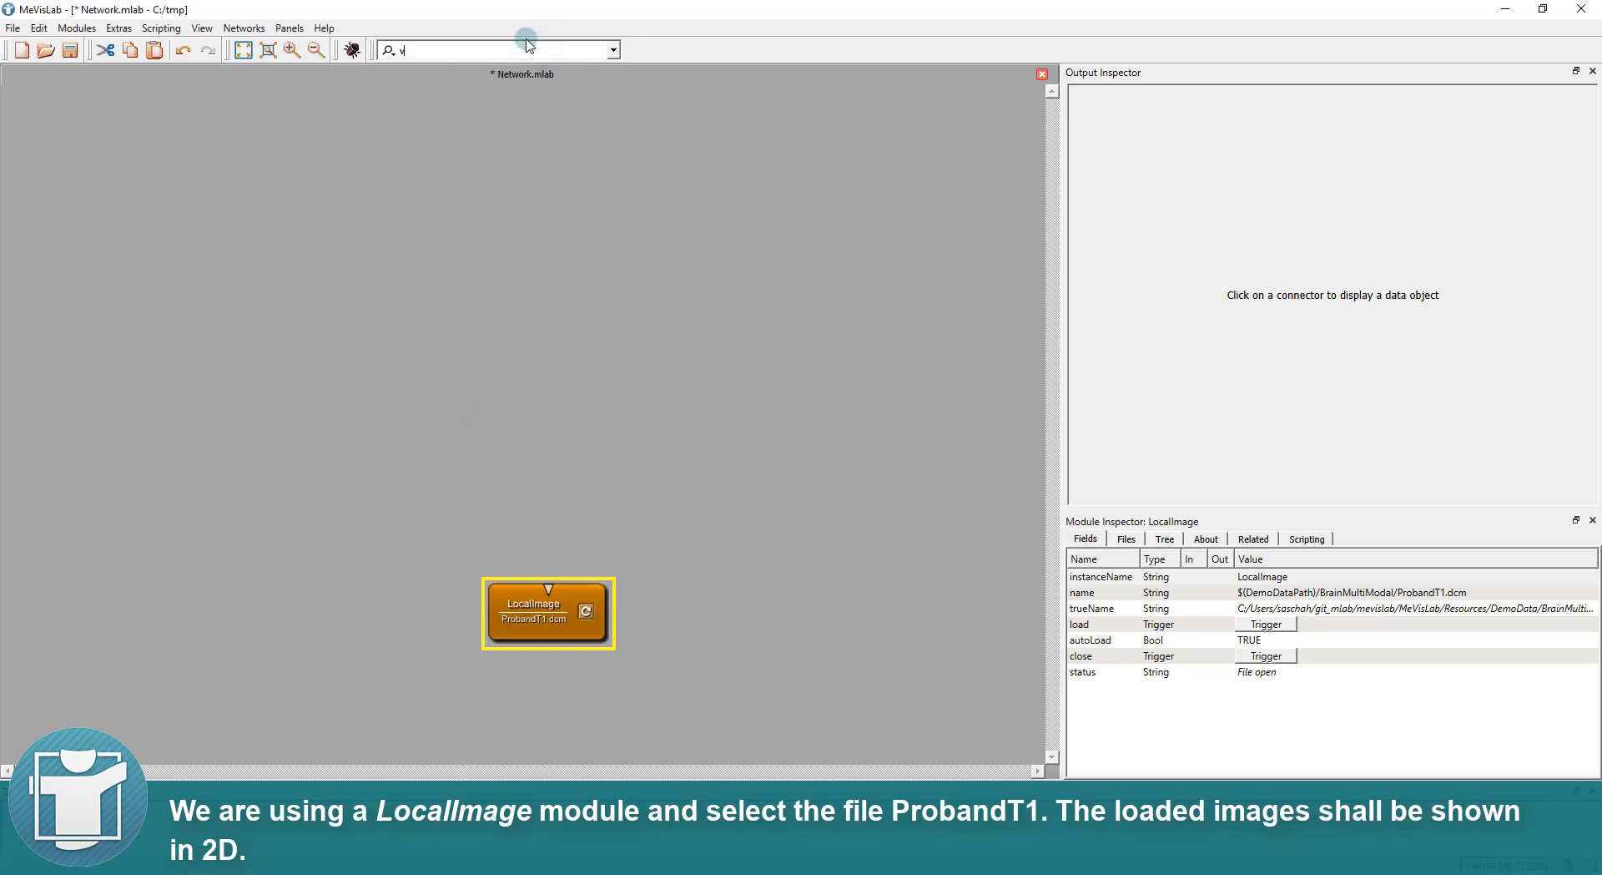
{"action": "type", "text": "iew2D"}
{"action": "key", "text": "Return"}
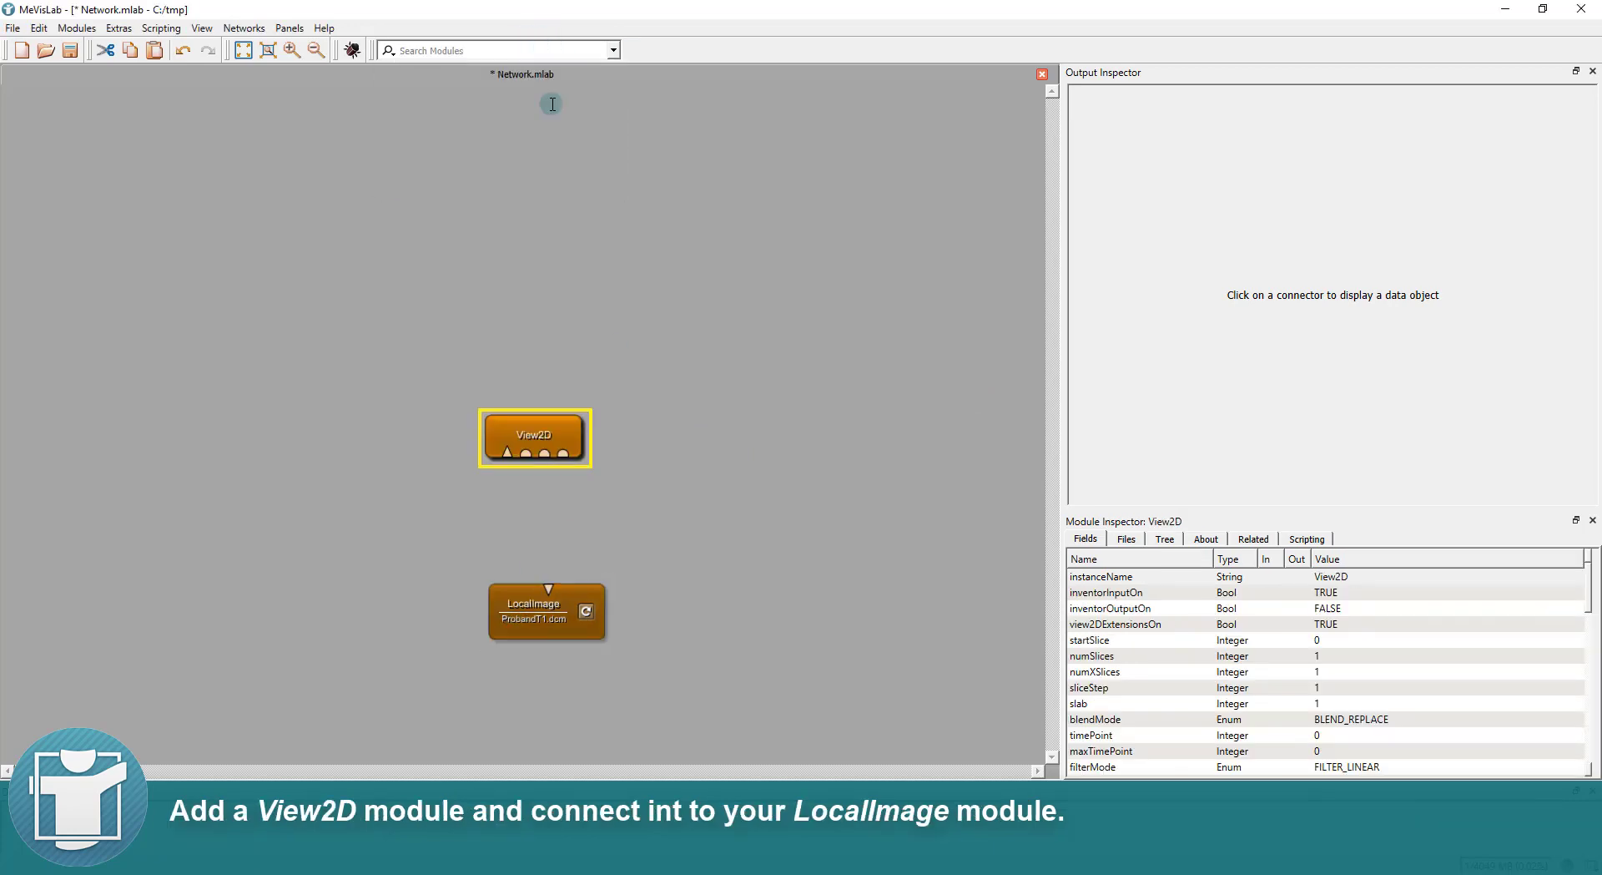
{"action": "left_click_drag", "start_coordinate": [555, 456], "coordinate": [577, 503]}
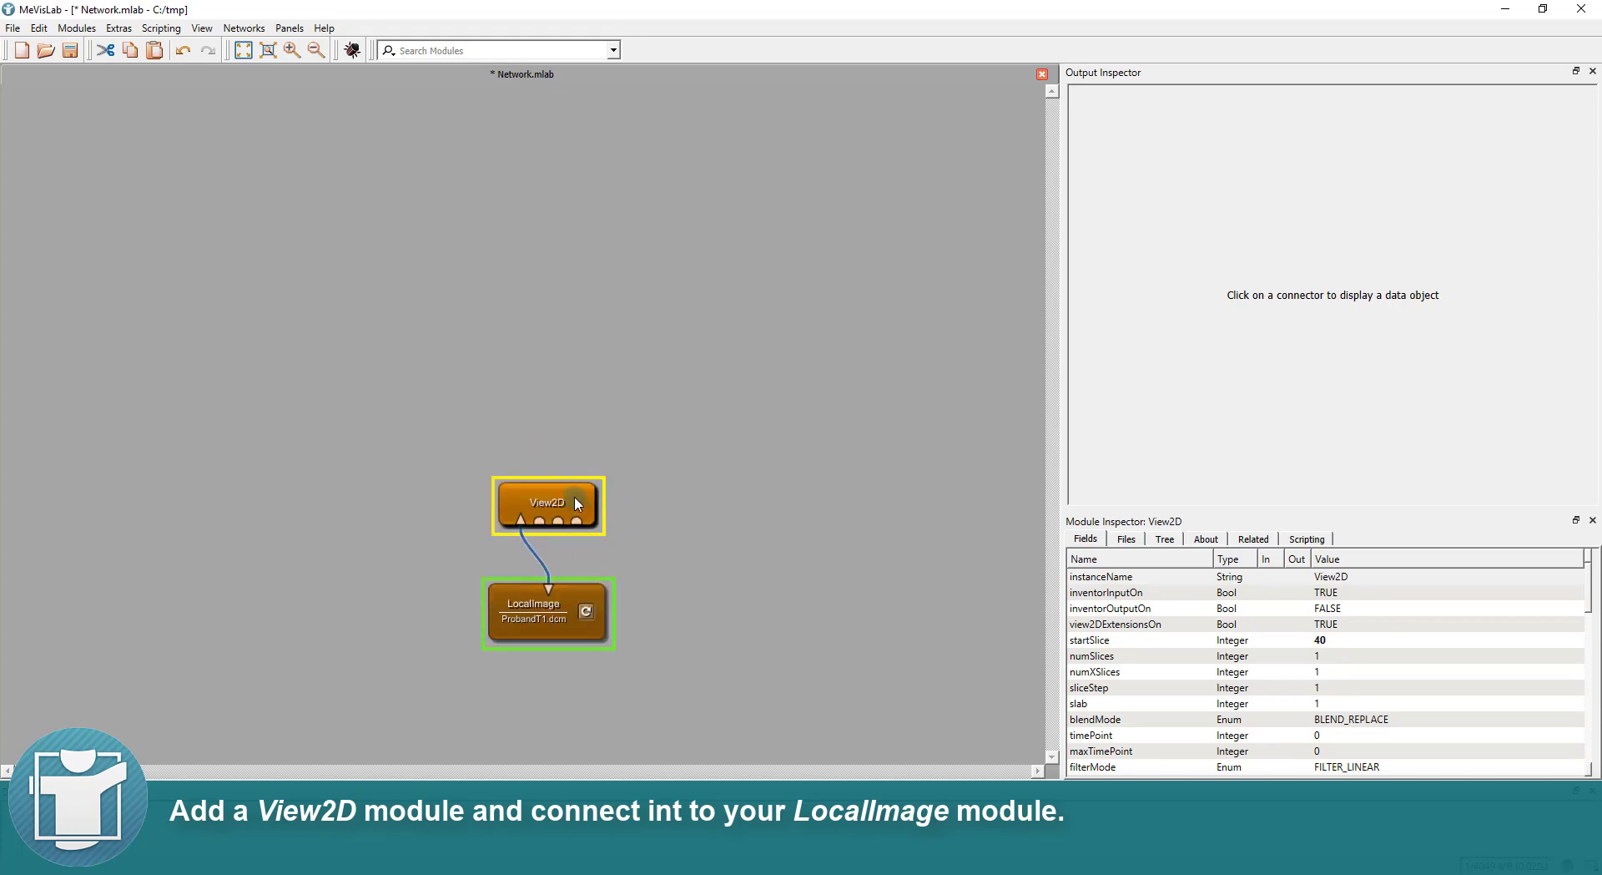
{"action": "double_click", "coordinate": [574, 498]}
{"action": "scroll", "coordinate": [771, 464], "scroll_direction": "down", "scroll_amount": 15}
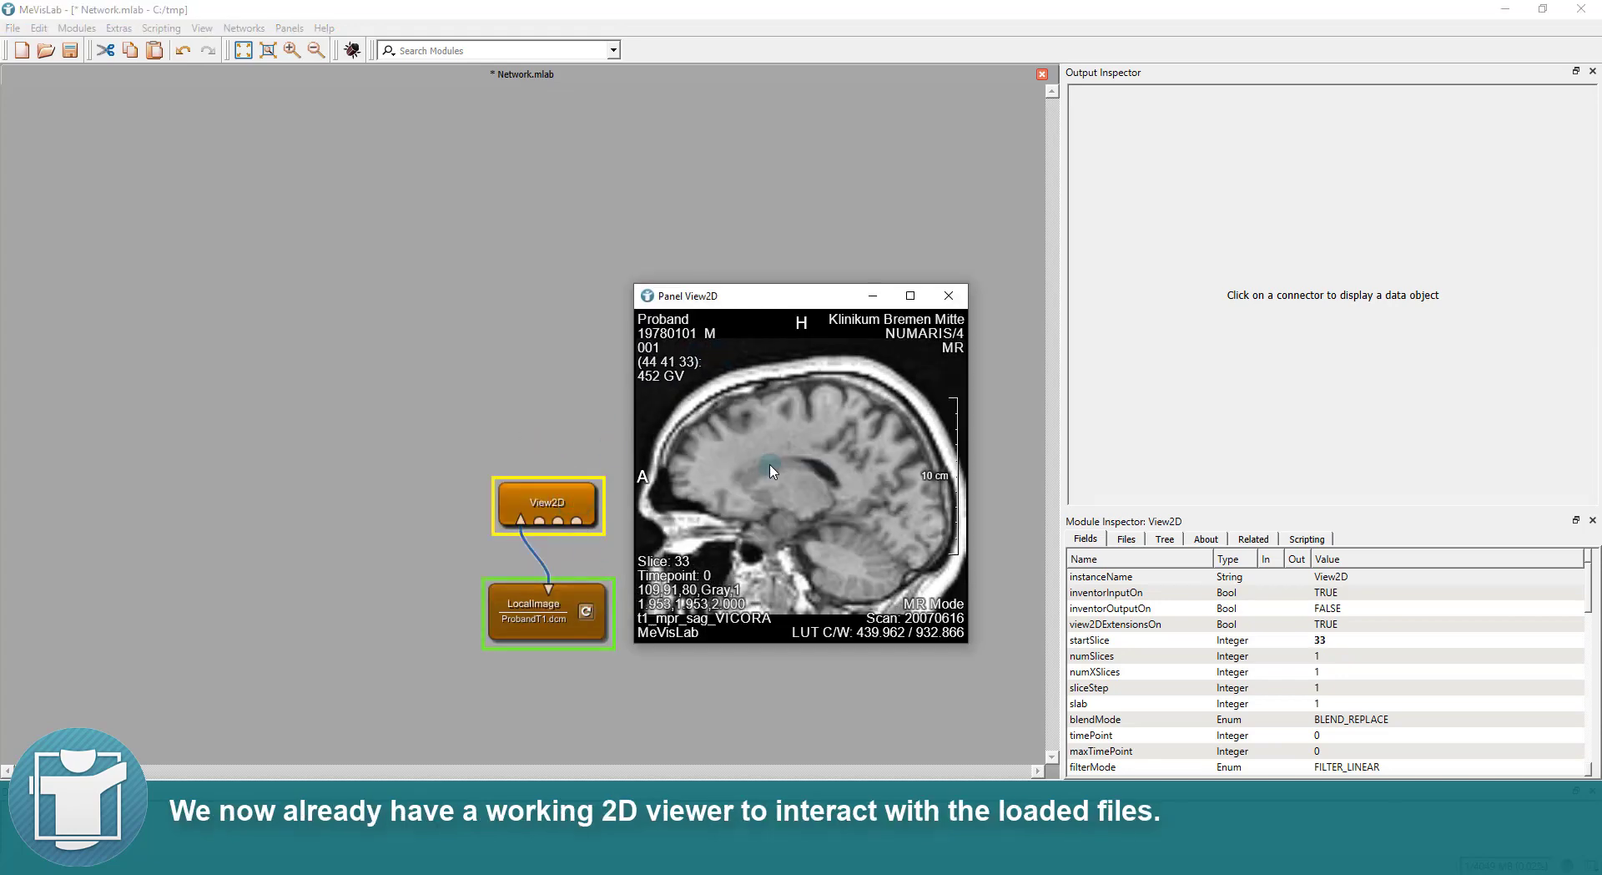
{"action": "scroll", "coordinate": [771, 470], "scroll_direction": "up", "scroll_amount": 20}
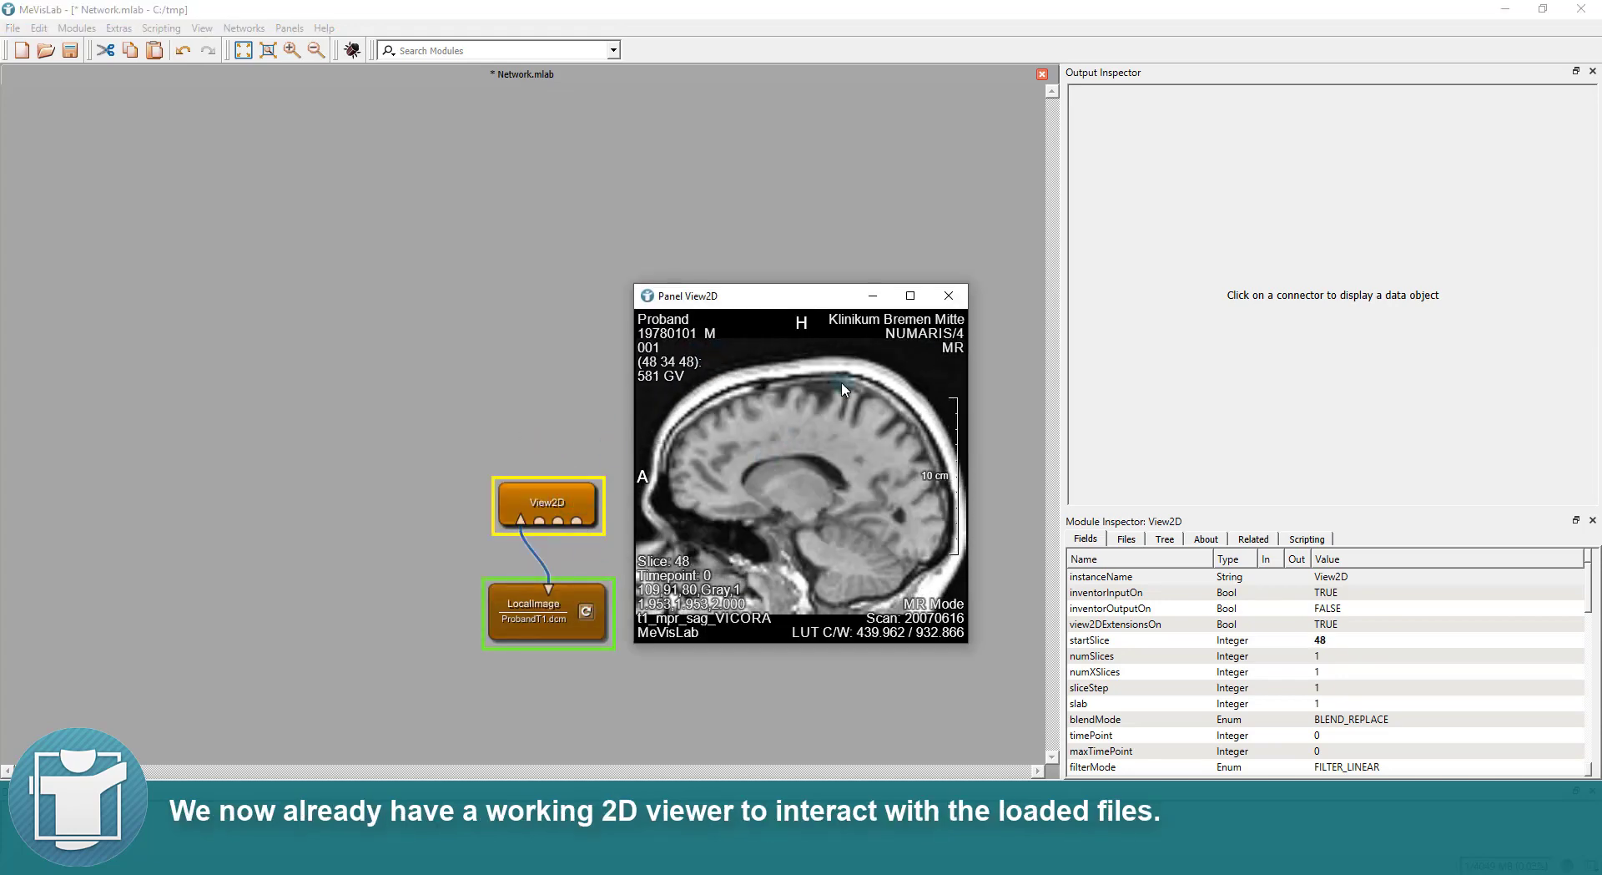
{"action": "left_click", "coordinate": [952, 296]}
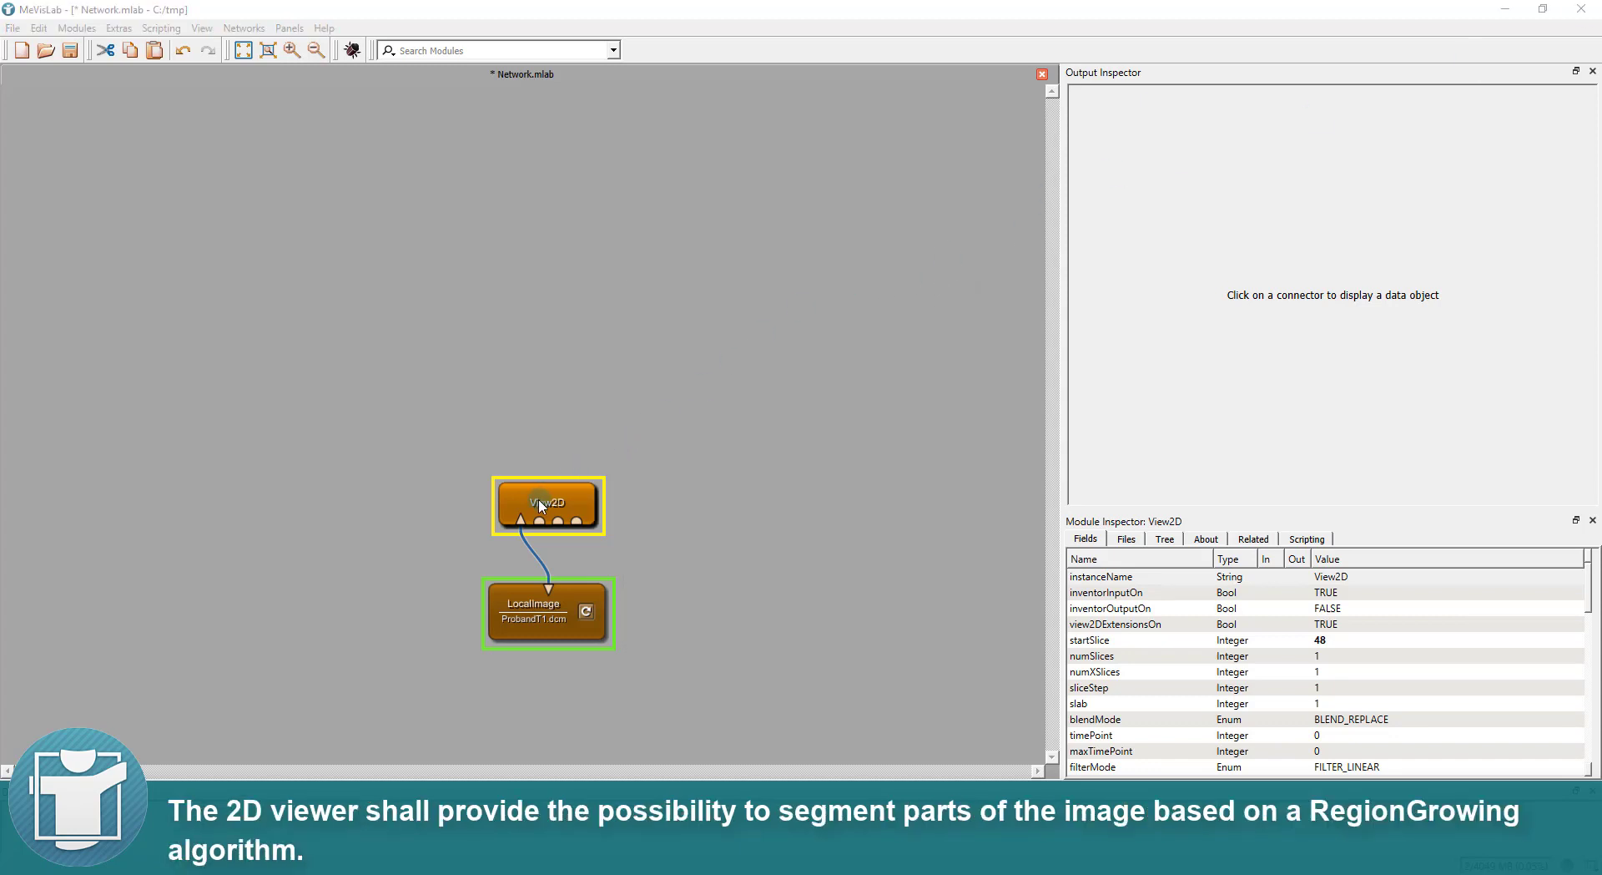
Step: Move View2D up and wire SoView2DMarkerEditor, SoView2DOverlay and RegionGrowing between LocalImage and View2D
{"action": "left_click_drag", "start_coordinate": [537, 497], "coordinate": [503, 233]}
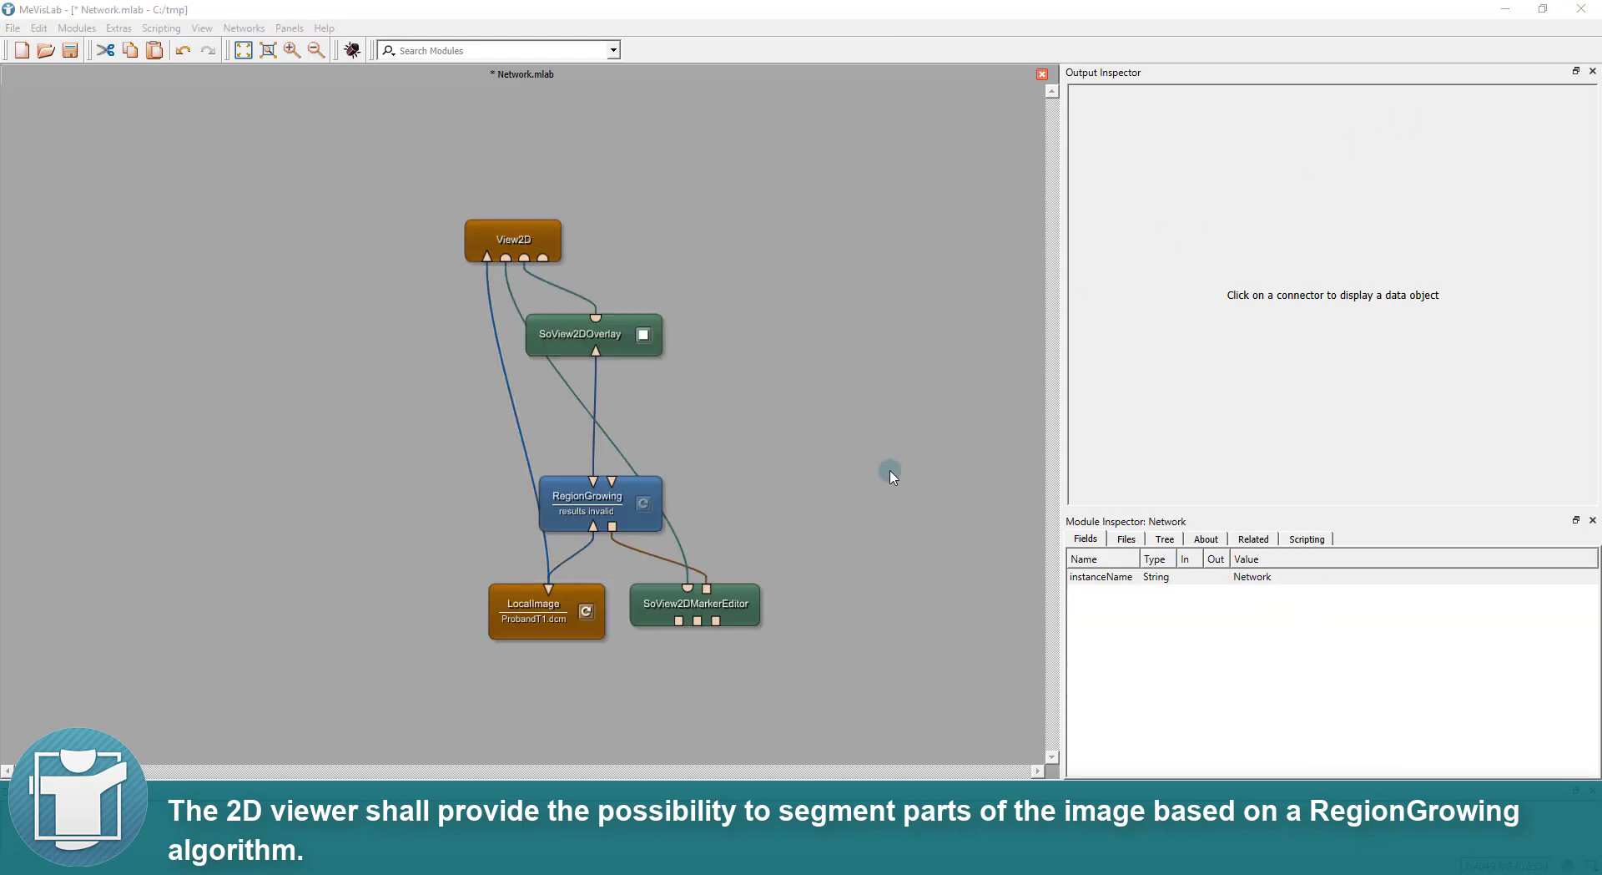
{"action": "left_click", "coordinate": [743, 602]}
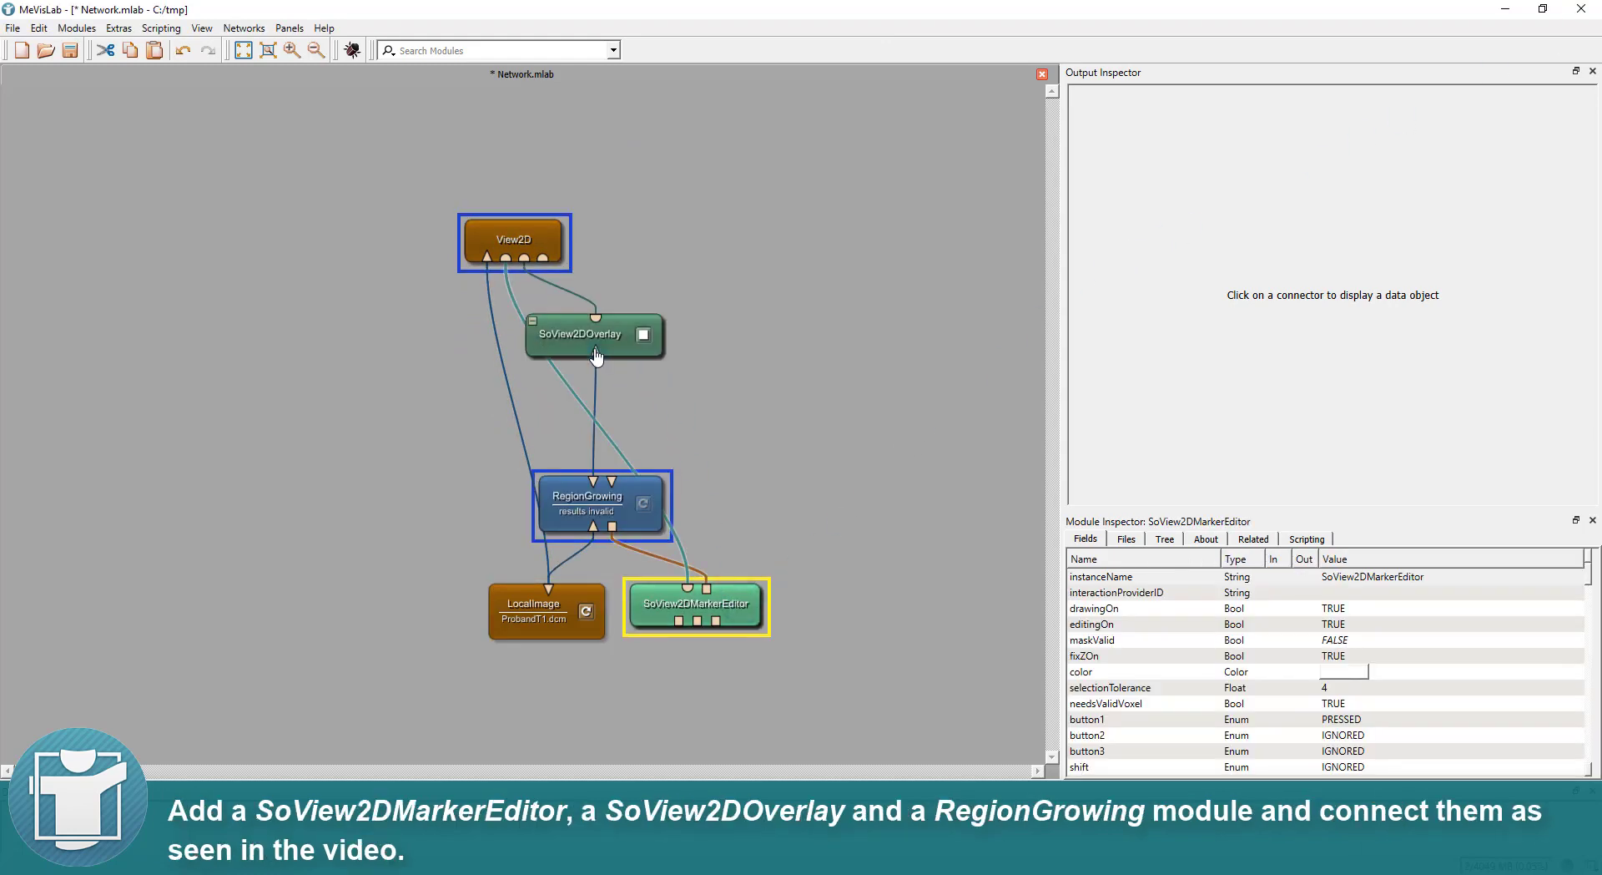
{"action": "left_click", "coordinate": [568, 334]}
{"action": "left_click", "coordinate": [573, 506]}
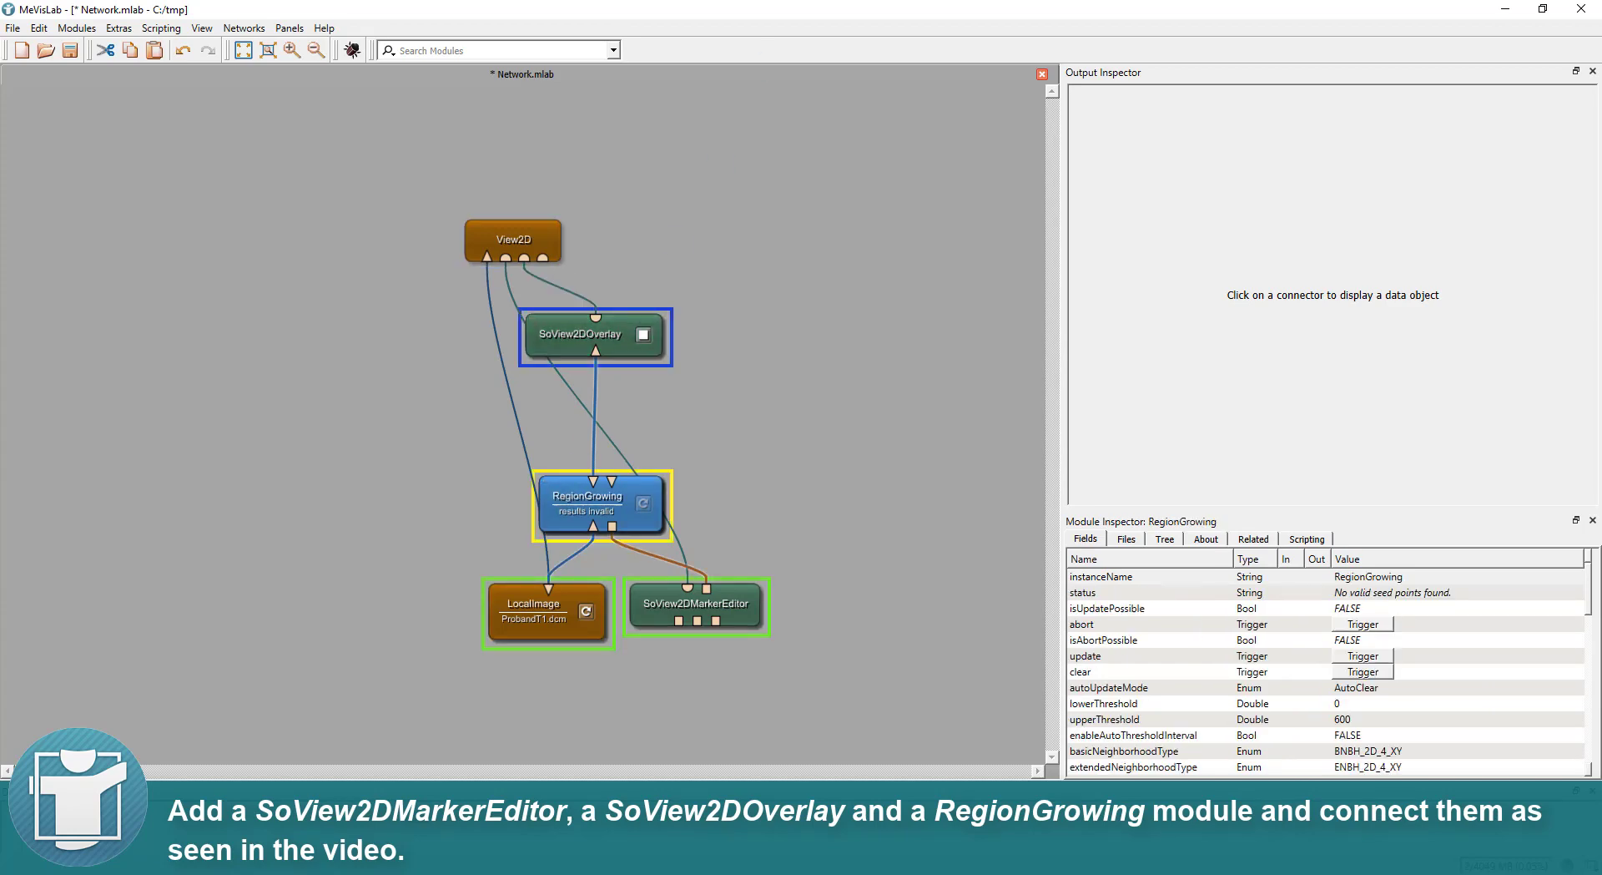
Step: Set RegionGrowing to 3D-6-Neighborhood (x,y,z), Auto-Update, and automatic thresholds with interval size 1.500
{"action": "double_click", "coordinate": [585, 505]}
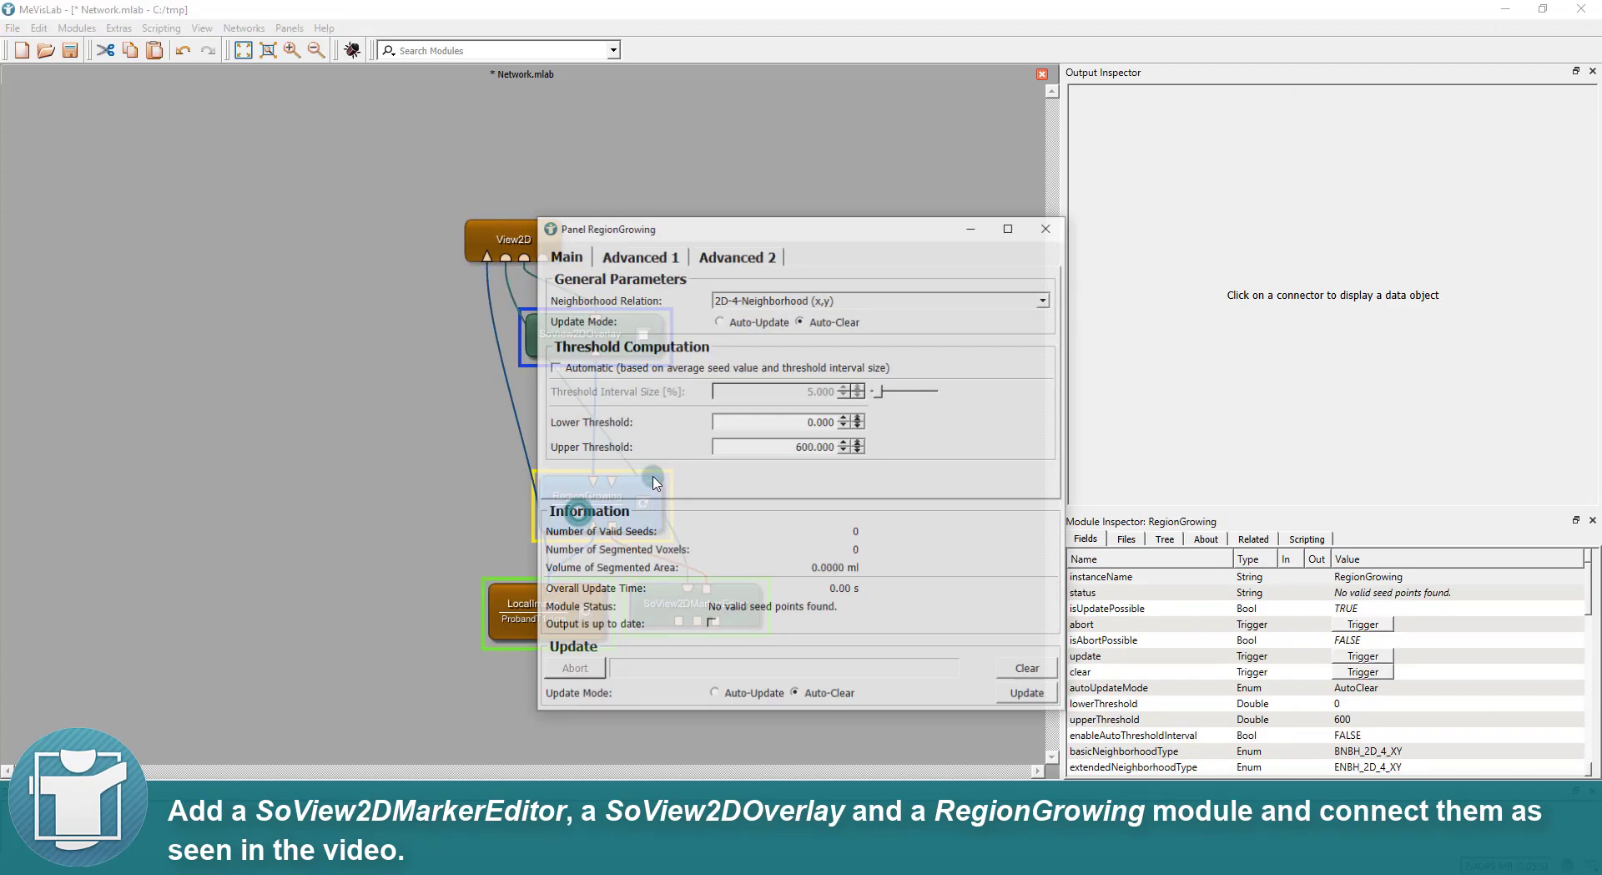
{"action": "left_click", "coordinate": [788, 293]}
{"action": "left_click", "coordinate": [747, 344]}
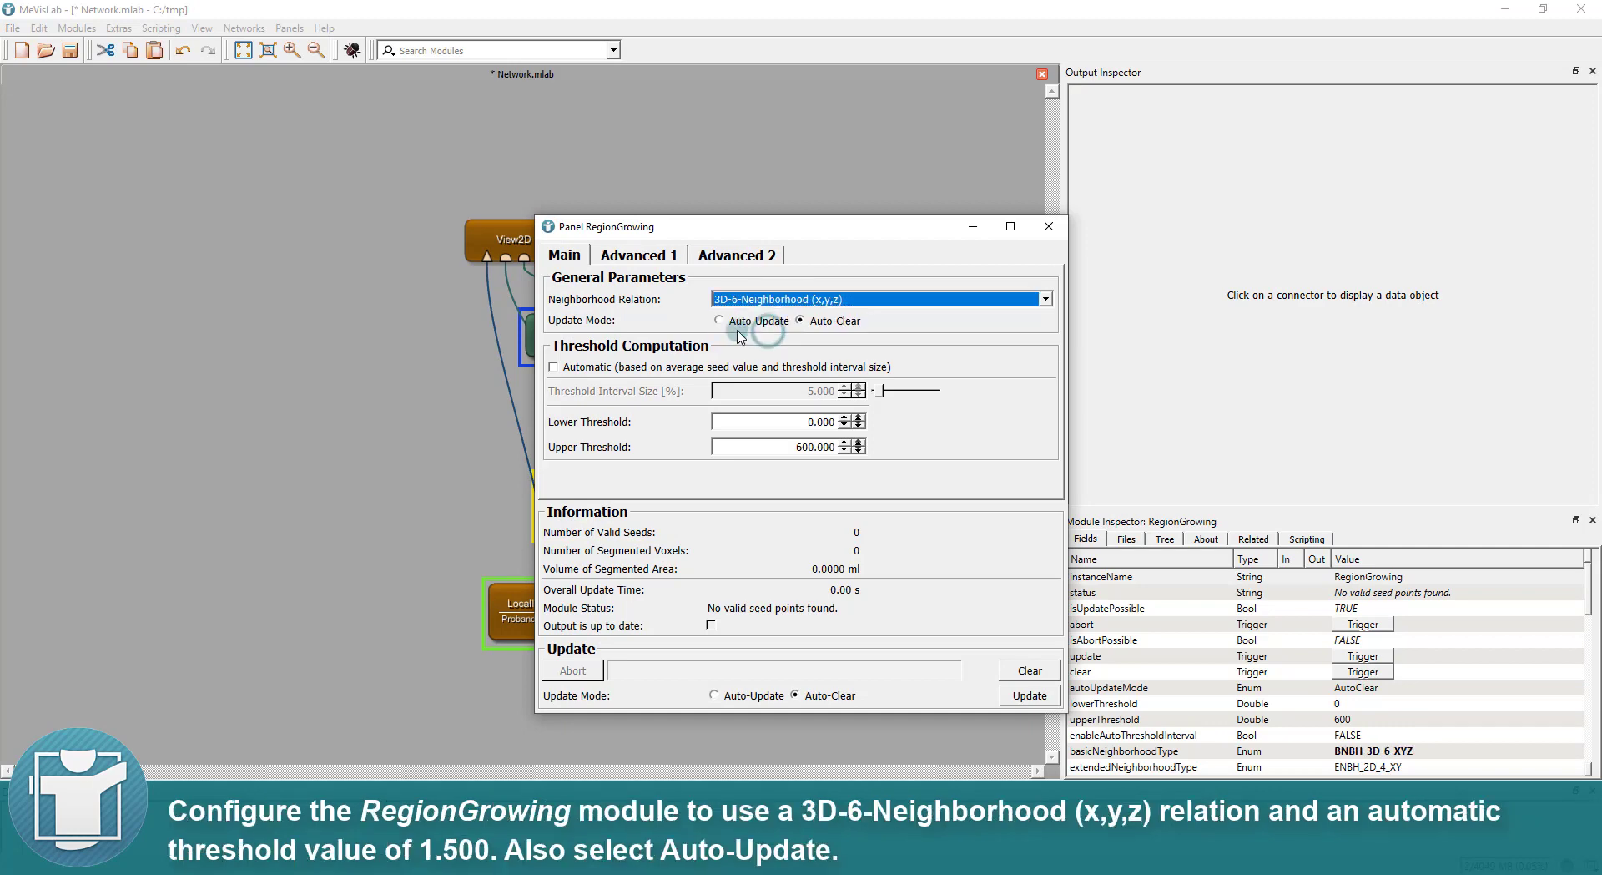
{"action": "left_click", "coordinate": [729, 325]}
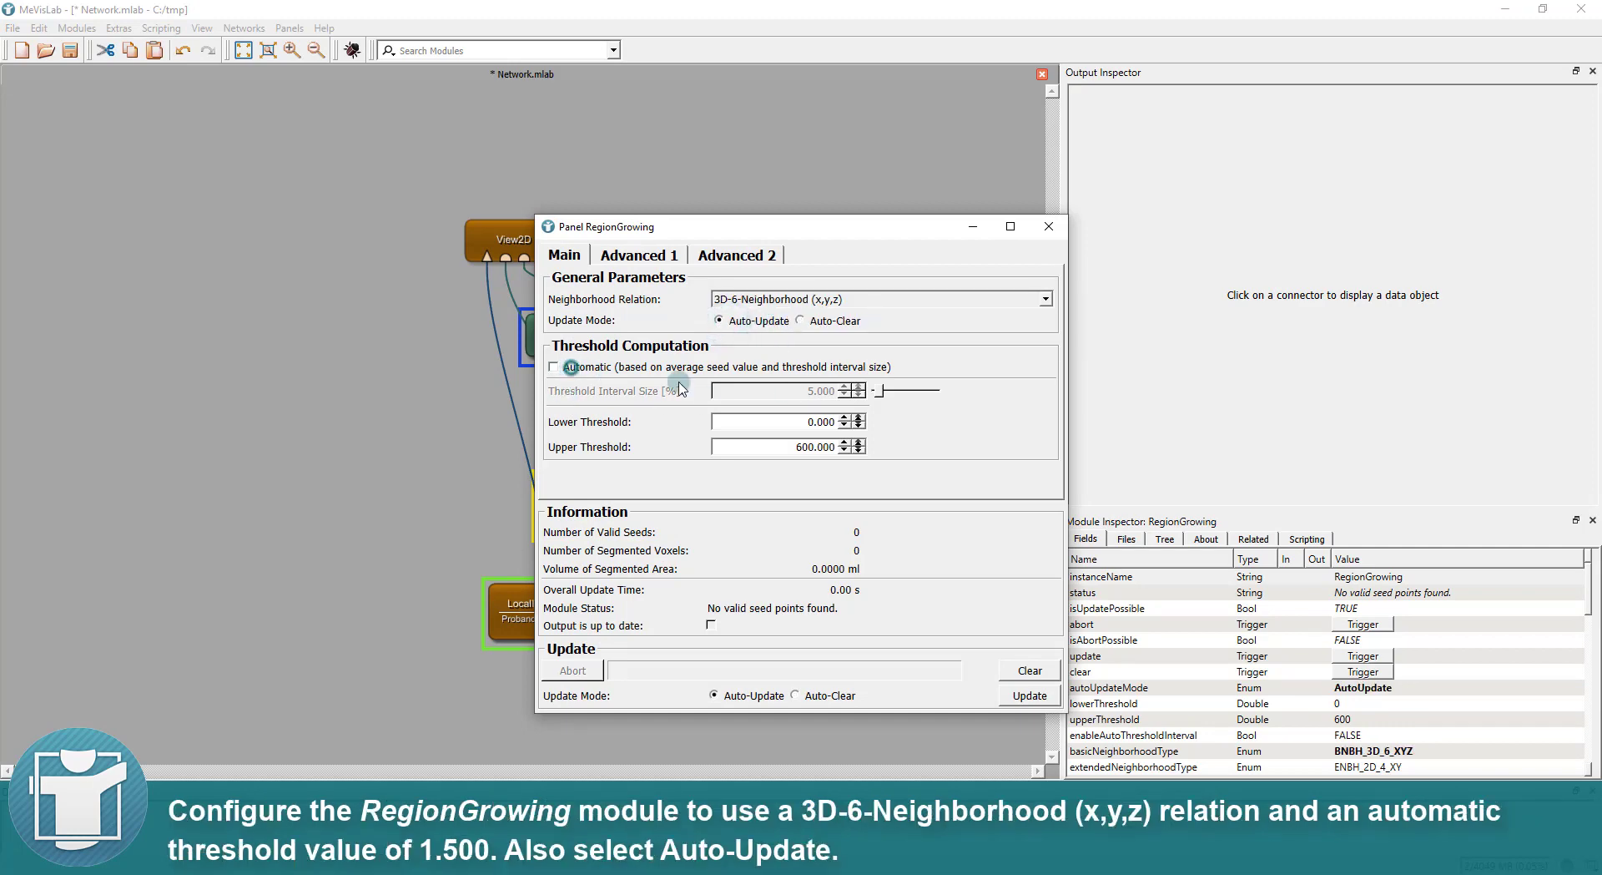
{"action": "left_click", "coordinate": [553, 367]}
{"action": "left_click", "coordinate": [797, 390]}
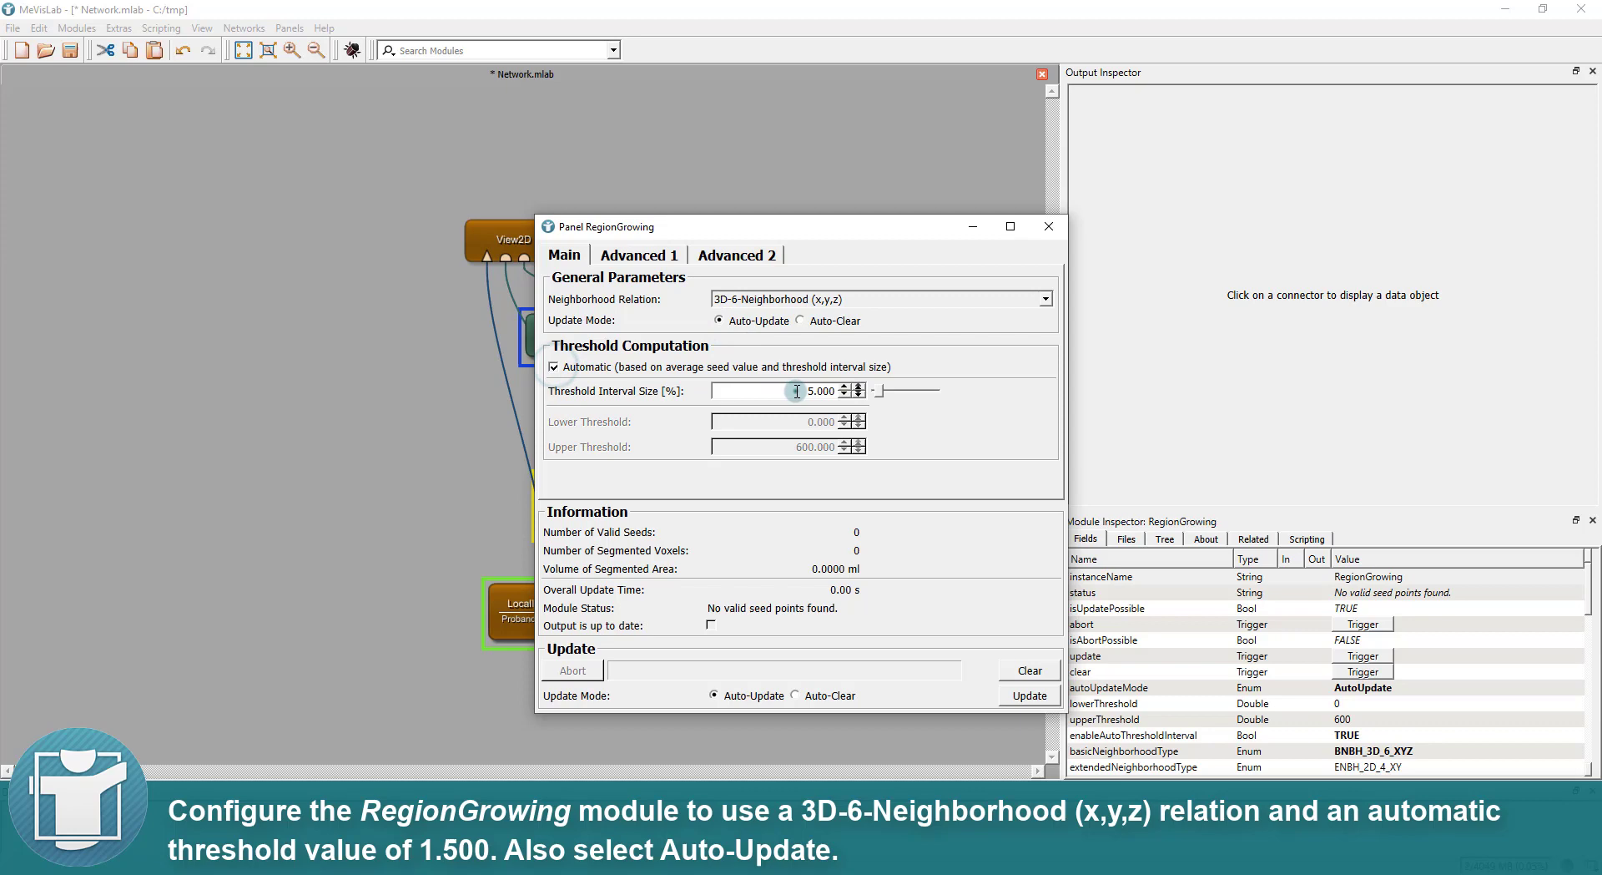
{"action": "left_click_drag", "start_coordinate": [797, 390], "coordinate": [842, 392]}
{"action": "left_click", "coordinate": [1026, 686]}
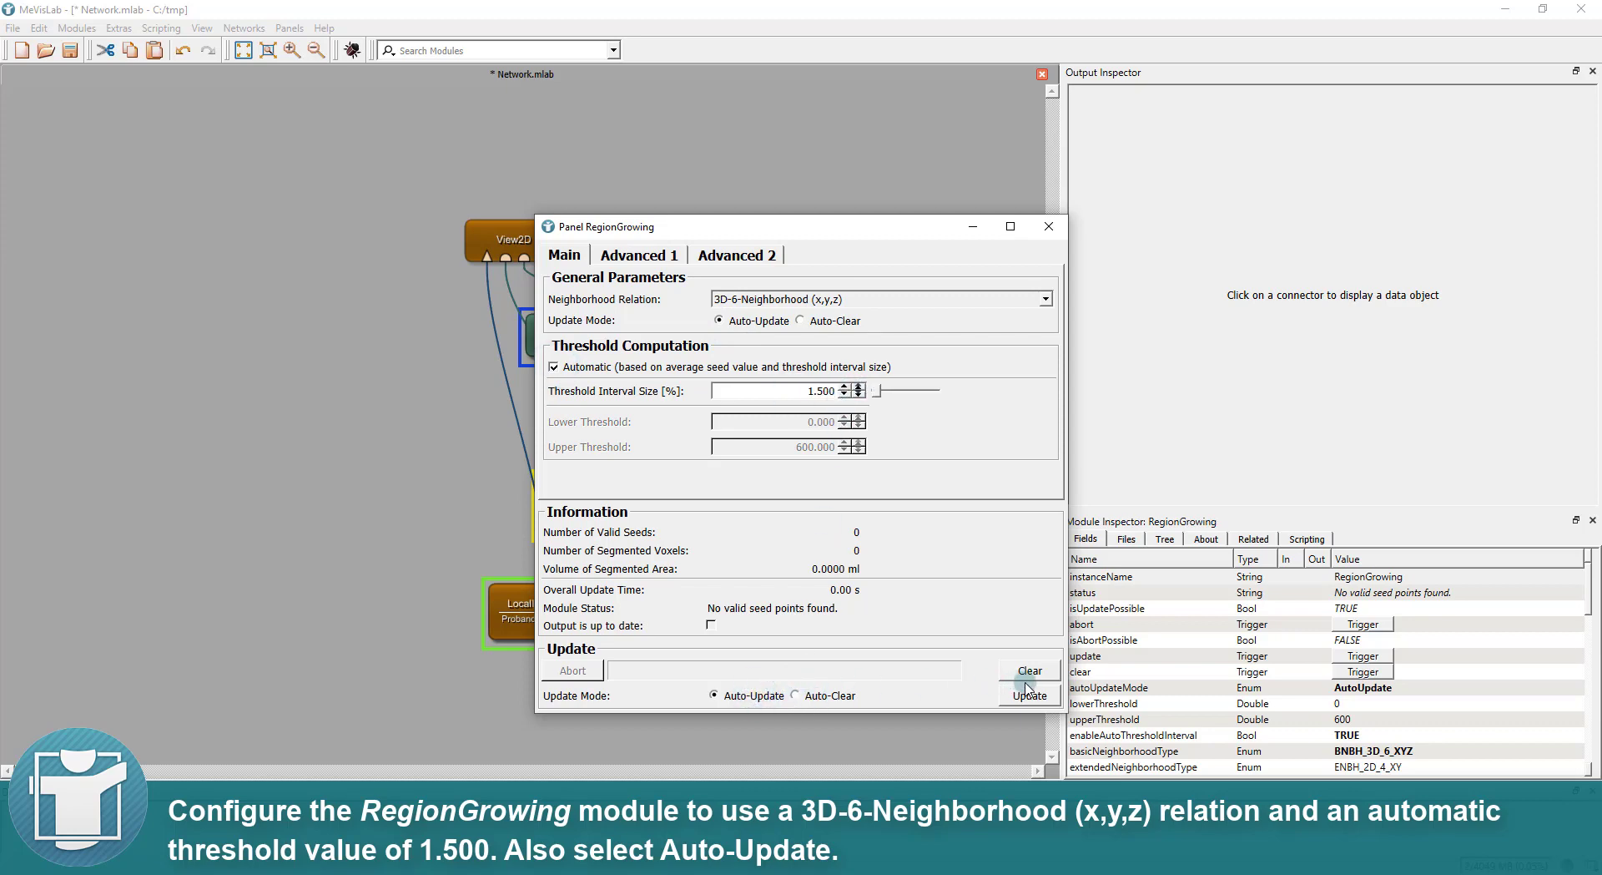
{"action": "left_click", "coordinate": [1049, 226]}
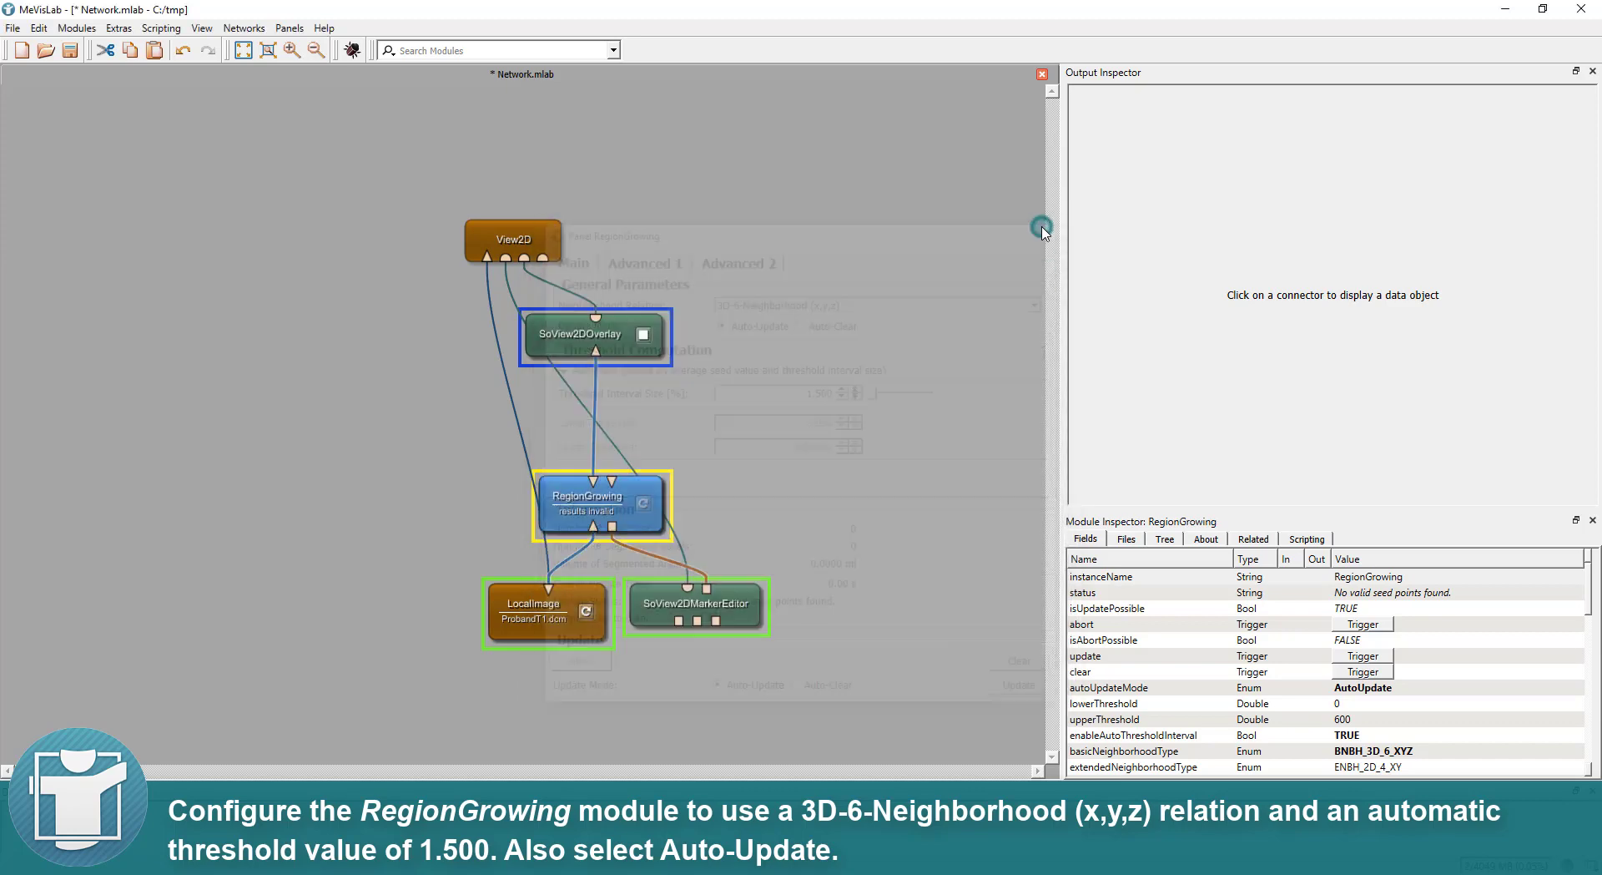
Step: Give SoView2DMarkerEditor a Max Size of 1 and an Overflow Mode of Remove All
{"action": "double_click", "coordinate": [699, 603]}
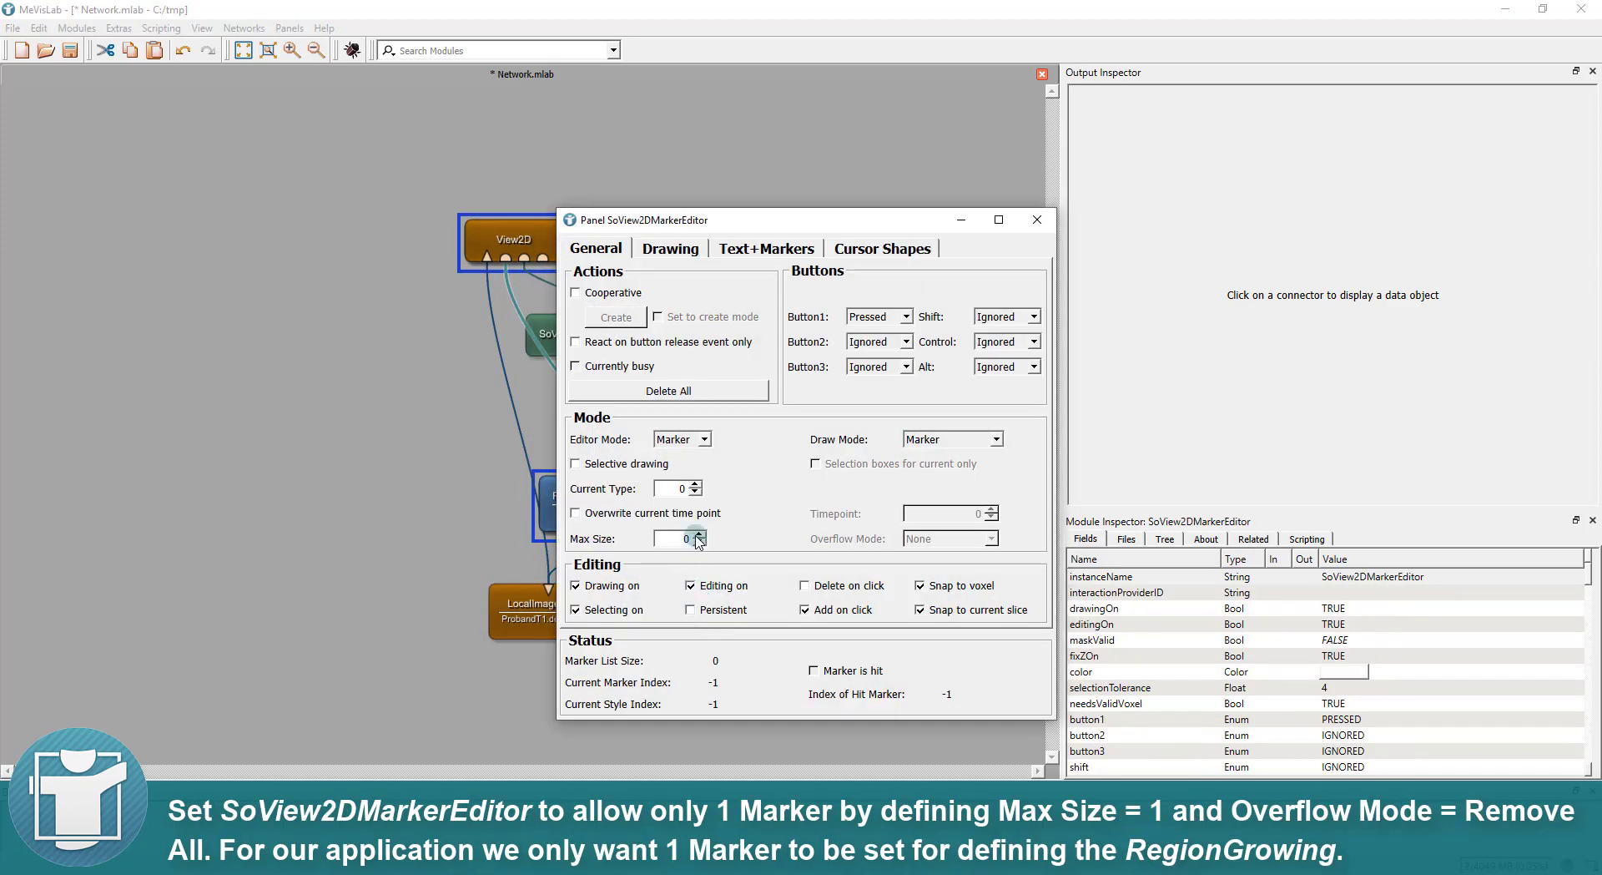
{"action": "left_click", "coordinate": [699, 535]}
{"action": "left_click", "coordinate": [926, 538]}
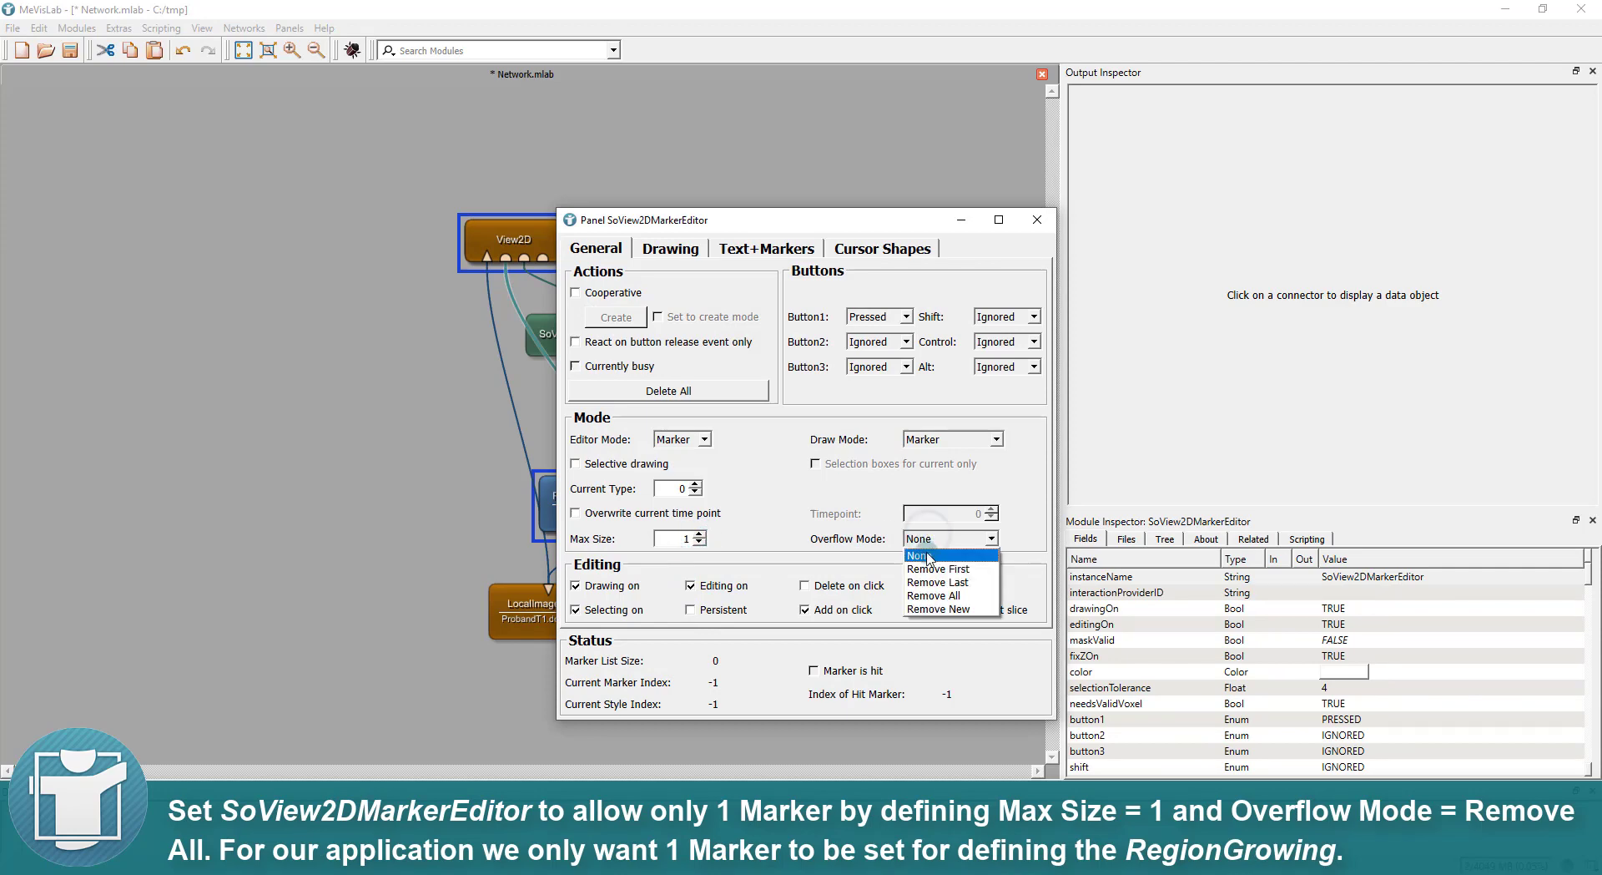
{"action": "left_click", "coordinate": [933, 595]}
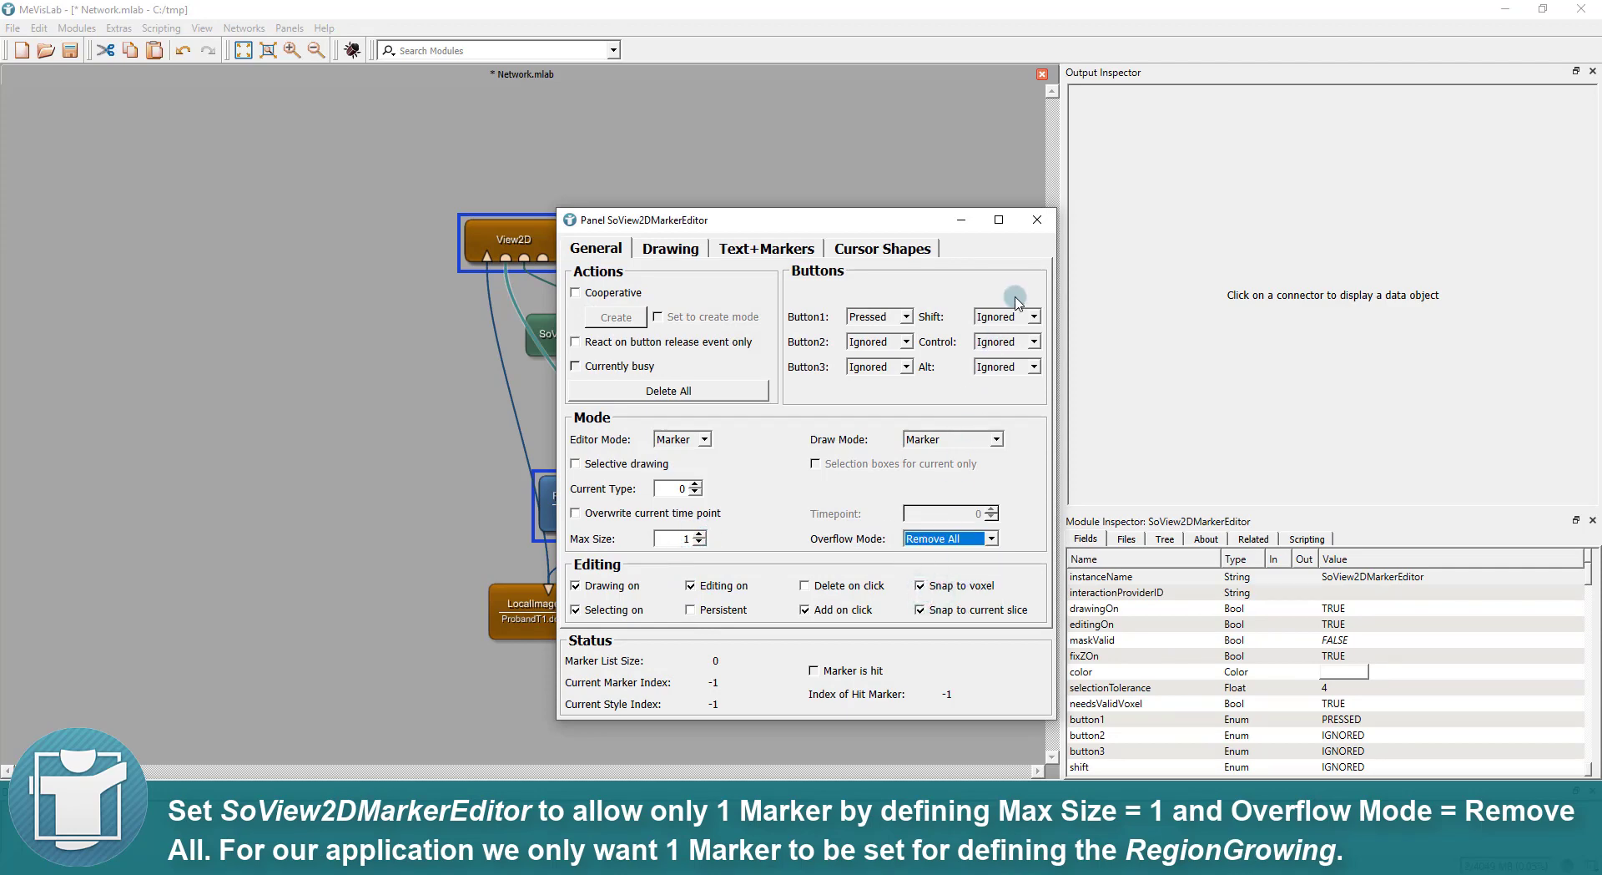
{"action": "left_click", "coordinate": [1037, 220]}
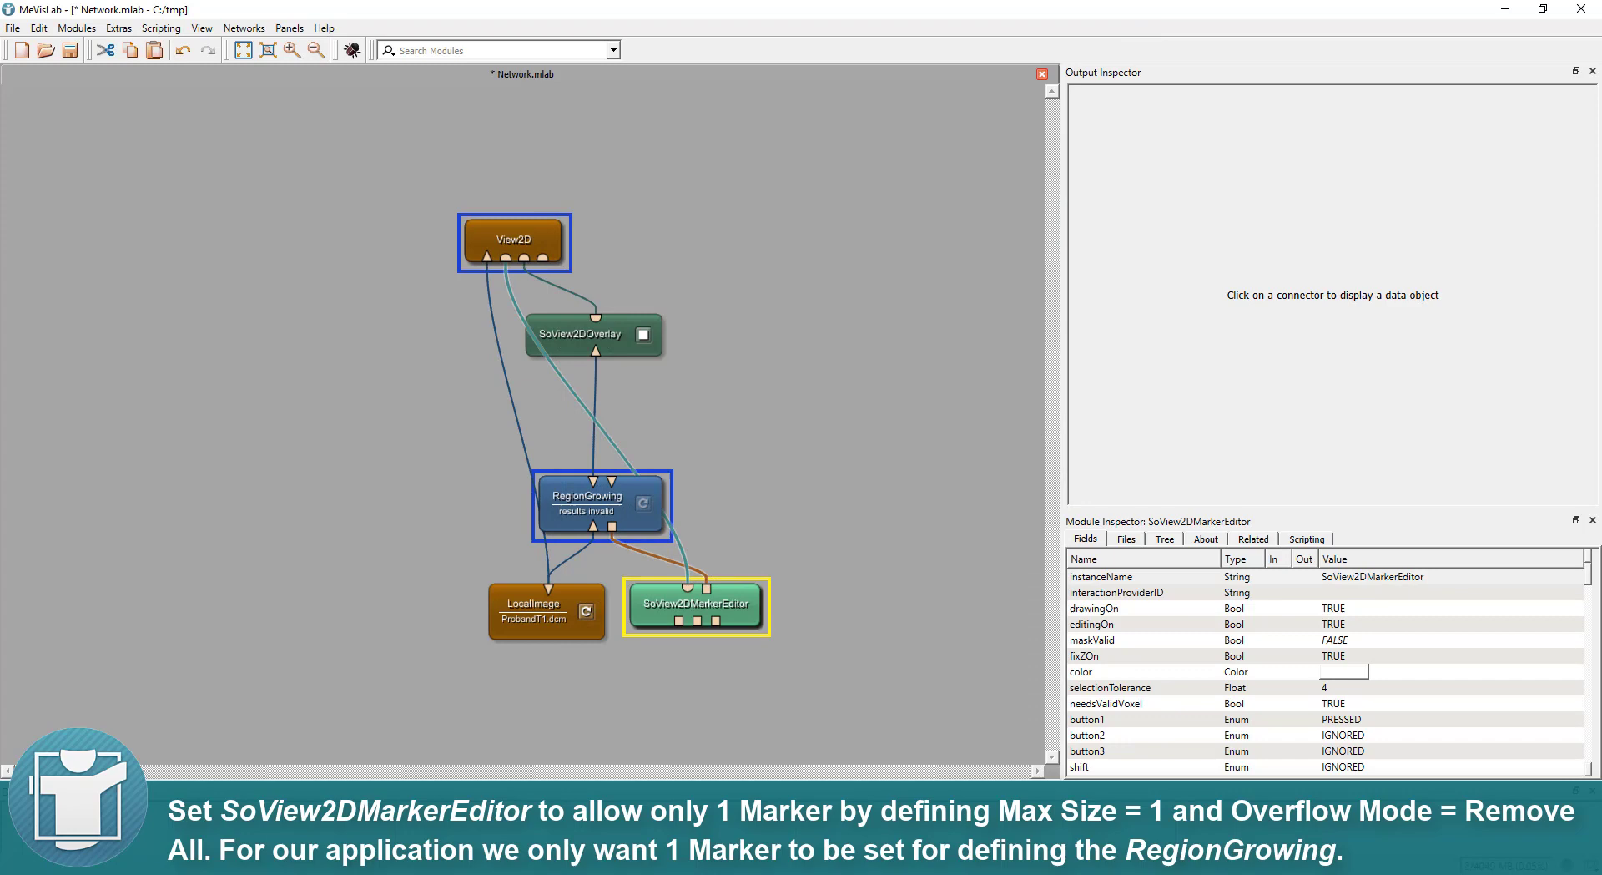
Step: Place a seed marker in the View2D image and drag it higher into the brain, yielding 701.82 ml
{"action": "double_click", "coordinate": [507, 245]}
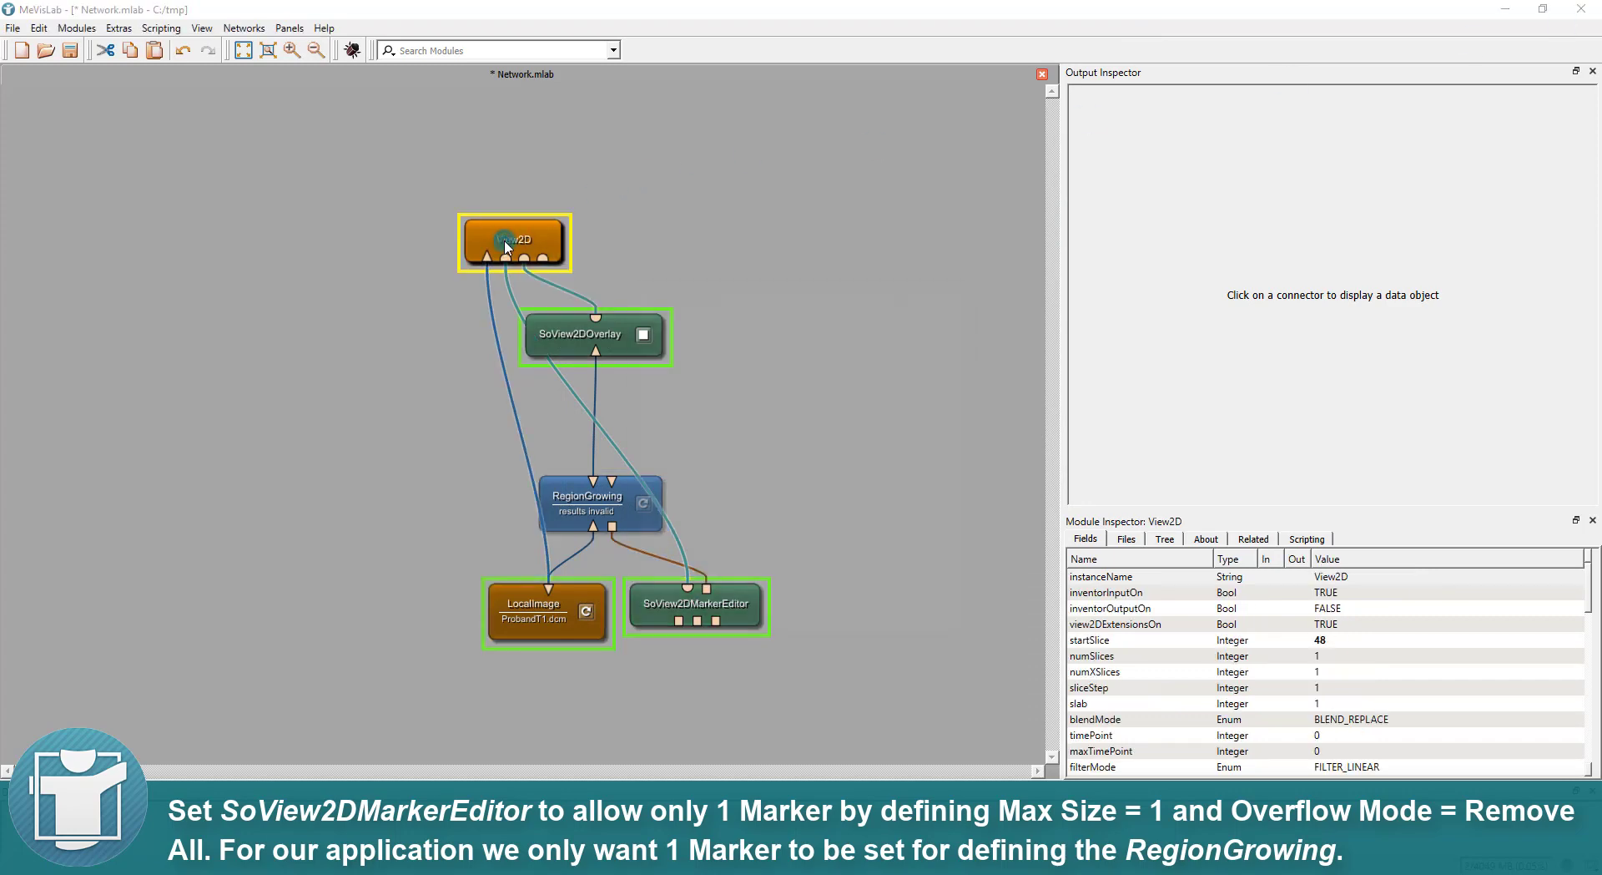
{"action": "left_click", "coordinate": [792, 451]}
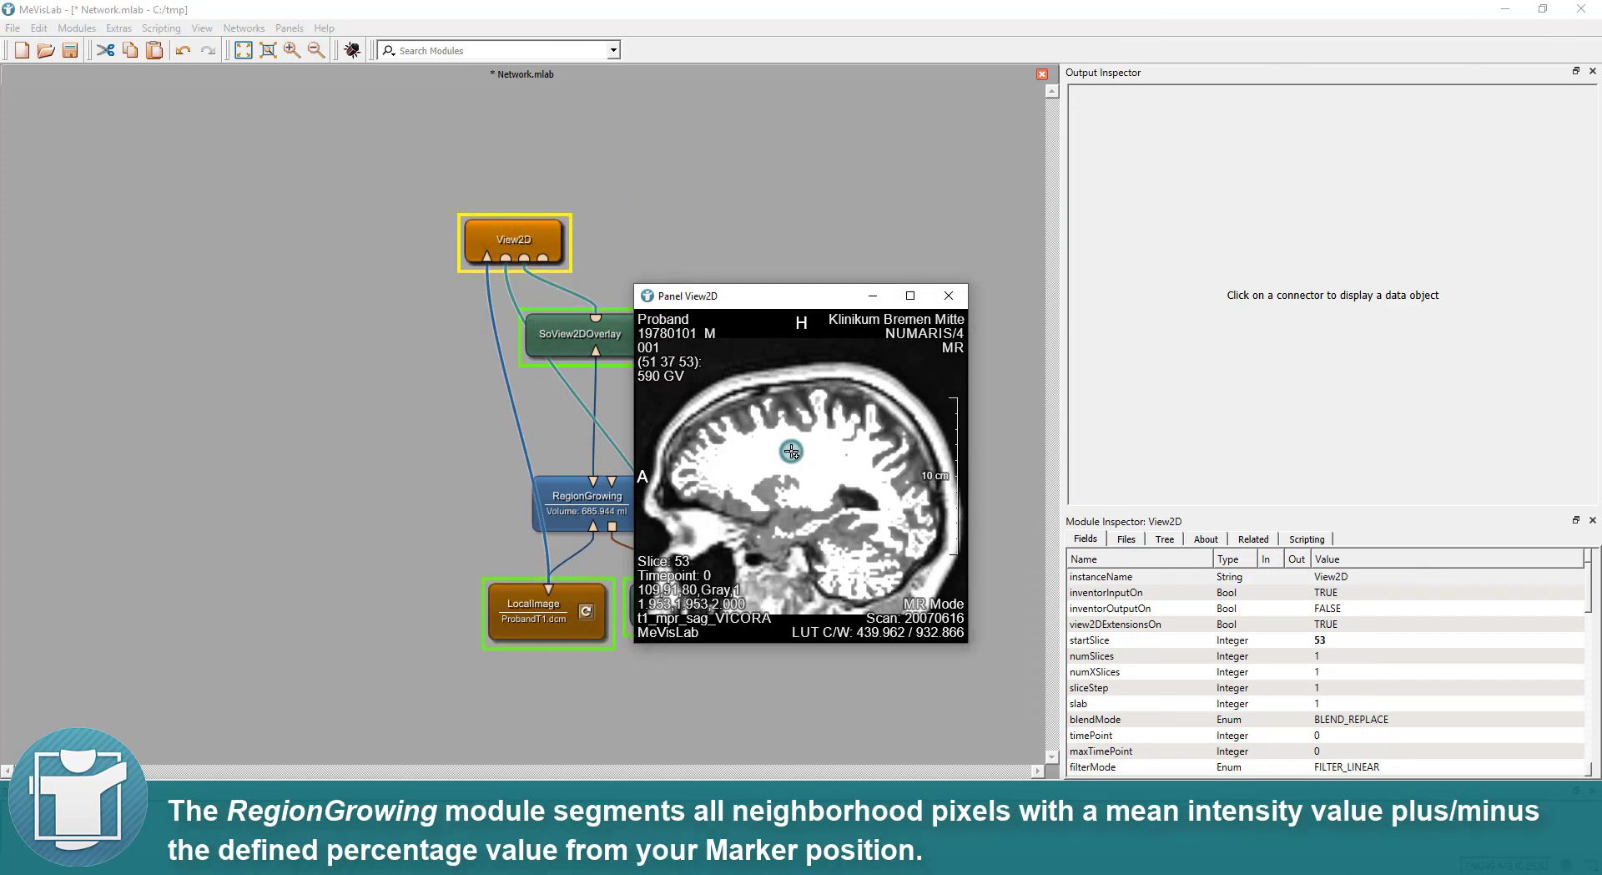
{"action": "scroll", "coordinate": [797, 453], "scroll_direction": "down", "scroll_amount": 7}
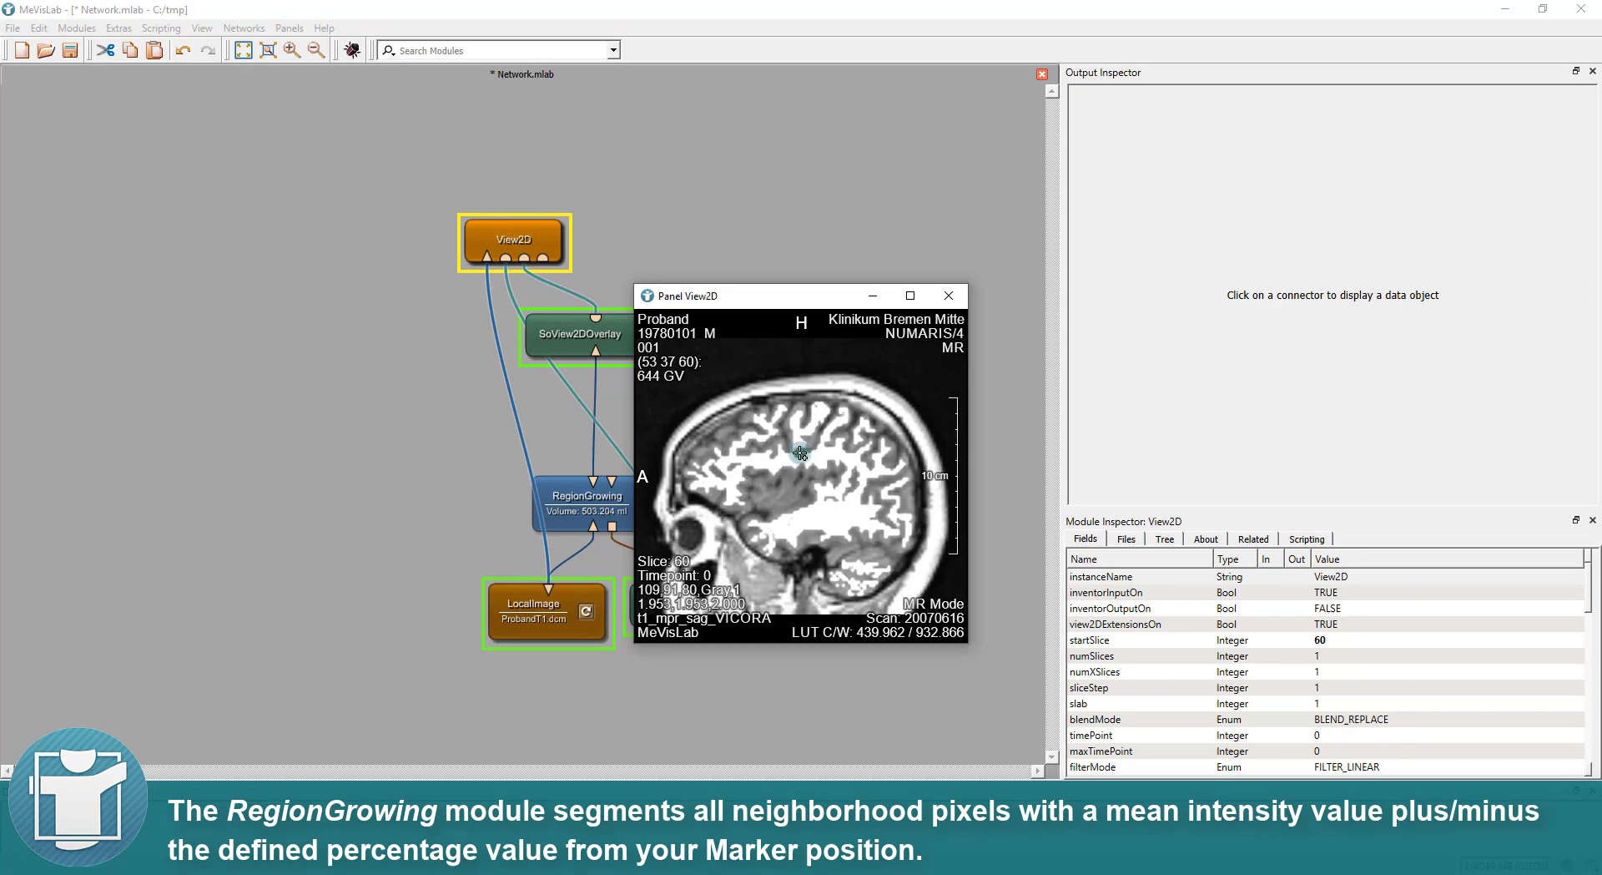
{"action": "scroll", "coordinate": [801, 453], "scroll_direction": "up", "scroll_amount": 11}
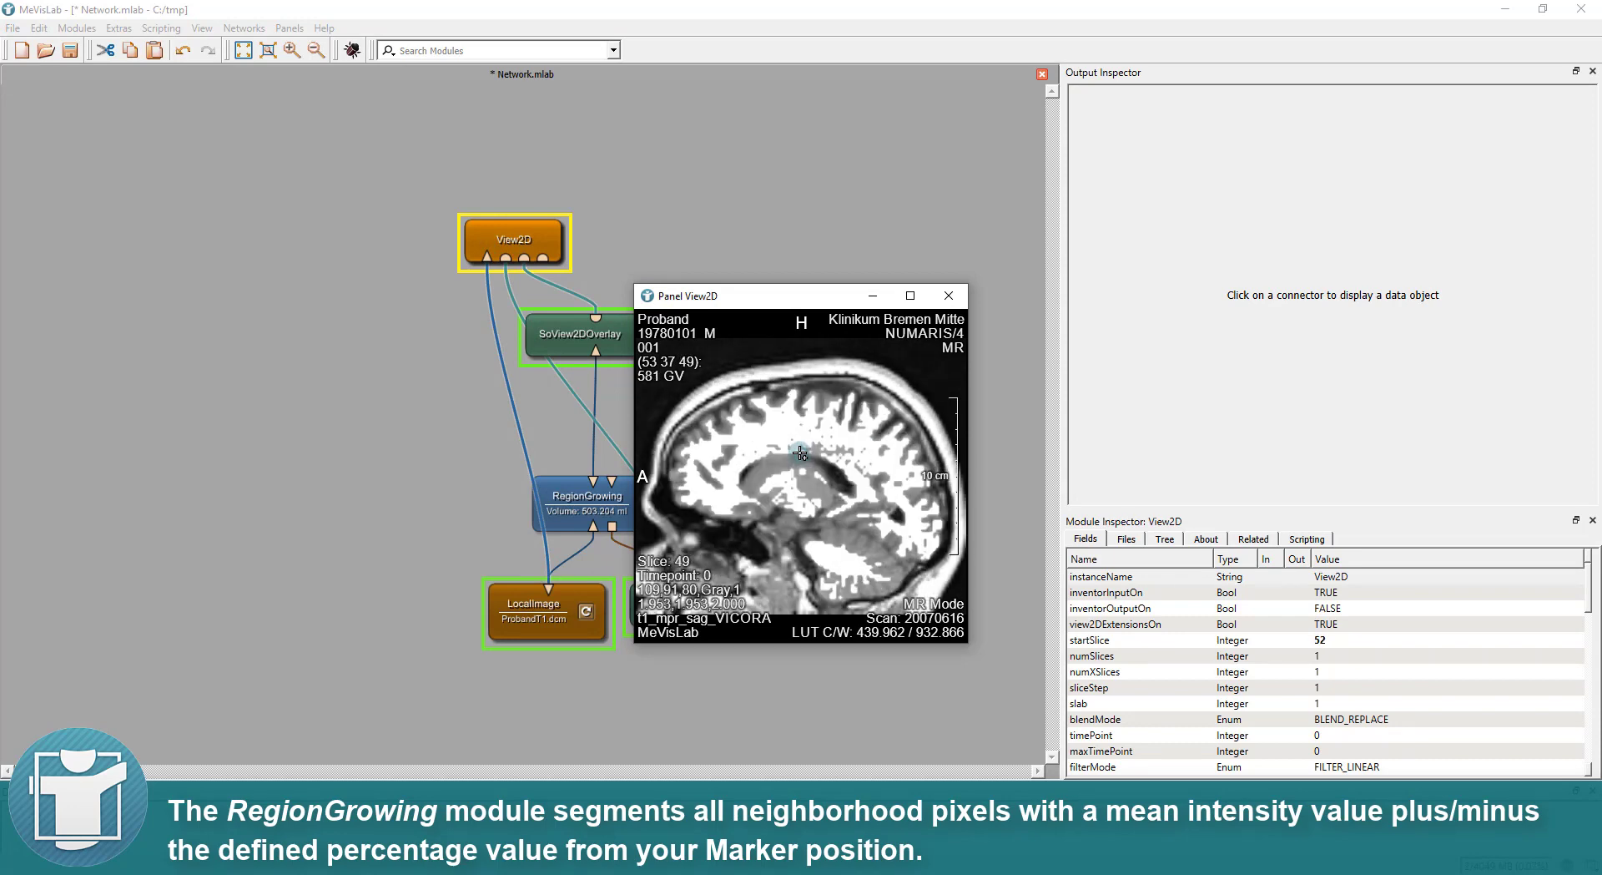
{"action": "mouse_move", "coordinate": [799, 465]}
{"action": "left_mouse_down"}
{"action": "mouse_move", "coordinate": [784, 463]}
{"action": "mouse_move", "coordinate": [792, 437]}
{"action": "left_mouse_up"}
{"action": "left_click", "coordinate": [949, 295]}
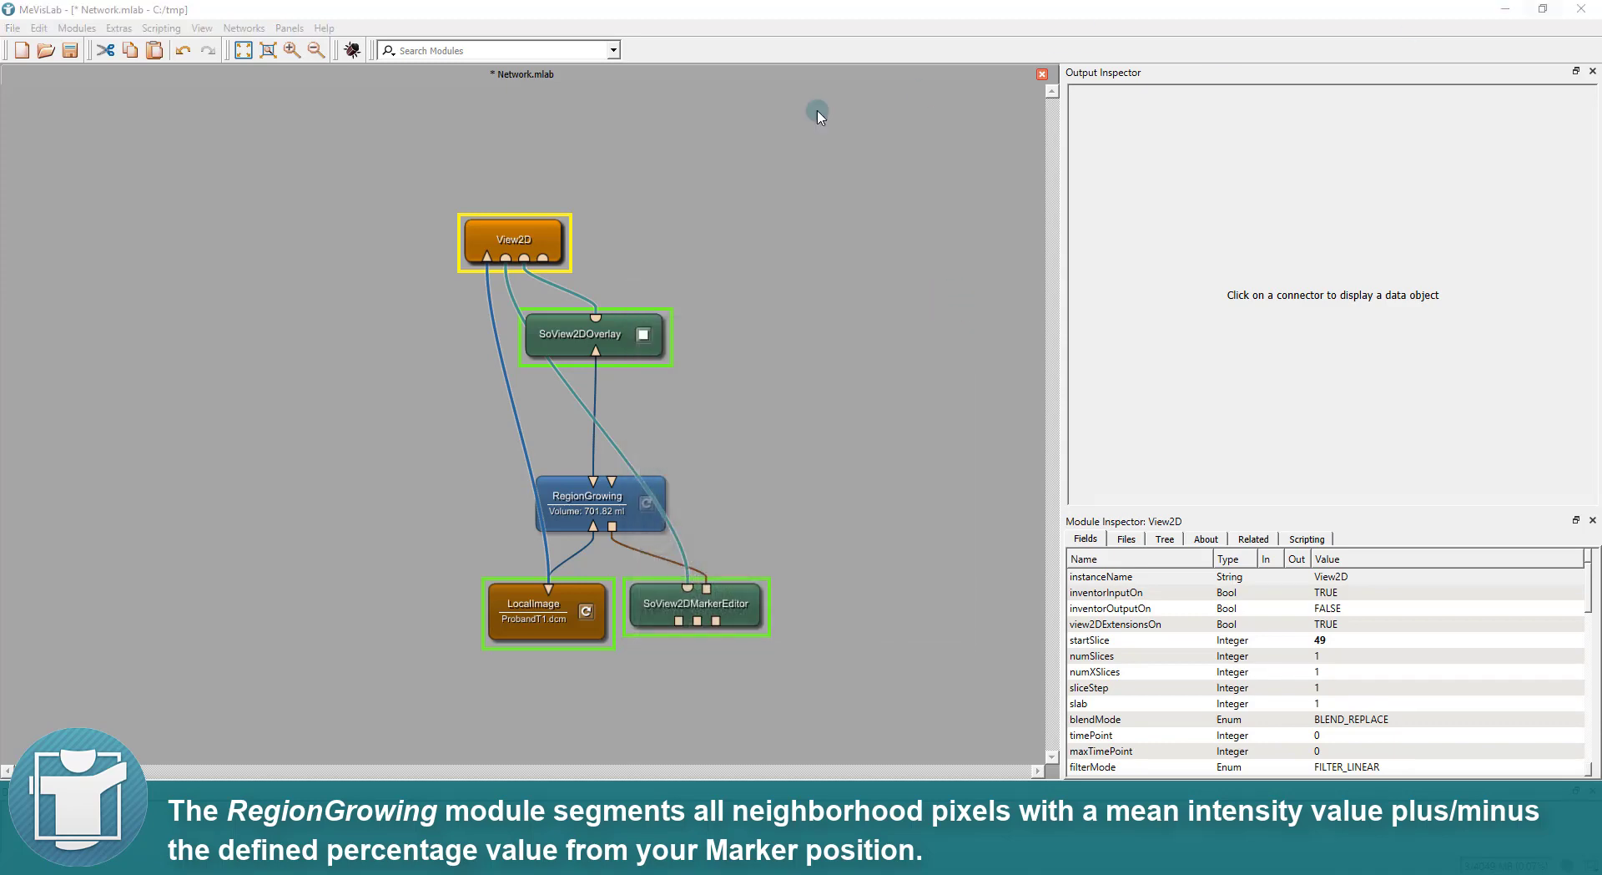
Step: Arrange the 2D viewer beside the RegionGrowing panel and adjust the threshold interval to 1.500 (701.82 ml)
{"action": "double_click", "coordinate": [505, 237]}
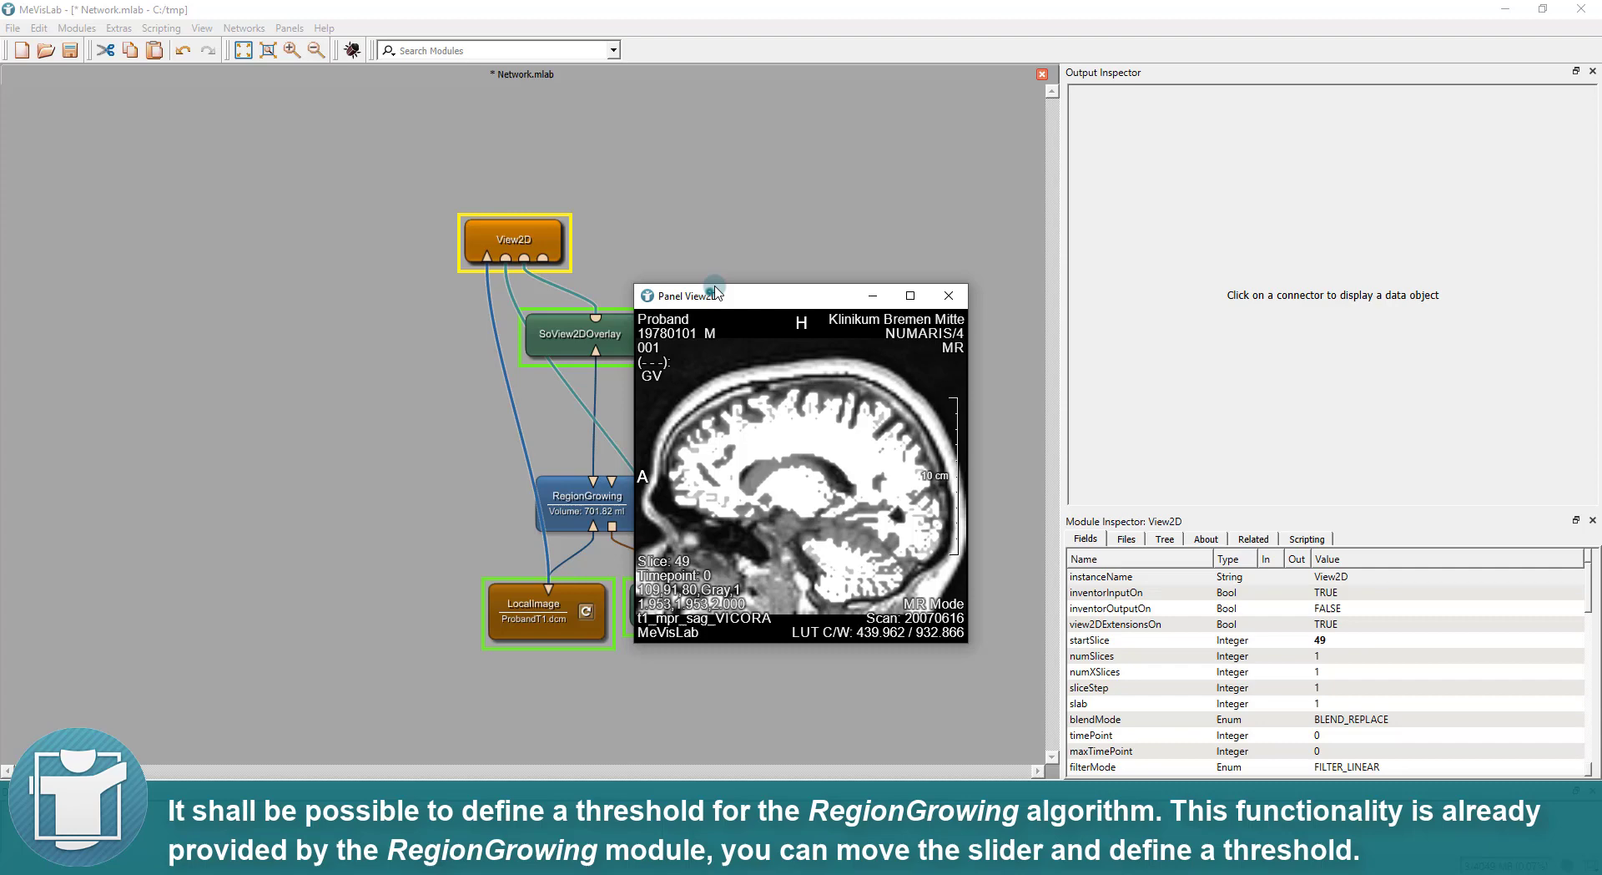
{"action": "left_click_drag", "start_coordinate": [671, 306], "coordinate": [762, 184]}
{"action": "double_click", "coordinate": [579, 513]}
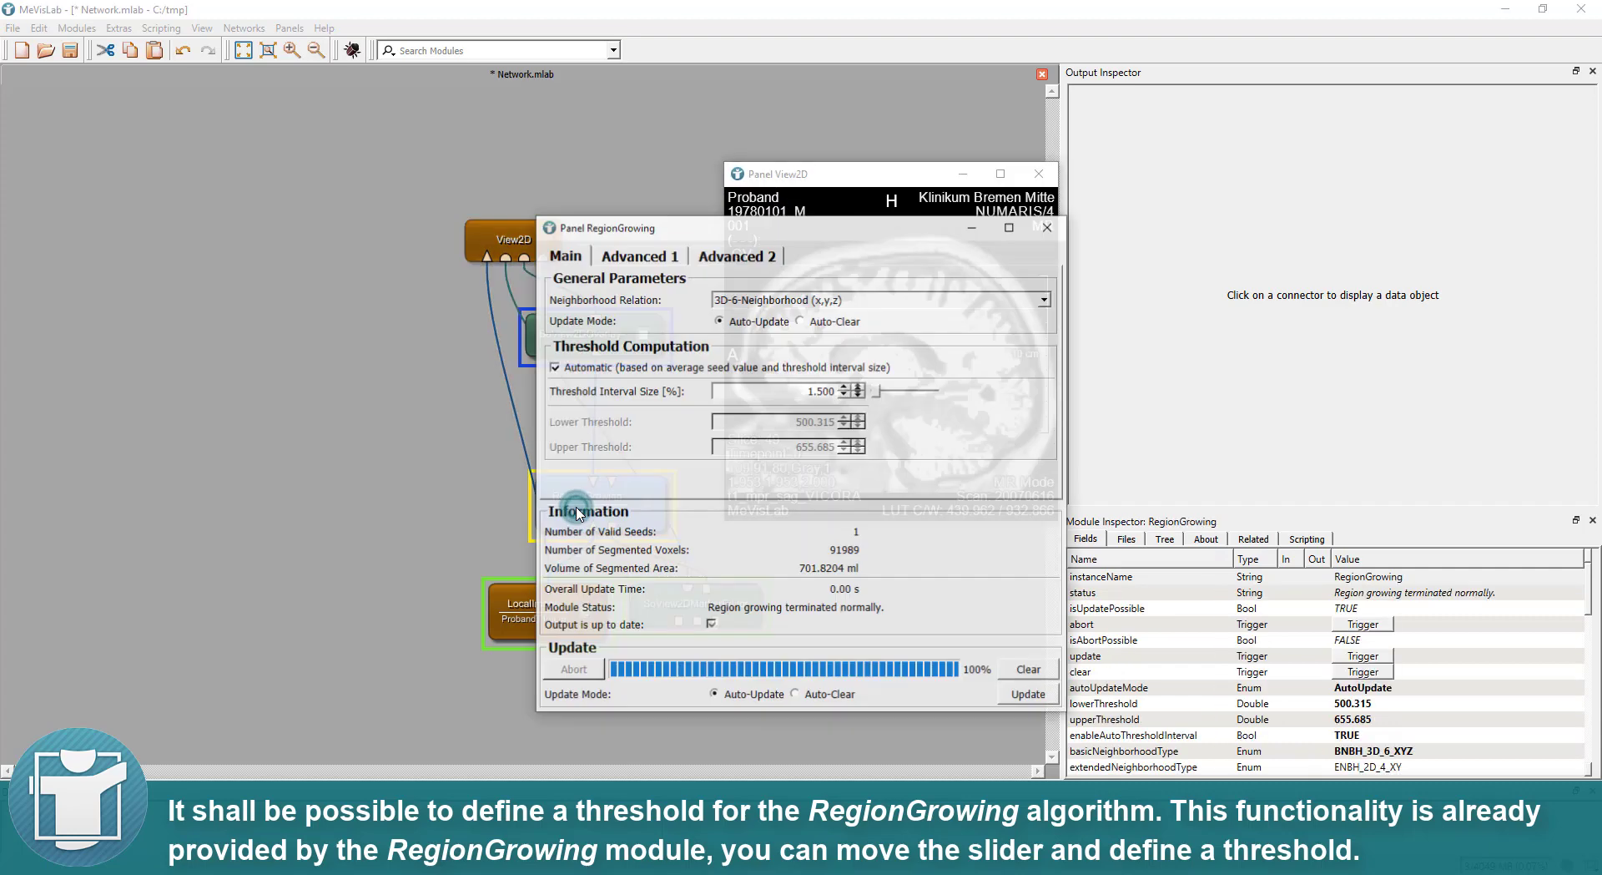
{"action": "left_click_drag", "start_coordinate": [690, 227], "coordinate": [309, 211]}
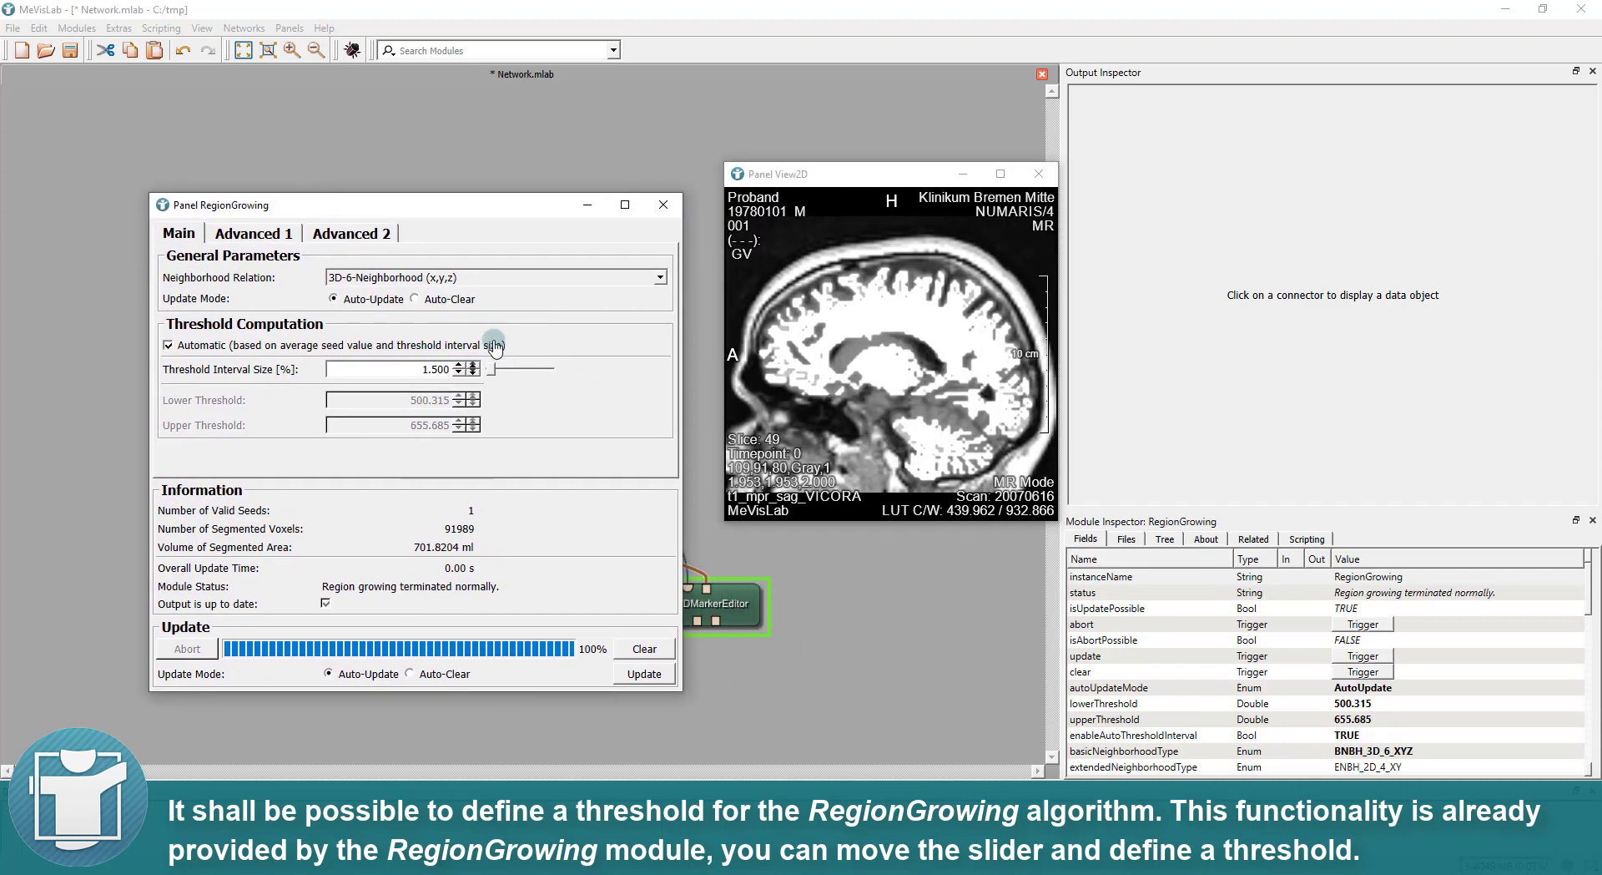
{"action": "left_click_drag", "start_coordinate": [492, 369], "coordinate": [493, 368]}
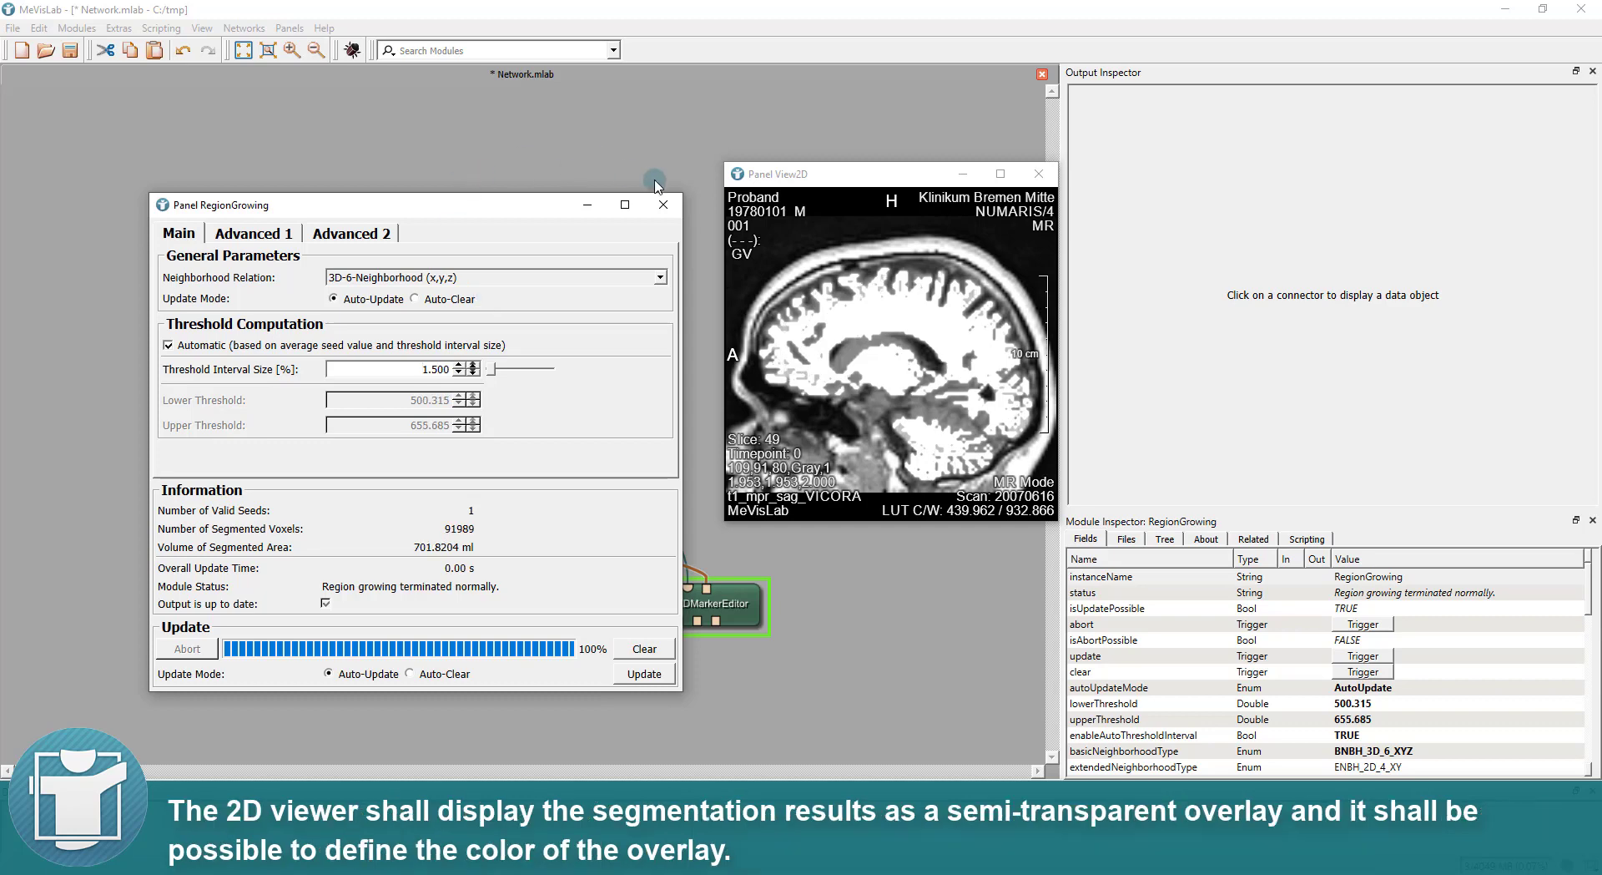
Step: Close the RegionGrowing panel and viewer, then reopen the viewer alongside the SoView2DOverlay settings
{"action": "left_click", "coordinate": [663, 205]}
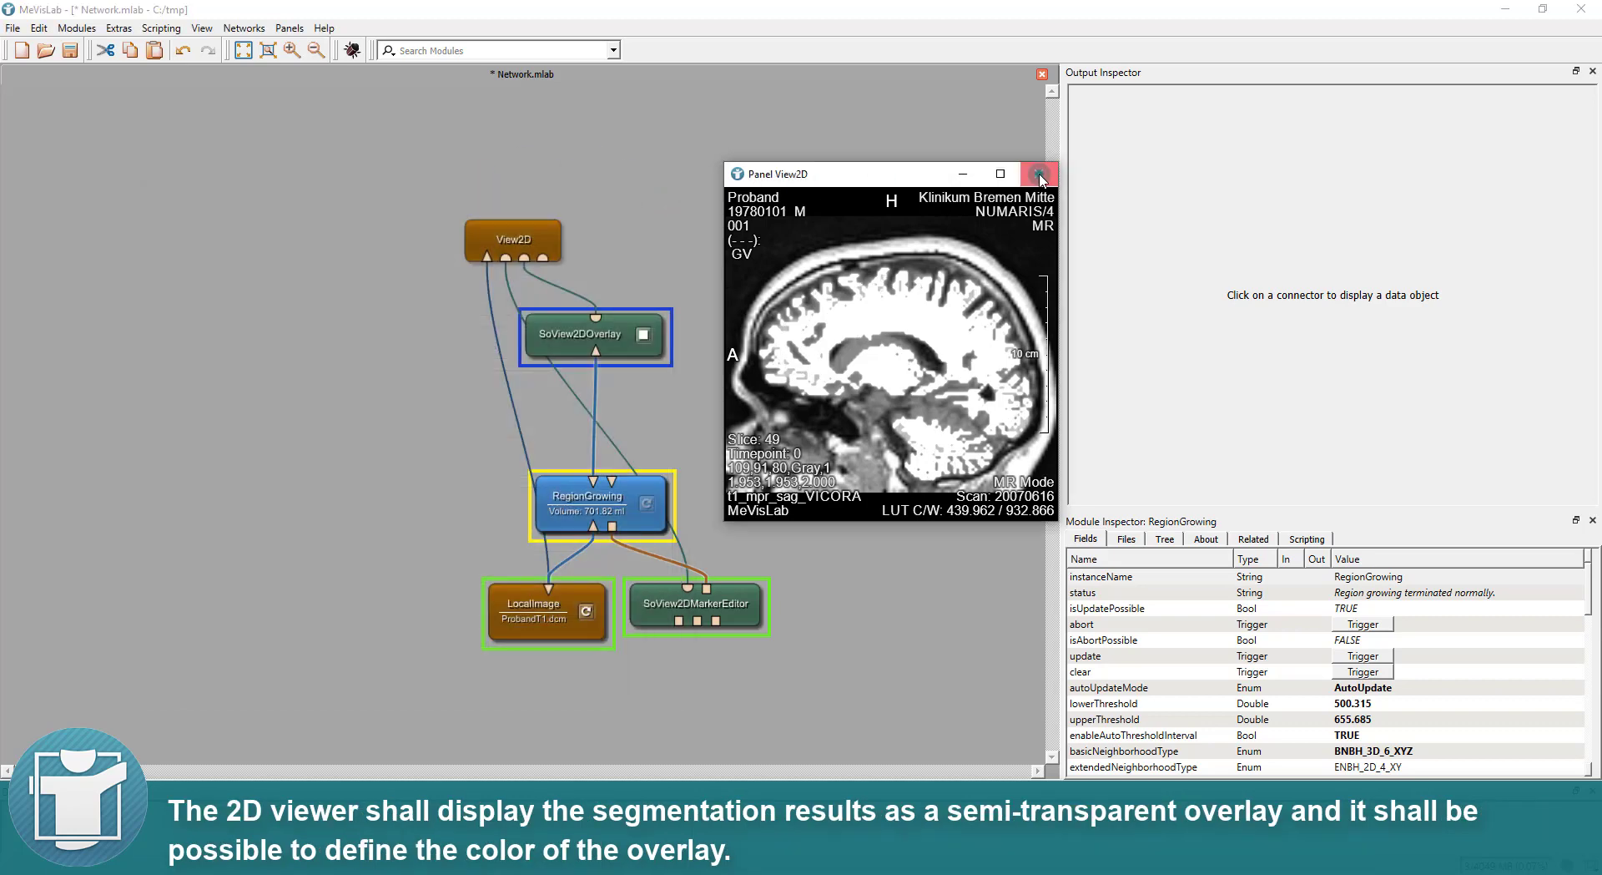
{"action": "left_click", "coordinate": [1036, 176]}
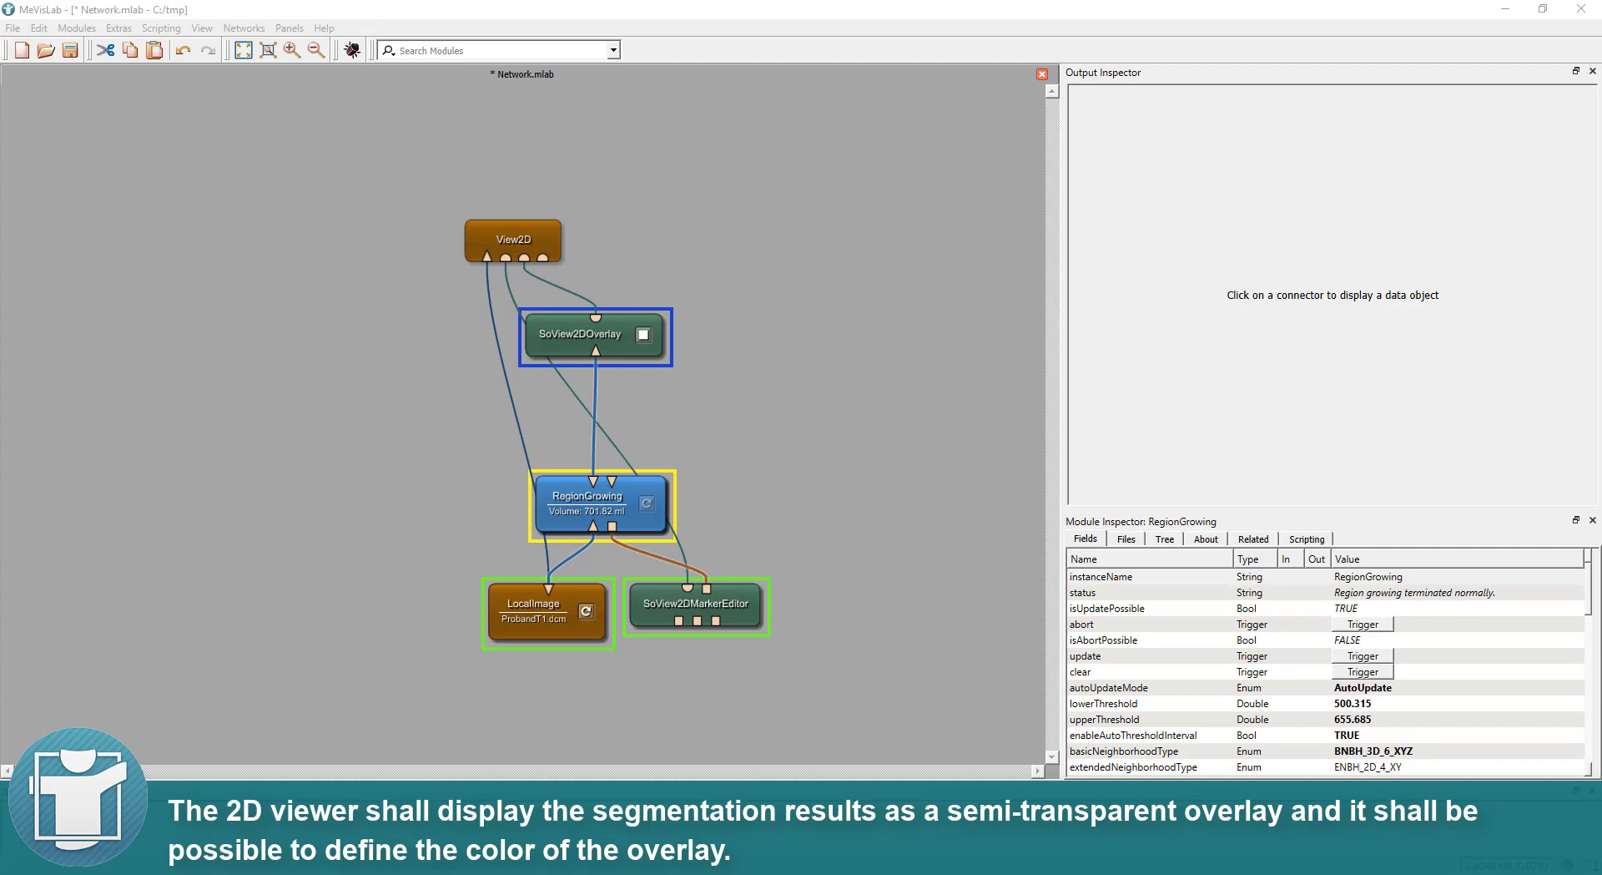
{"action": "double_click", "coordinate": [513, 240]}
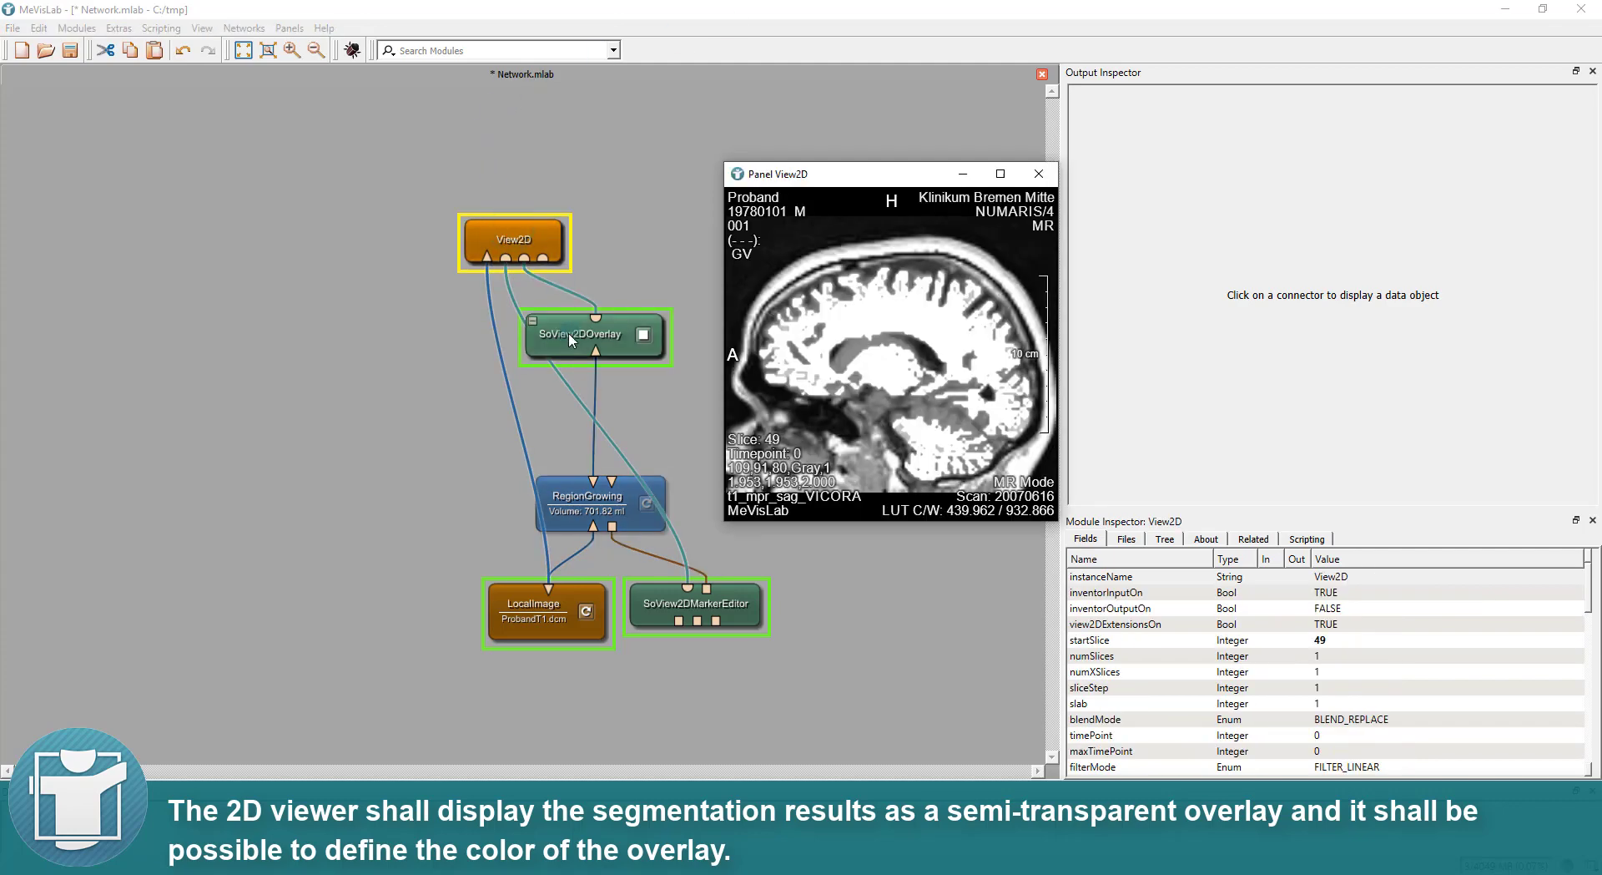
{"action": "double_click", "coordinate": [572, 338]}
{"action": "left_click_drag", "start_coordinate": [717, 278], "coordinate": [275, 203]}
Step: Set the overlay Blend Mode to Blend, Alpha Factor to 0.5, and Base Color to red
{"action": "left_click", "coordinate": [305, 432]}
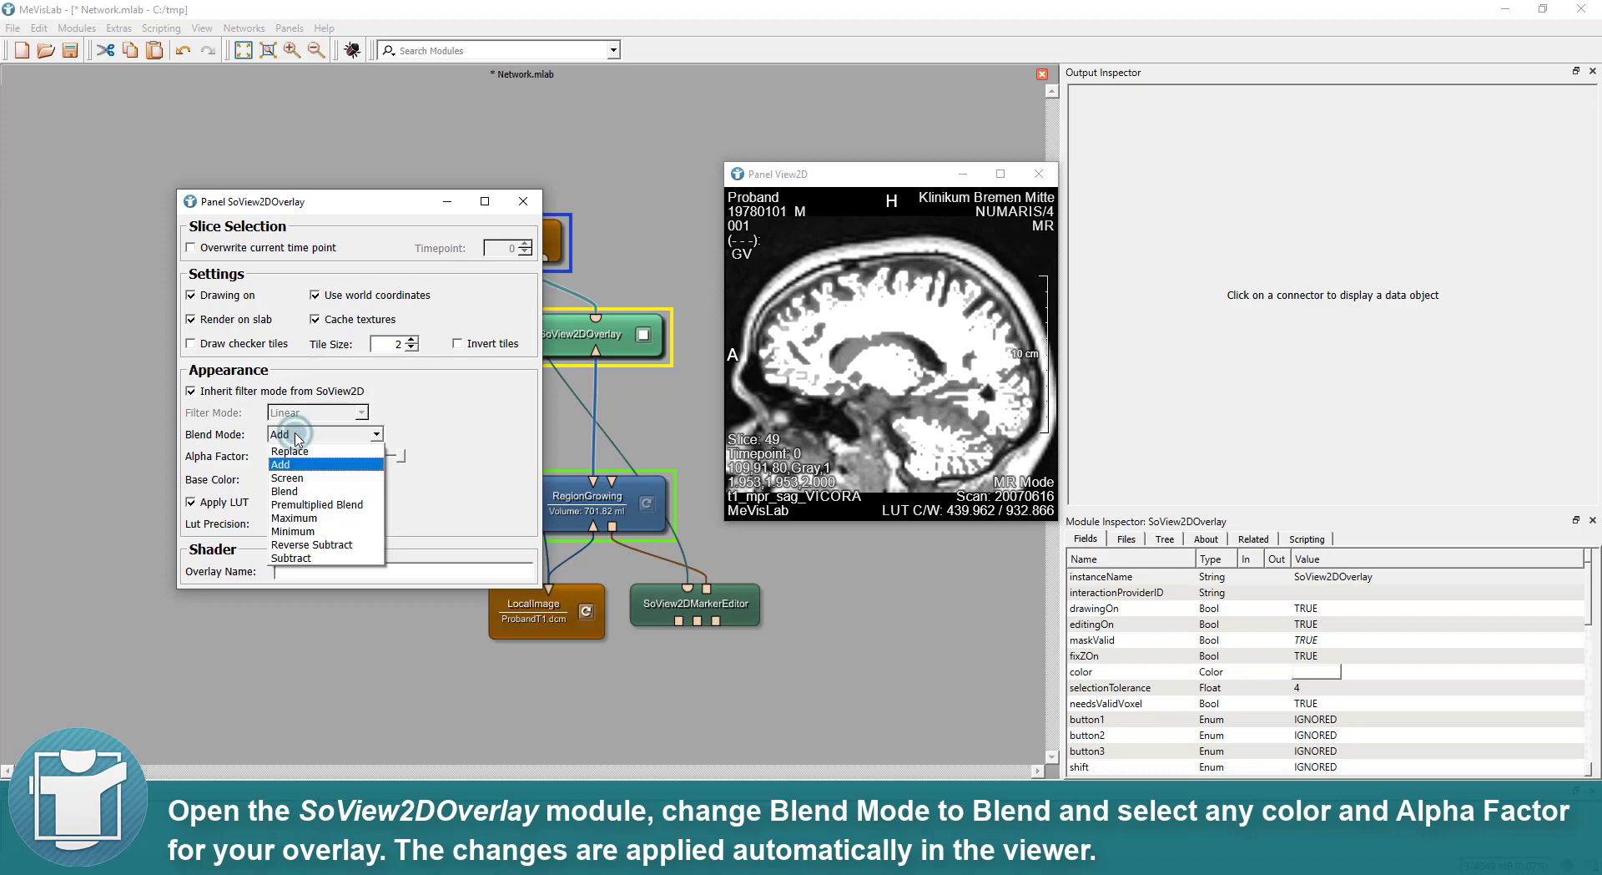
{"action": "left_click", "coordinate": [286, 492]}
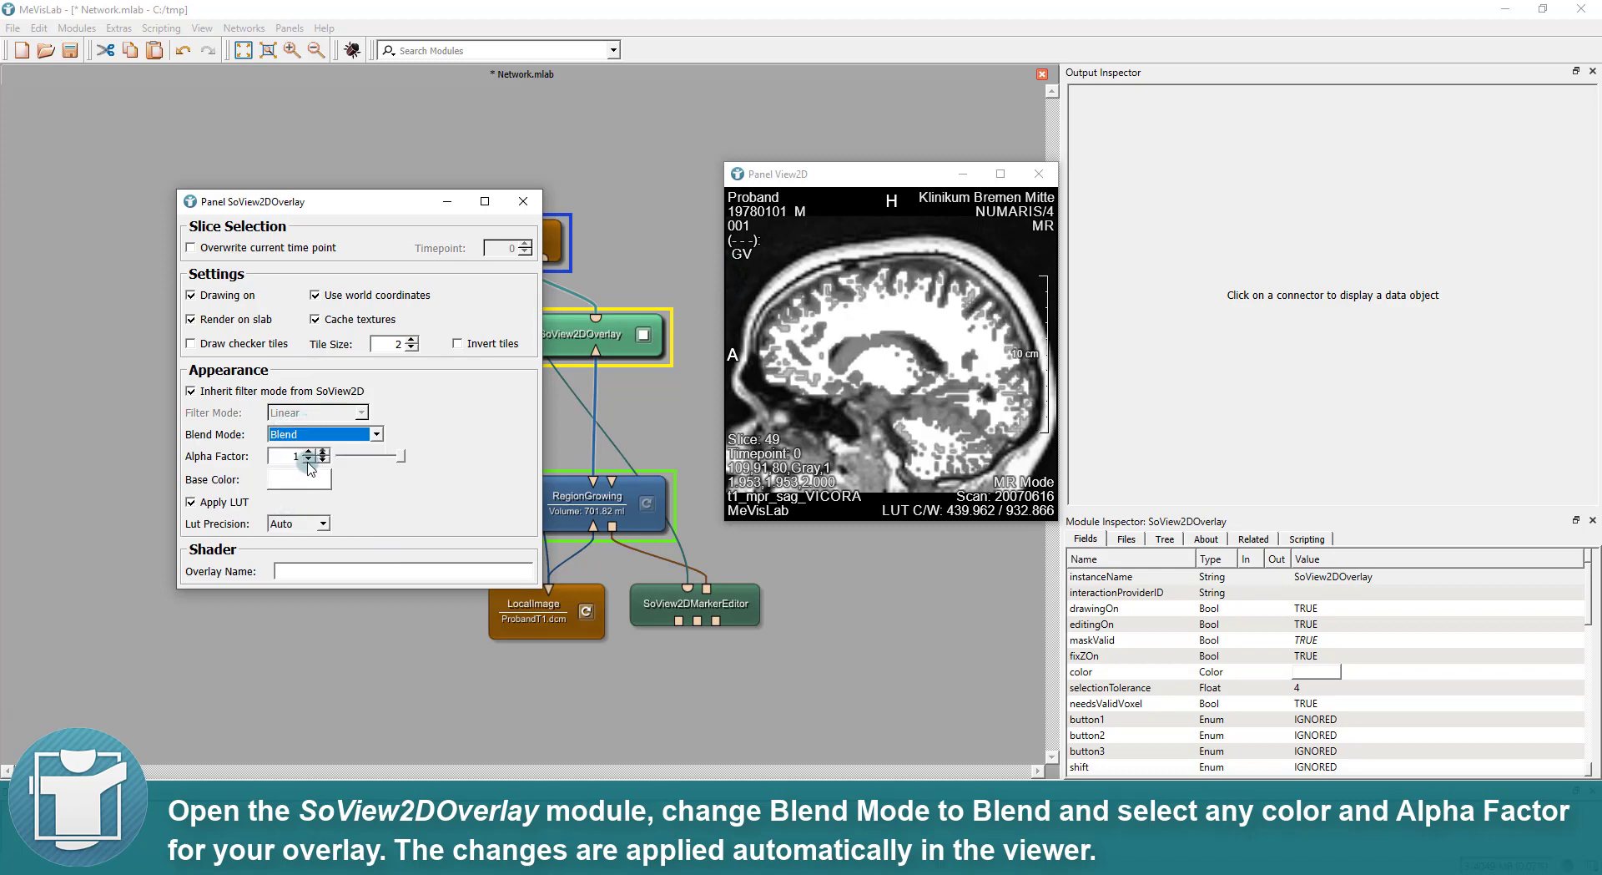
{"action": "left_click", "coordinate": [288, 457]}
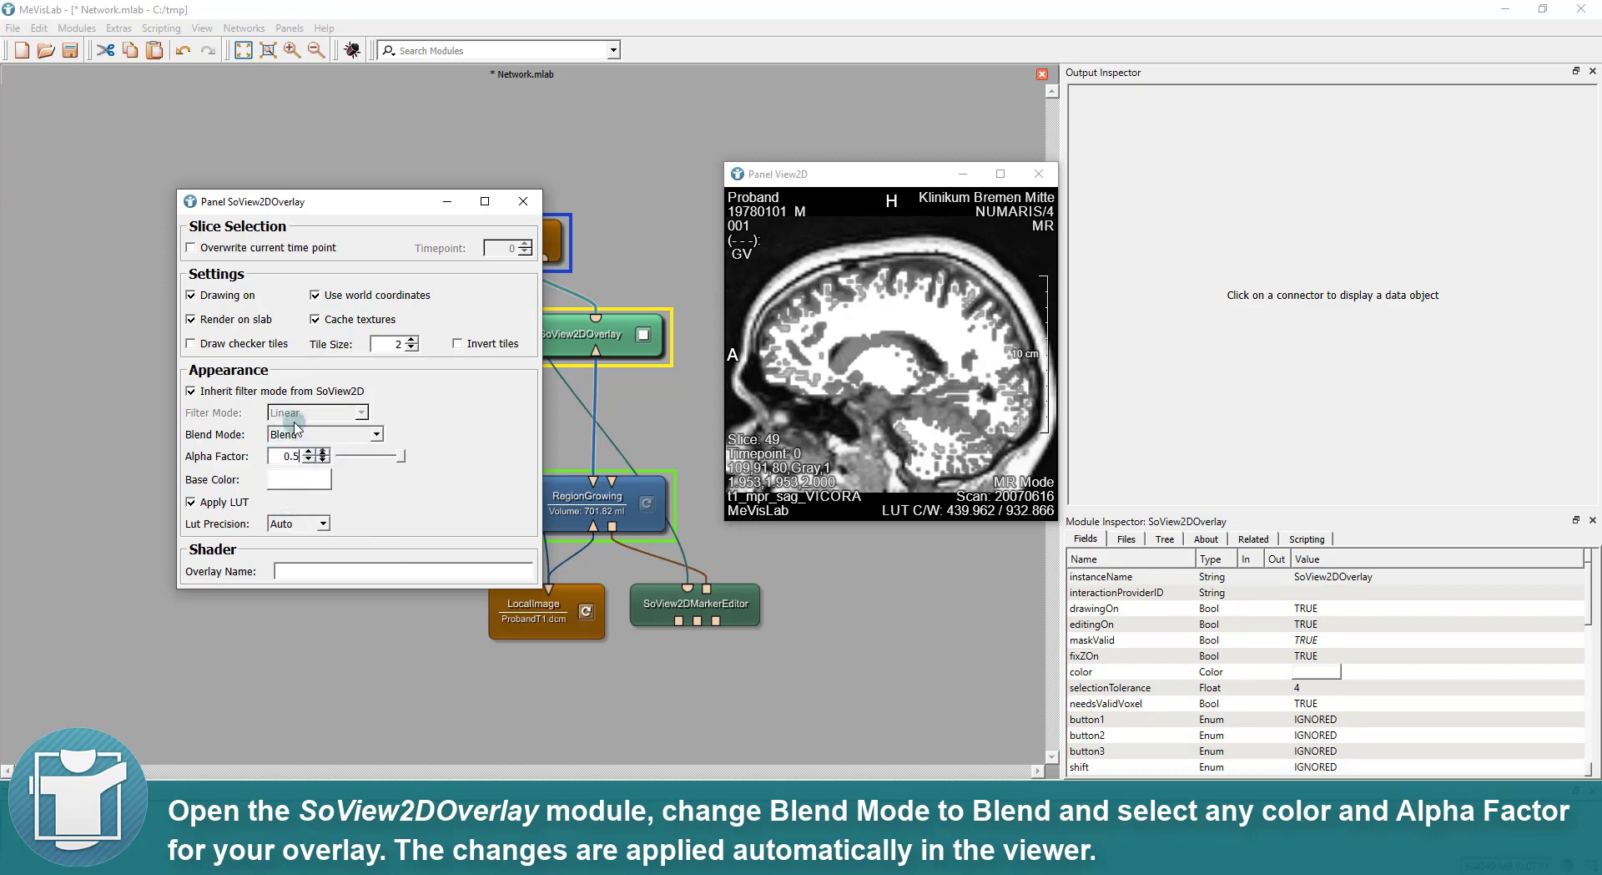
{"action": "left_click", "coordinate": [264, 483]}
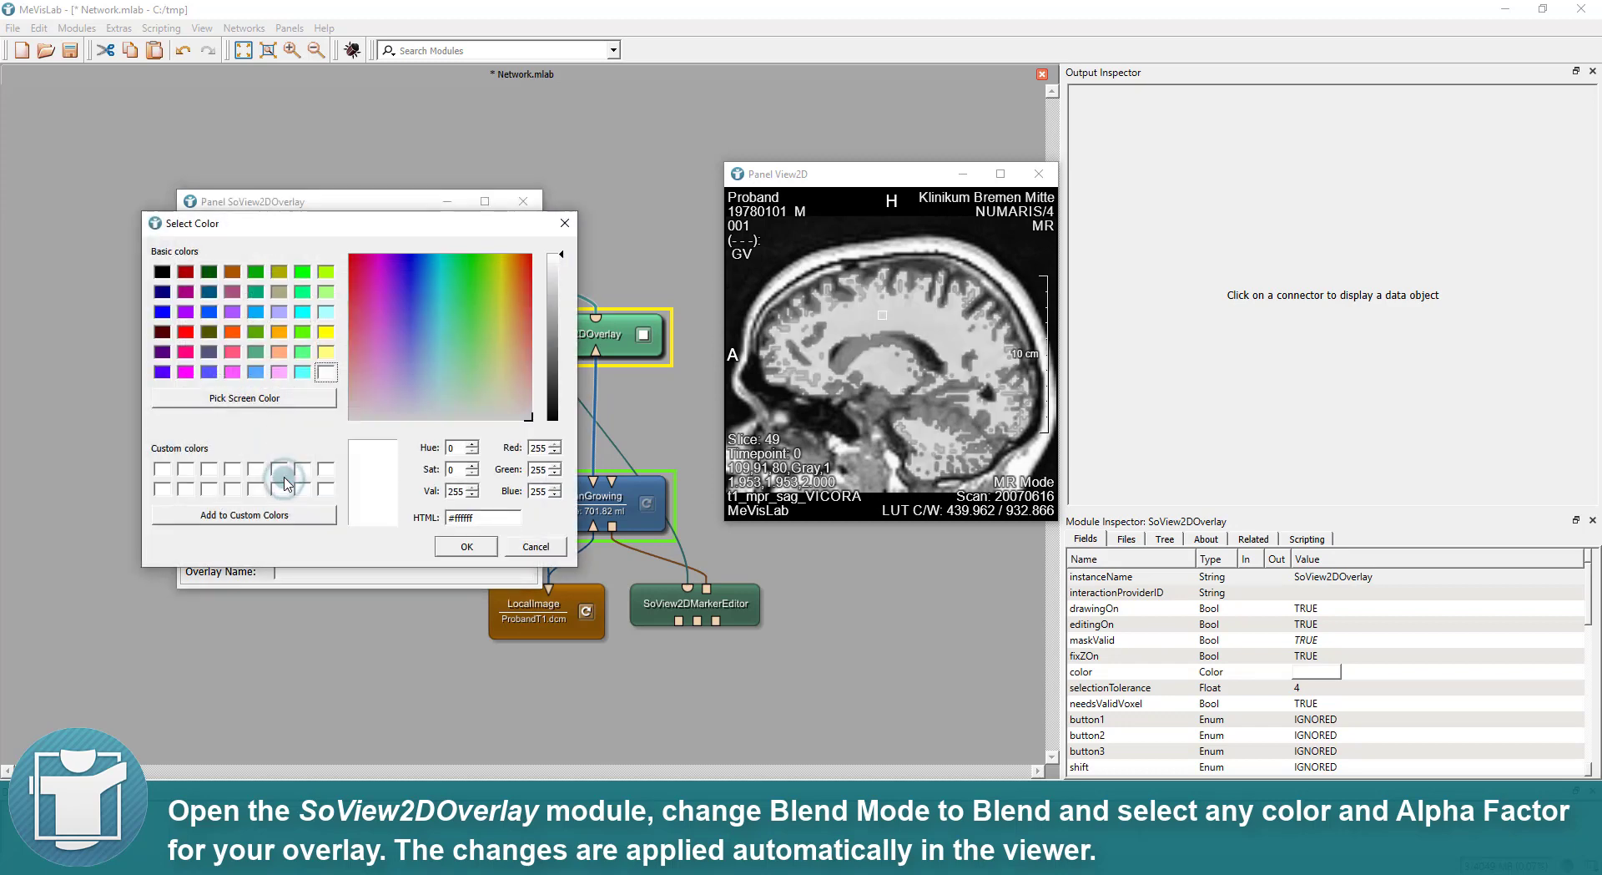
{"action": "left_click", "coordinate": [467, 547]}
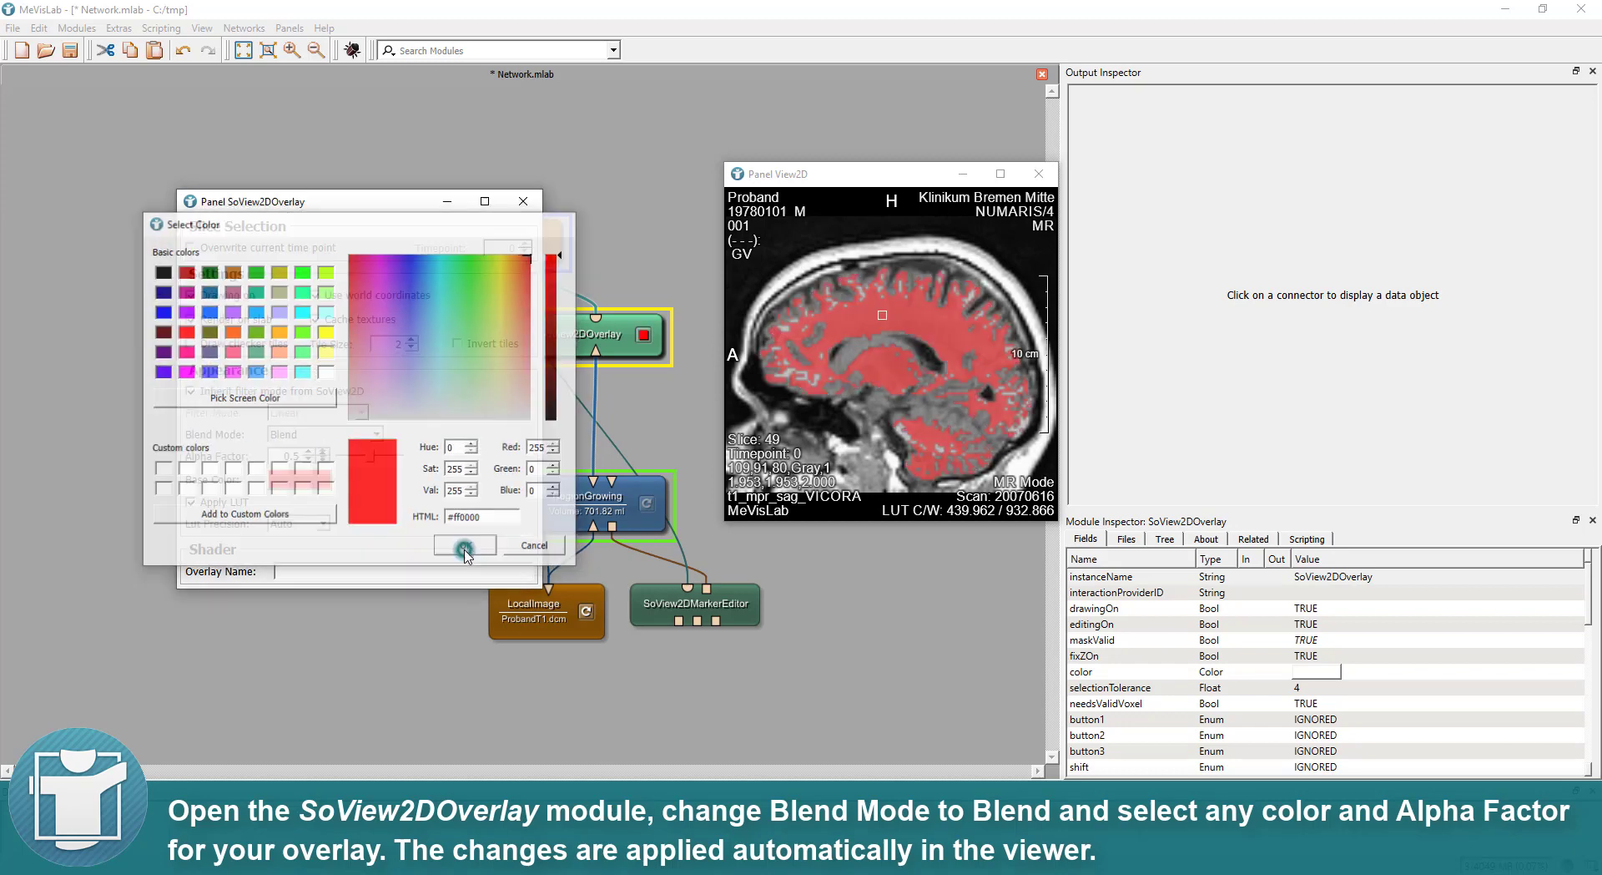
{"action": "scroll", "coordinate": [905, 329], "scroll_direction": "down", "scroll_amount": 3}
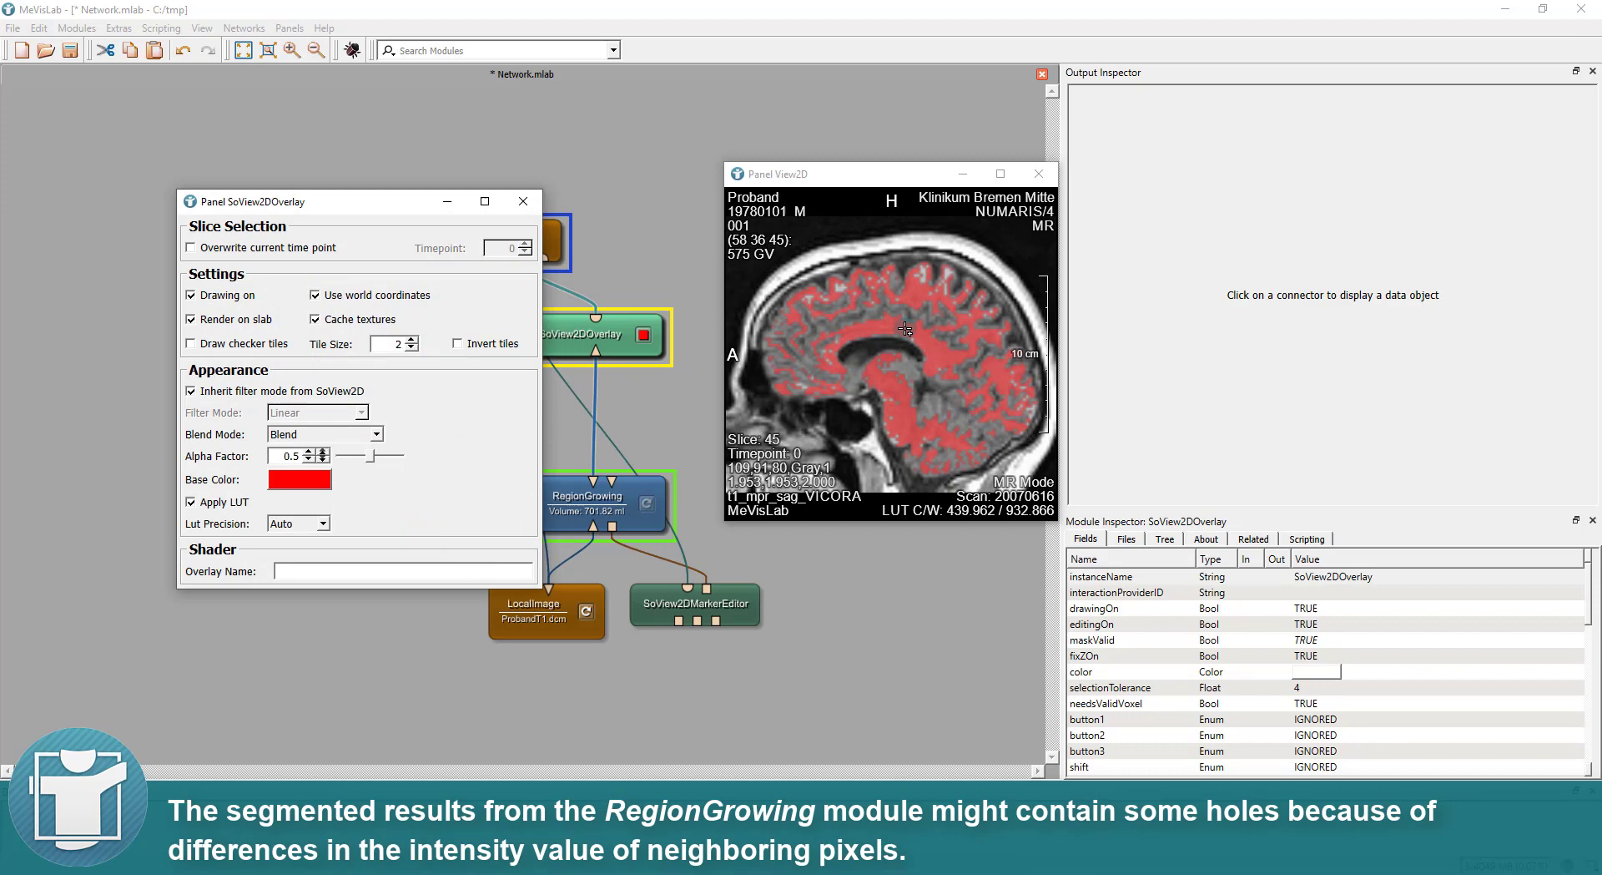
{"action": "scroll", "coordinate": [906, 329], "scroll_direction": "up", "scroll_amount": 11}
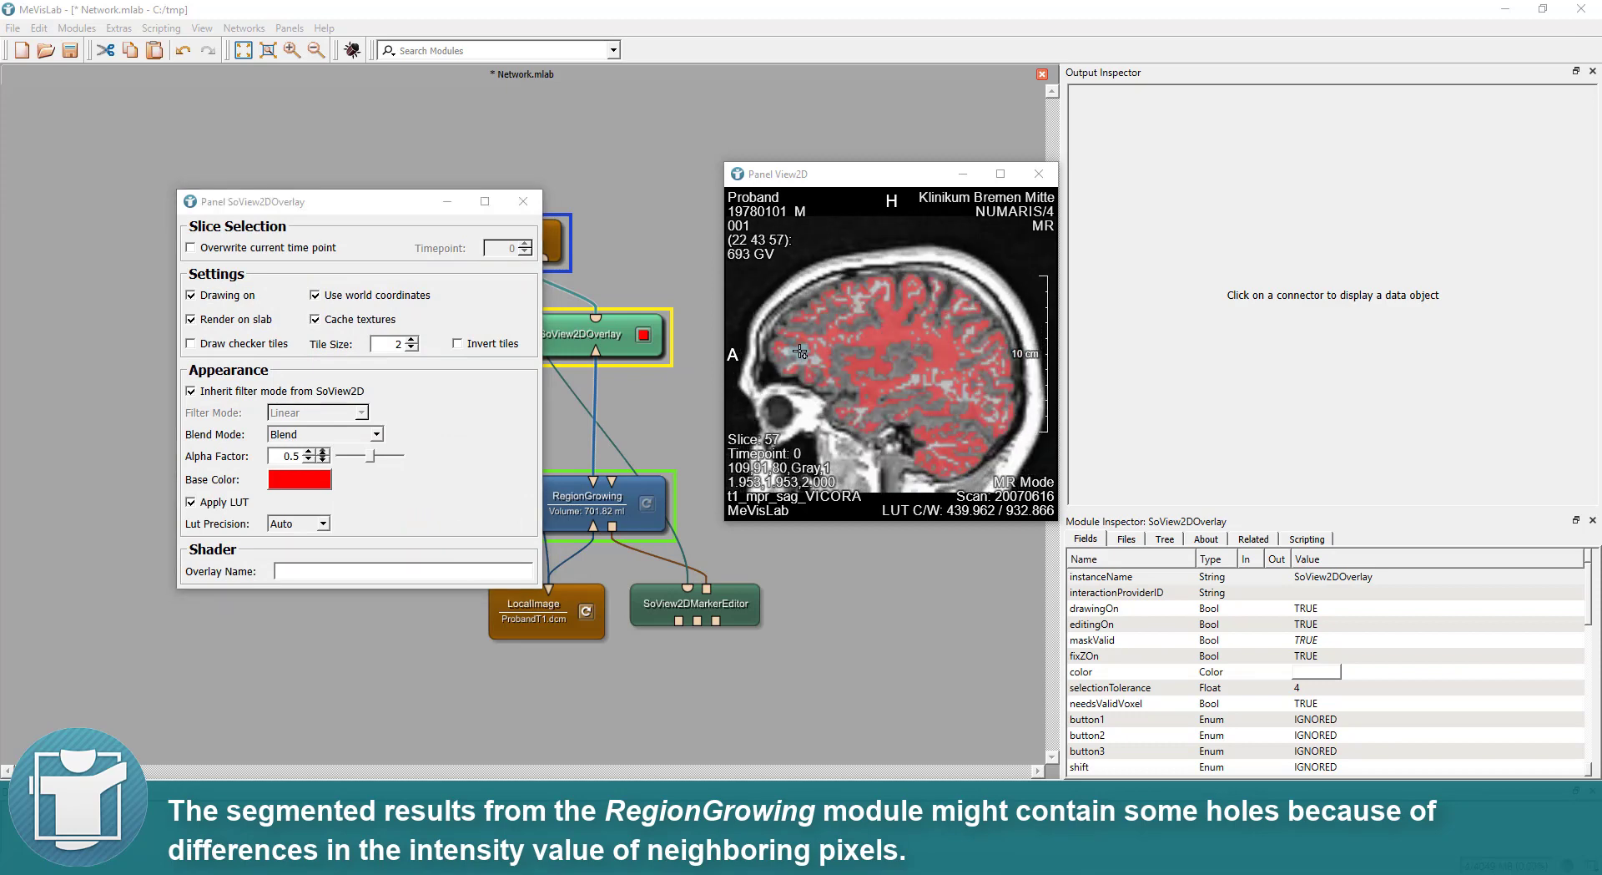
Step: Add a CloseGap module via 'closegap' and place it between RegionGrowing and SoView2DOverlay
{"action": "left_click", "coordinate": [514, 54]}
{"action": "type", "text": "closegap"}
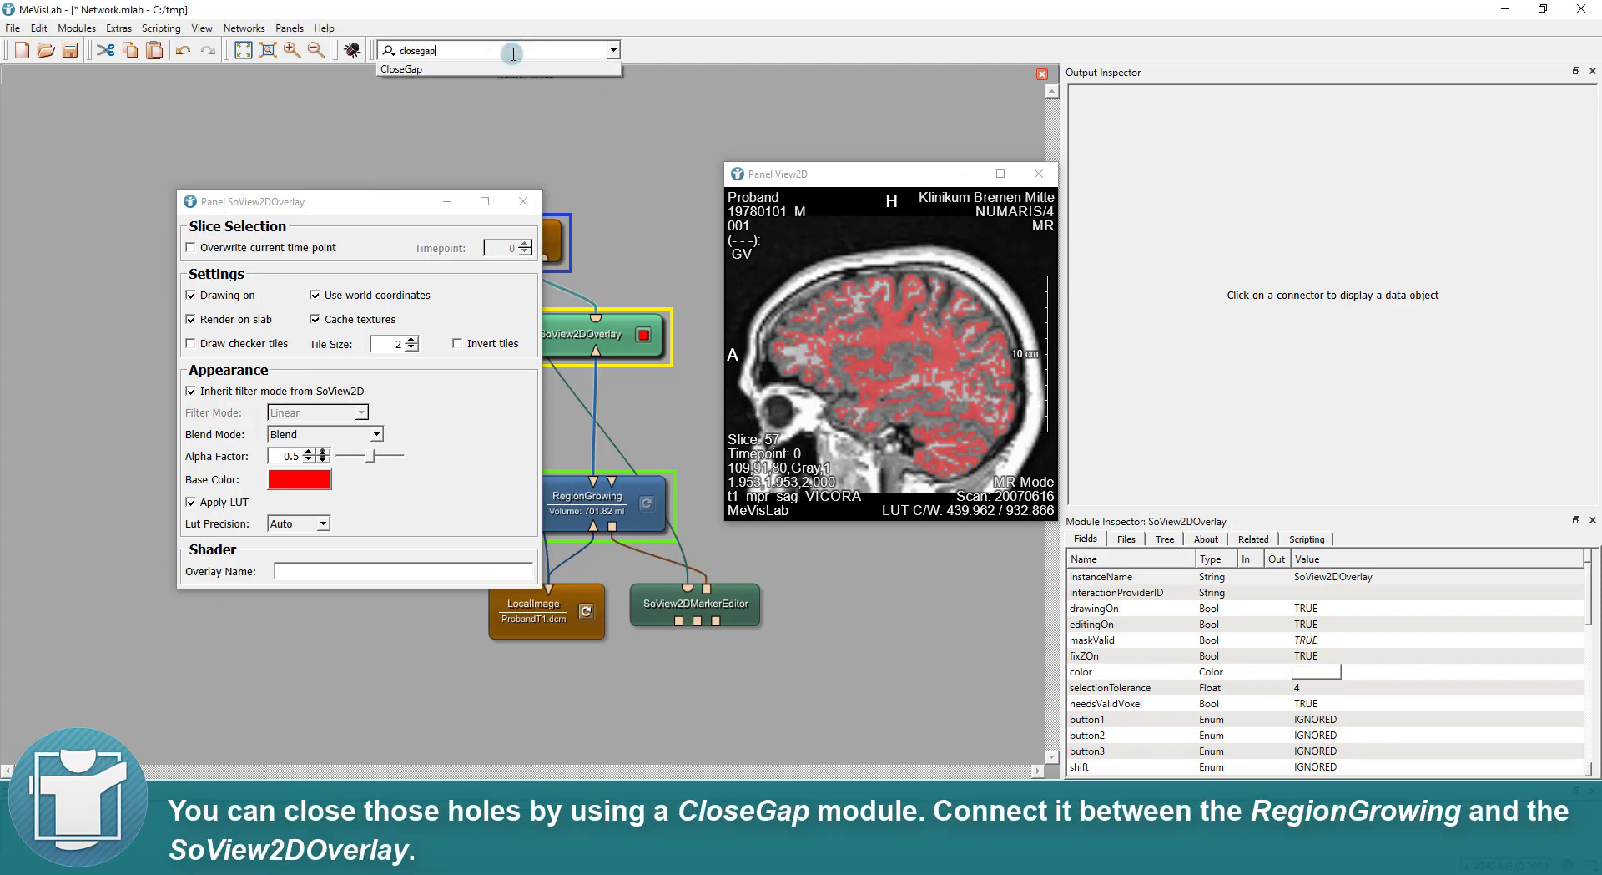
{"action": "key", "text": "Return"}
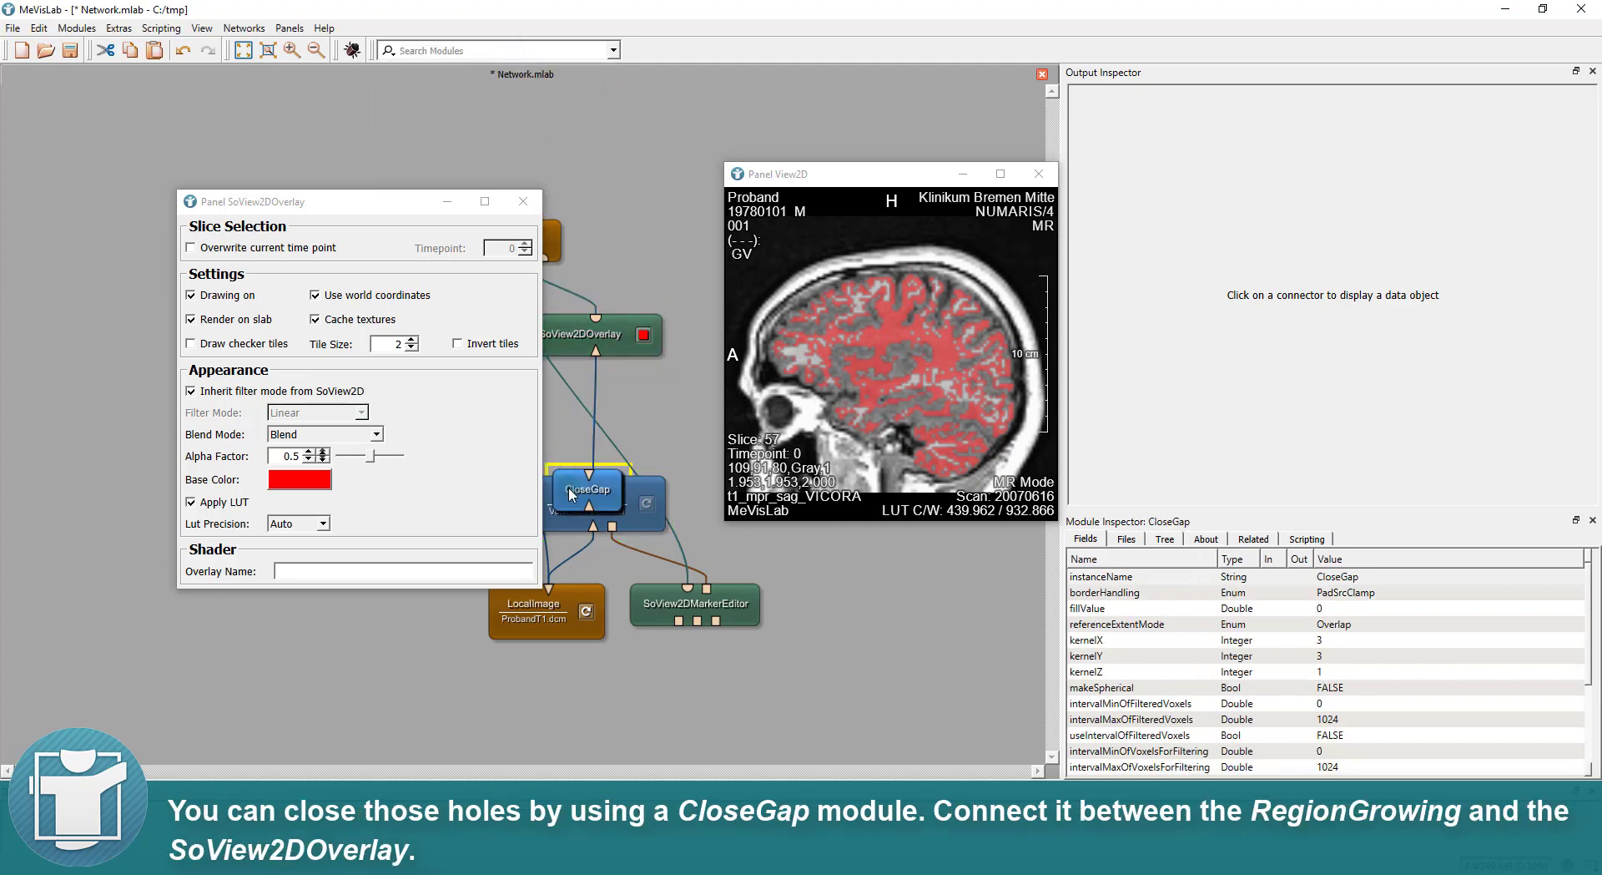
{"action": "left_click_drag", "start_coordinate": [584, 489], "coordinate": [572, 423]}
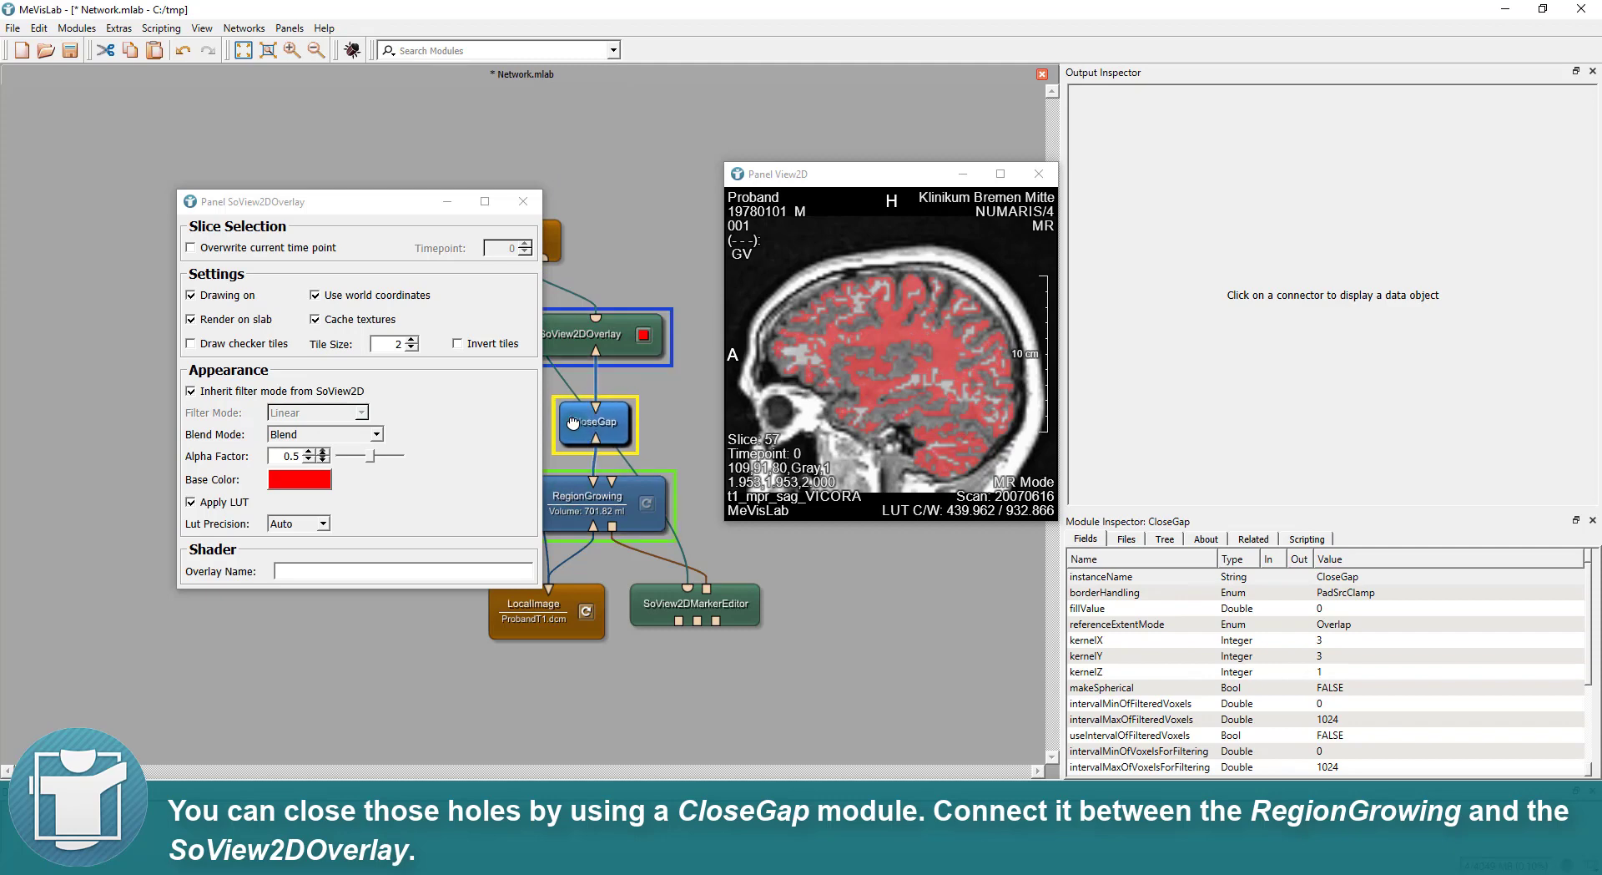
Step: Configure CloseGap with Binary Dilation, Pad Src Fill border handling and KernelZ 3
{"action": "double_click", "coordinate": [576, 426]}
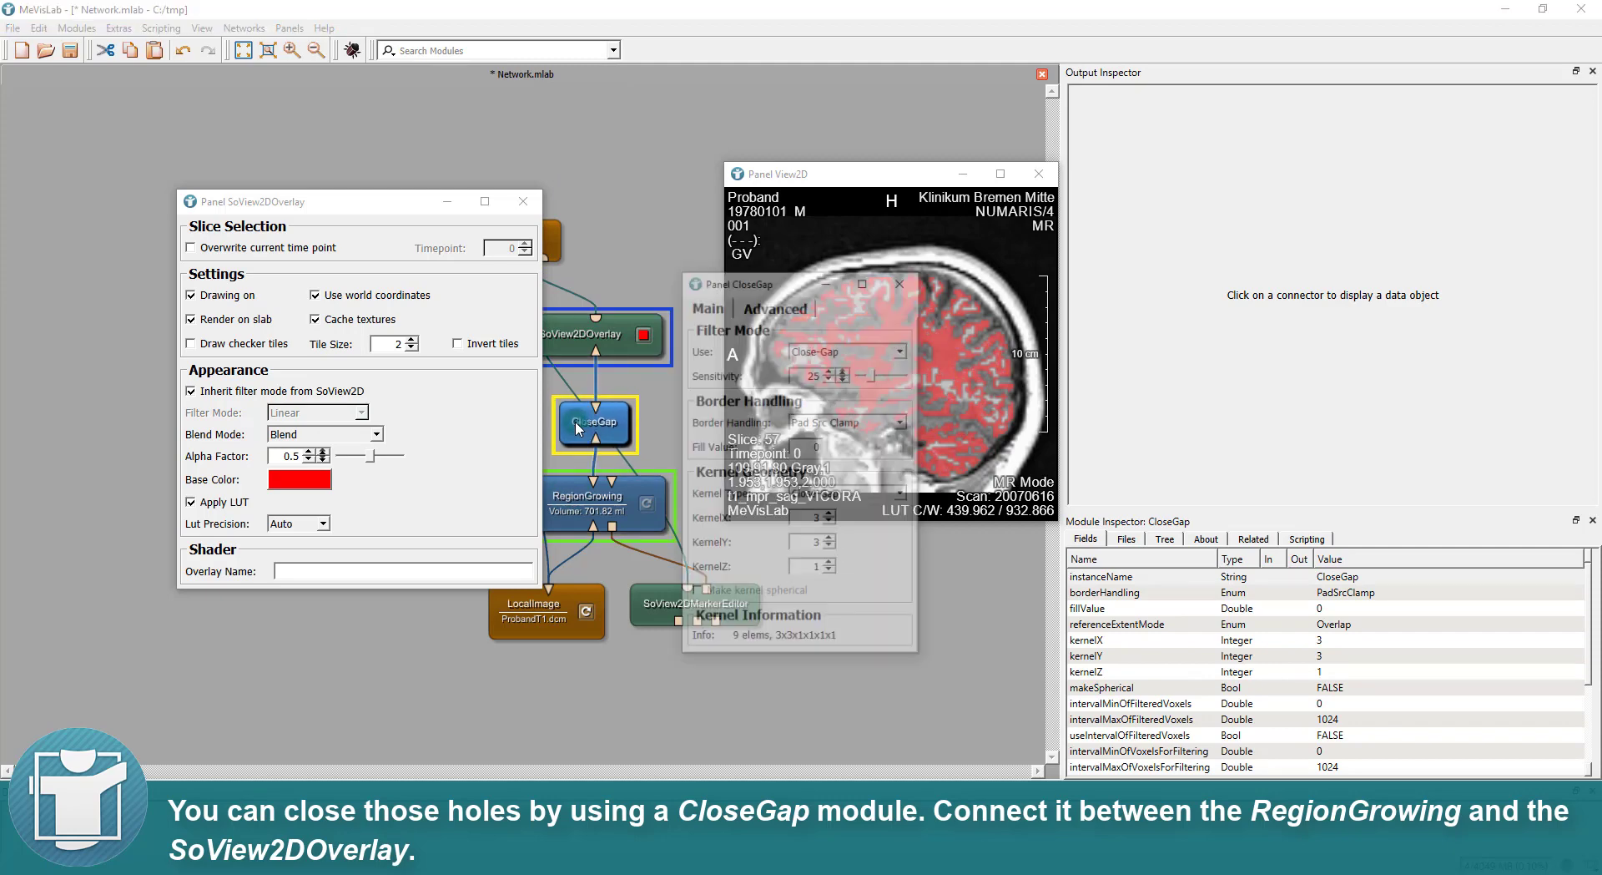
{"action": "left_click", "coordinate": [807, 351]}
{"action": "left_click", "coordinate": [814, 417]}
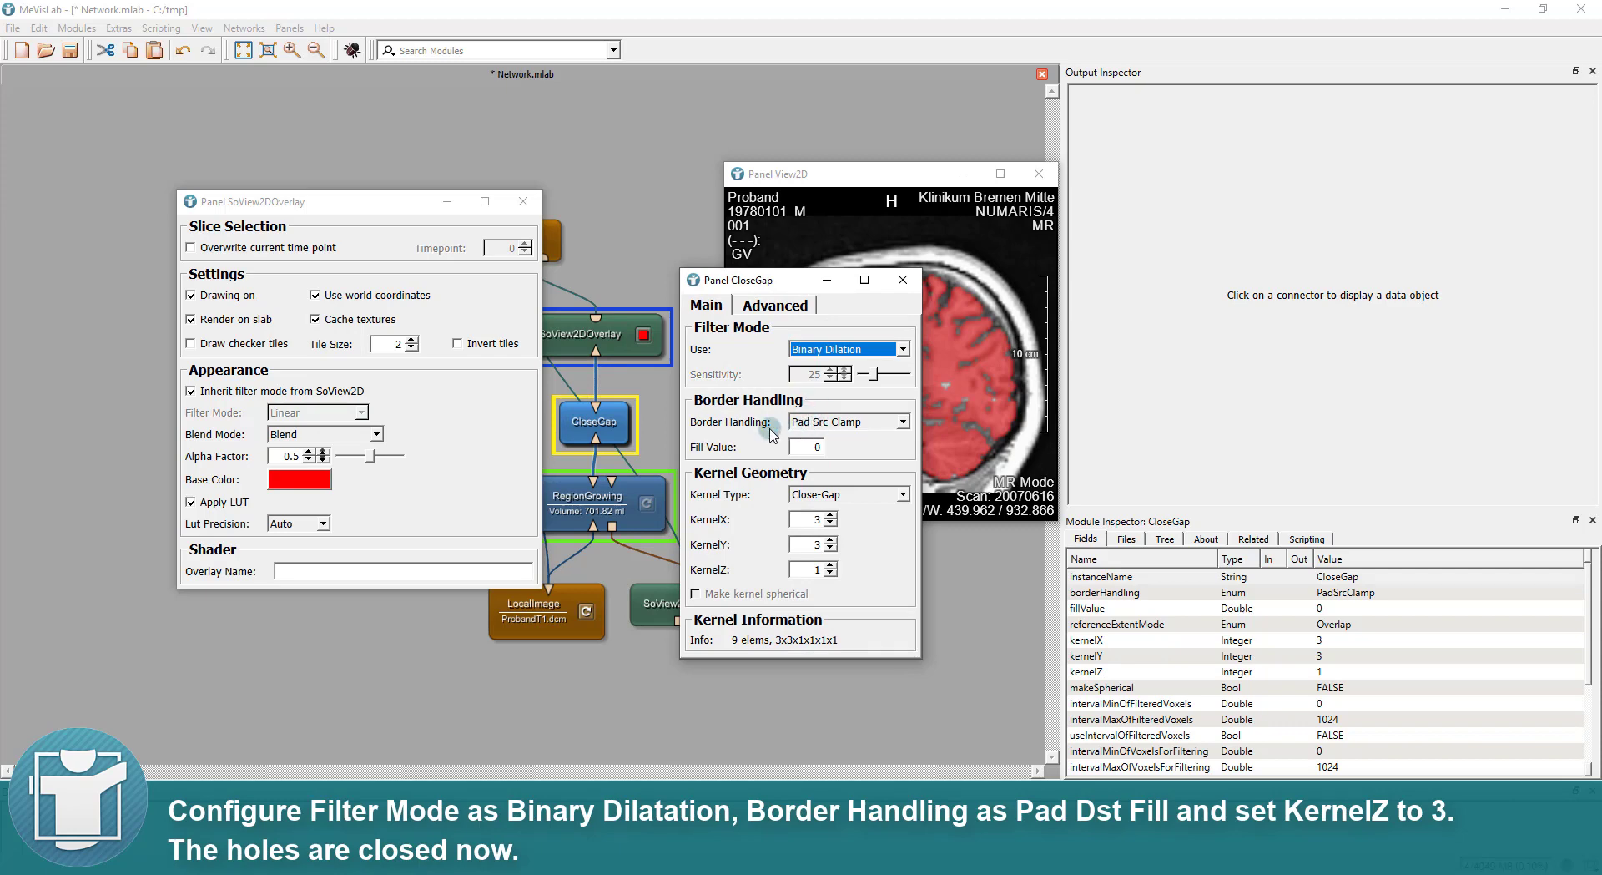
{"action": "left_click", "coordinate": [818, 423]}
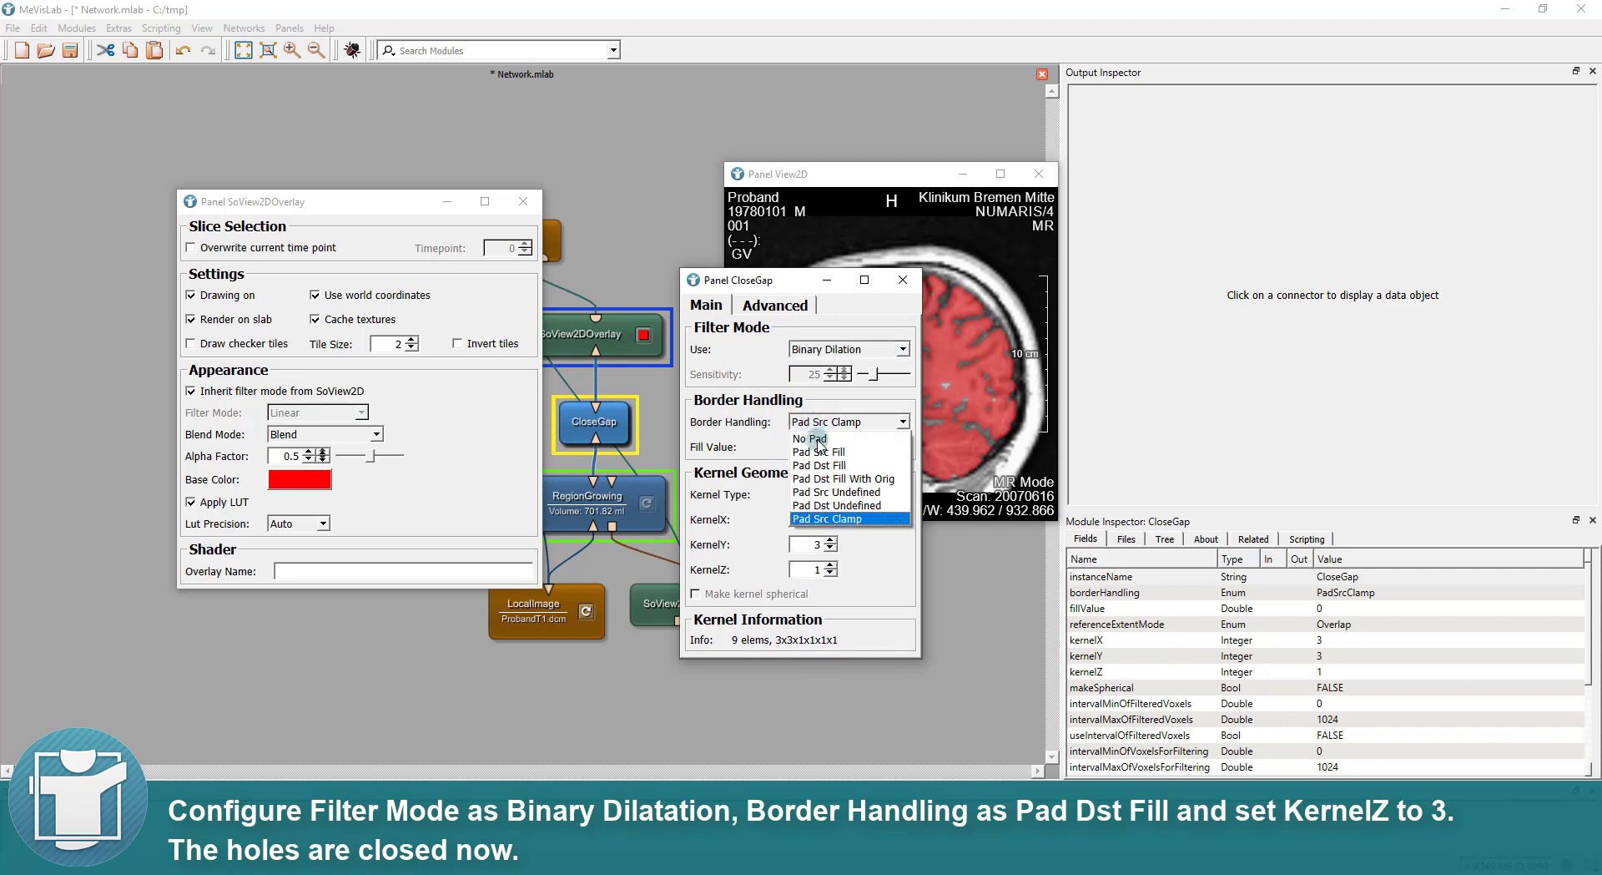
{"action": "left_click", "coordinate": [818, 451]}
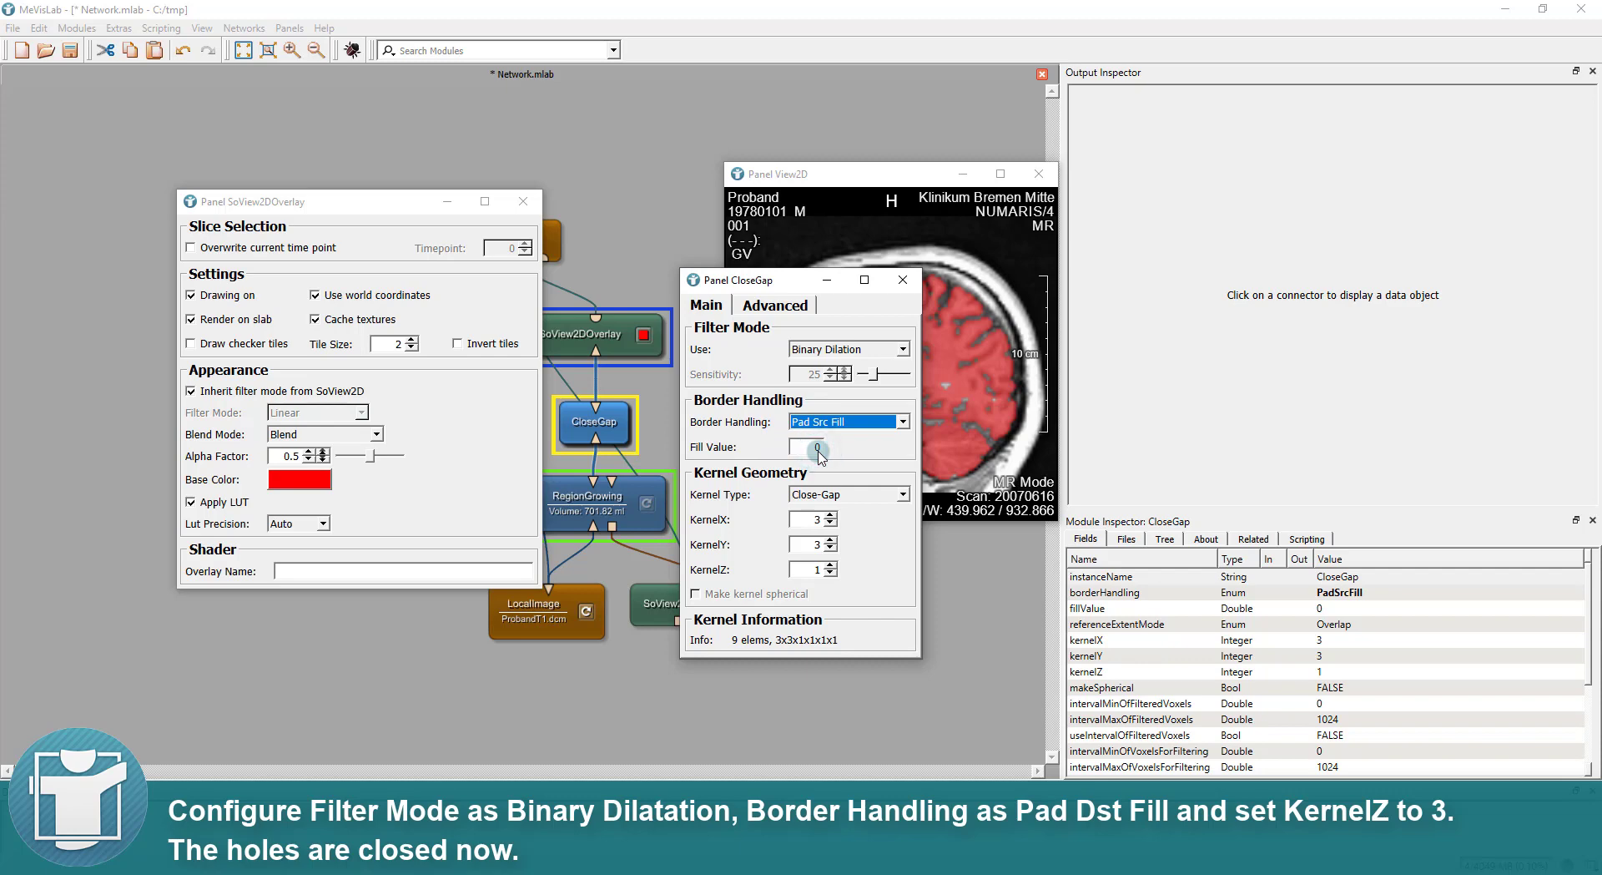
{"action": "left_click", "coordinate": [830, 565]}
{"action": "left_click", "coordinate": [831, 565]}
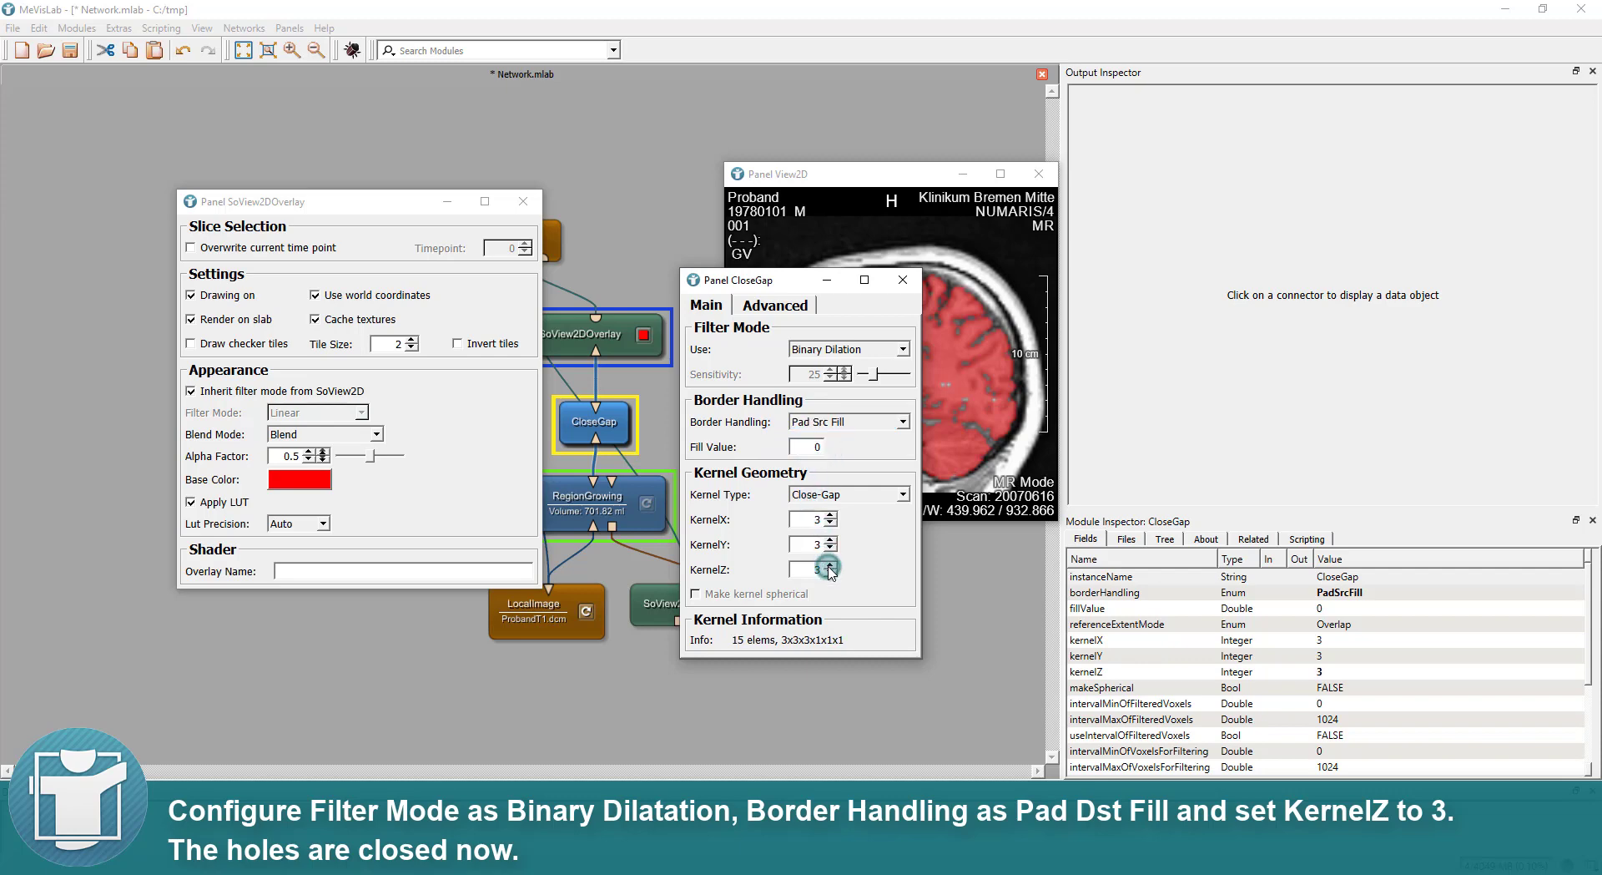
{"action": "left_click", "coordinate": [900, 282]}
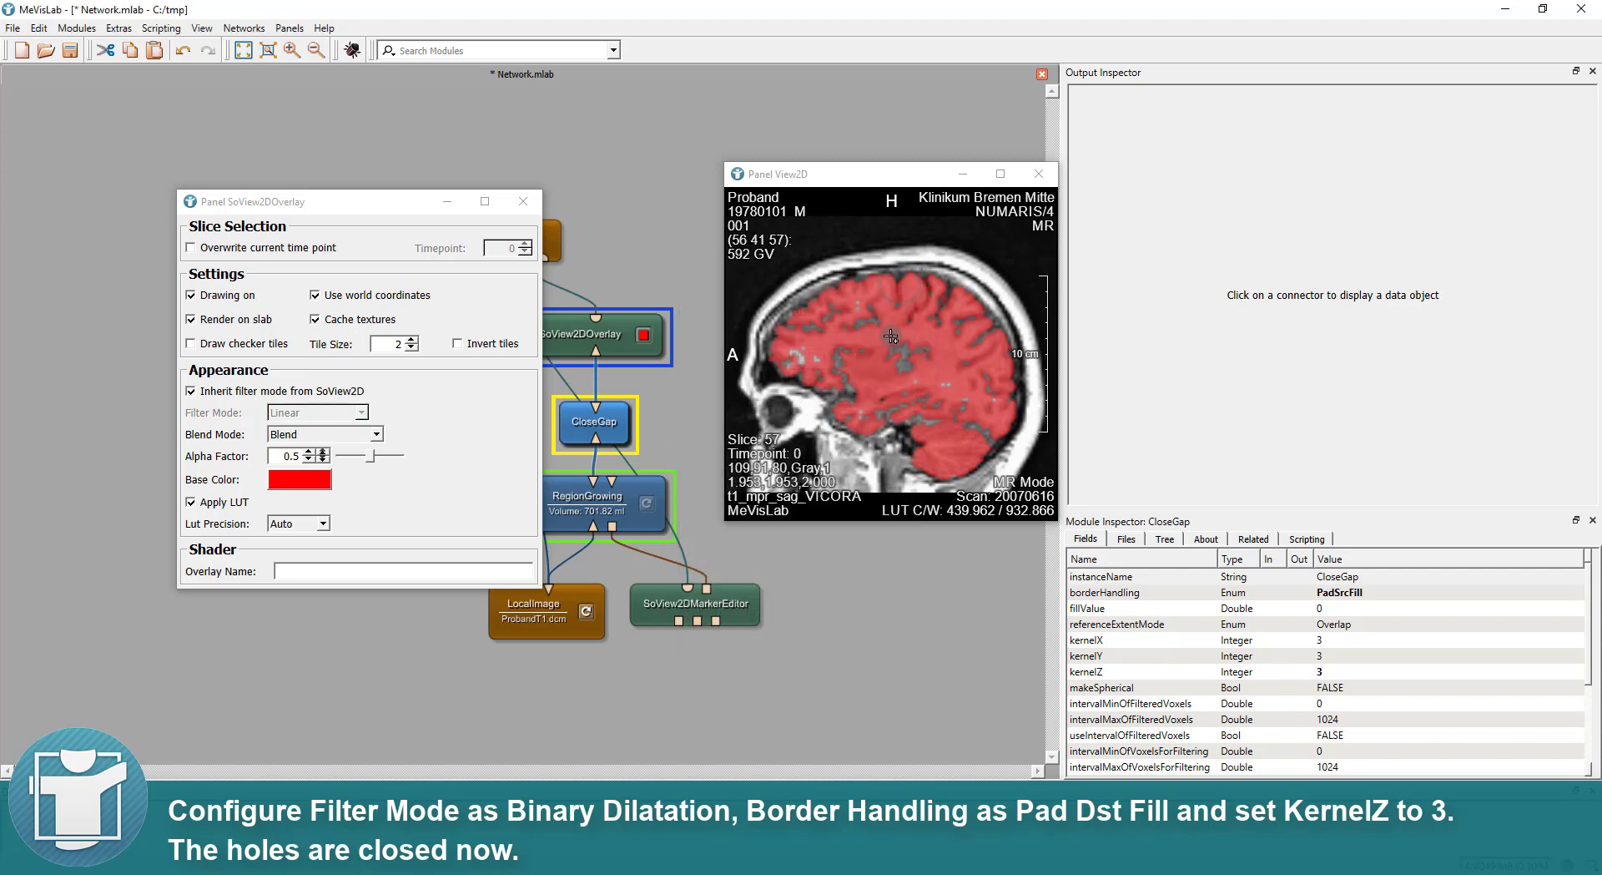
{"action": "scroll", "coordinate": [890, 335], "scroll_direction": "down", "scroll_amount": 5}
{"action": "scroll", "coordinate": [890, 335], "scroll_direction": "up", "scroll_amount": 6}
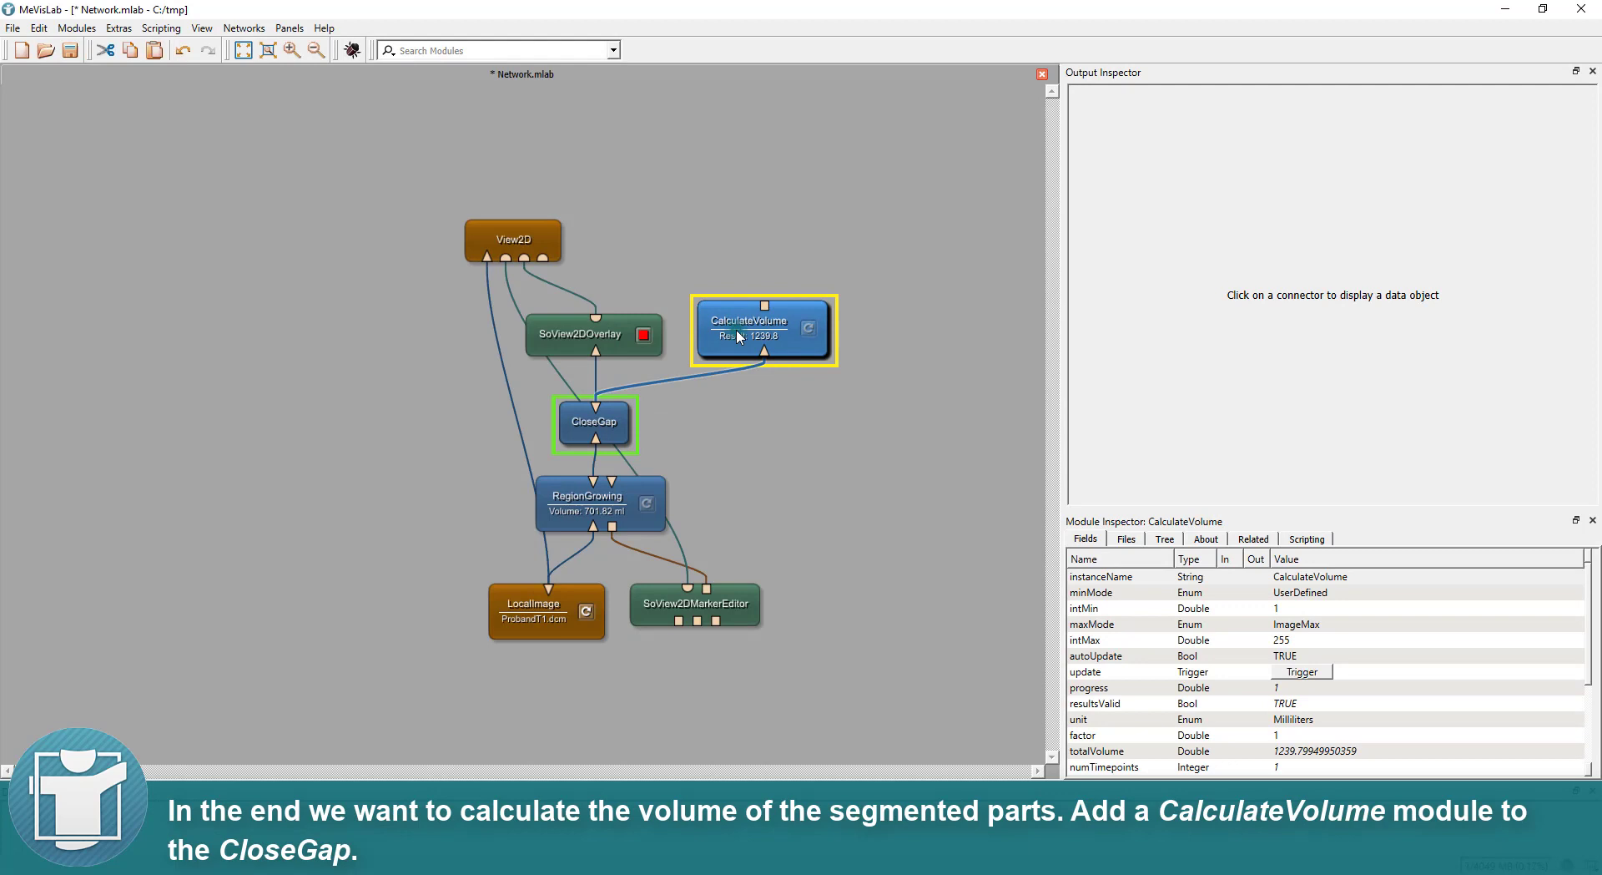
Step: Read CalculateVolume's 1239.8 ml total volume, move LocalImage down, and select the modules above it
{"action": "double_click", "coordinate": [738, 336]}
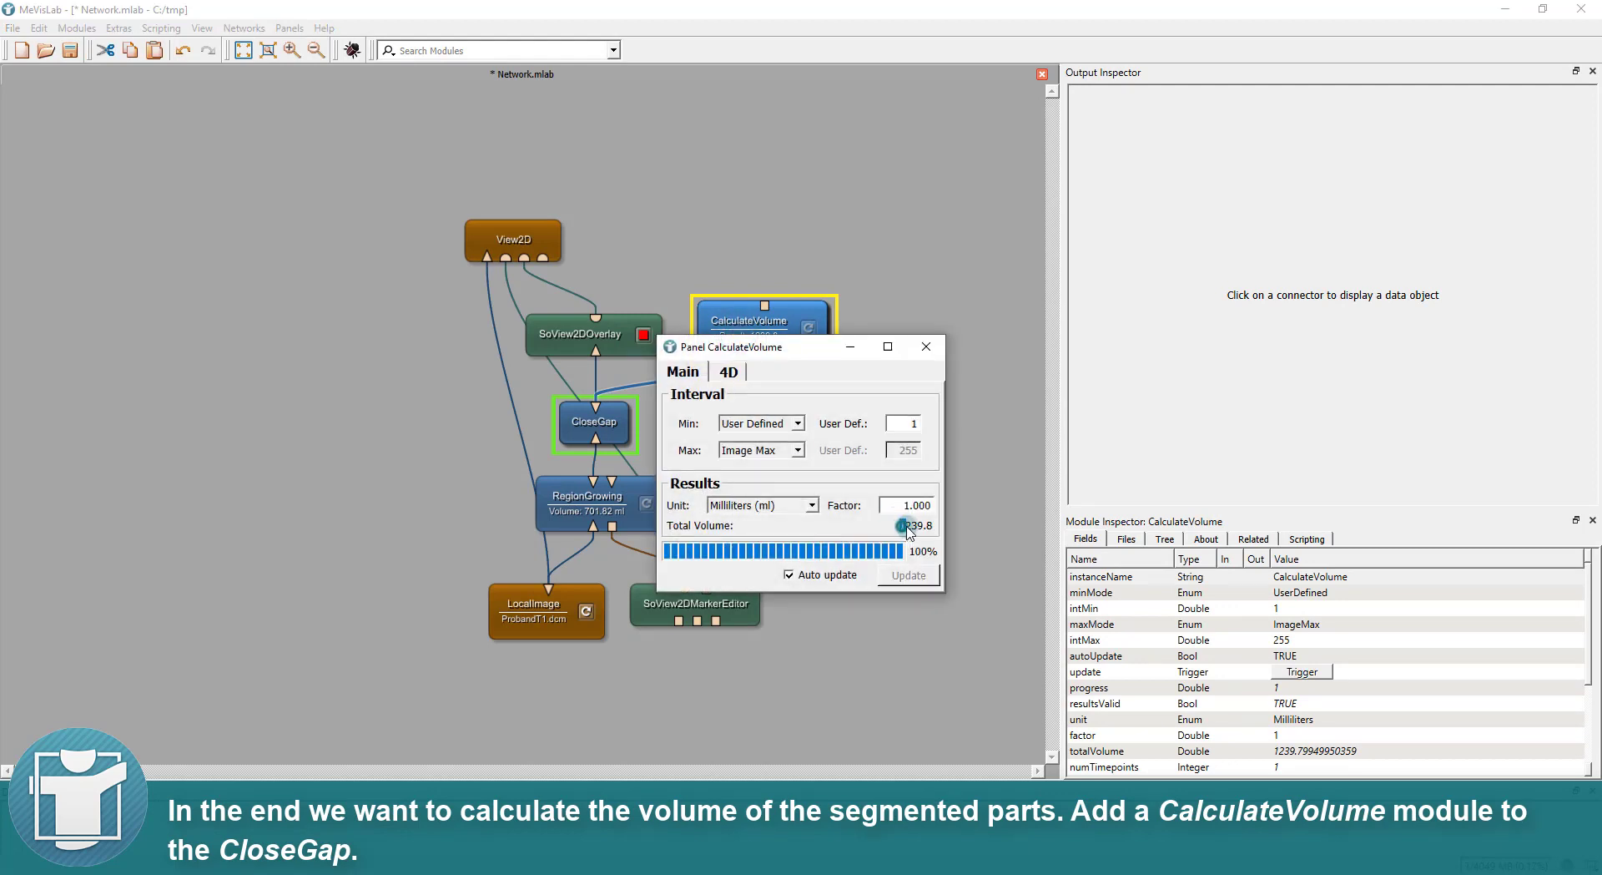
{"action": "left_click_drag", "start_coordinate": [906, 527], "coordinate": [933, 530]}
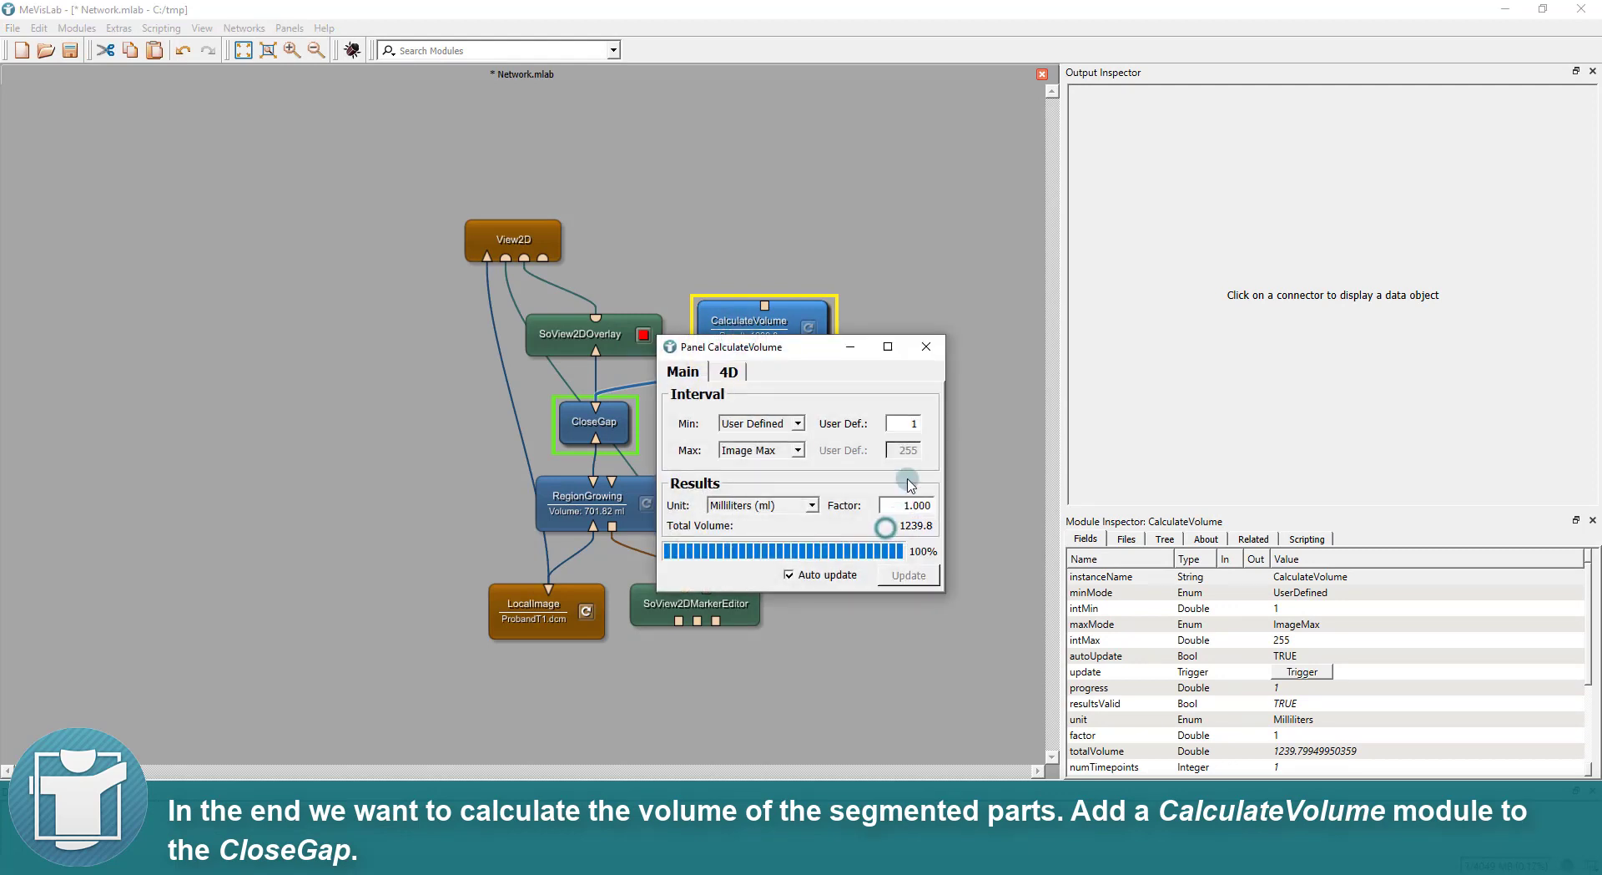
{"action": "left_click", "coordinate": [926, 346]}
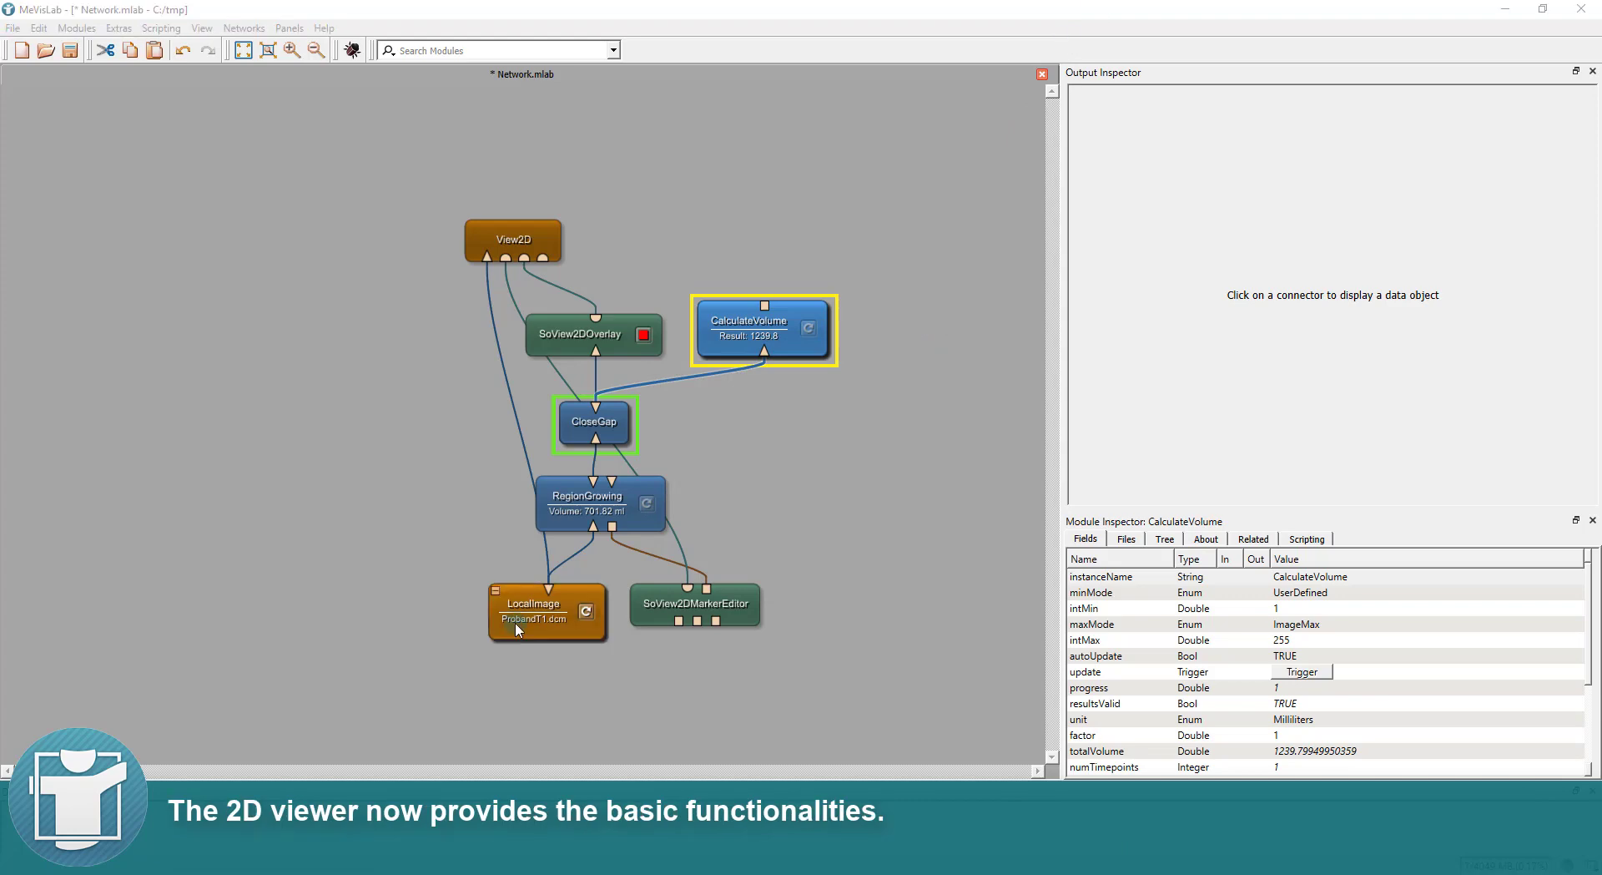
{"action": "left_click_drag", "start_coordinate": [518, 629], "coordinate": [489, 715]}
{"action": "left_click_drag", "start_coordinate": [835, 637], "coordinate": [415, 253]}
Step: Add View2D to the selection and group all six modules as '2D Viewer'
{"action": "left_click", "coordinate": [488, 247], "text": "ctrl"}
{"action": "right_click", "coordinate": [492, 243]}
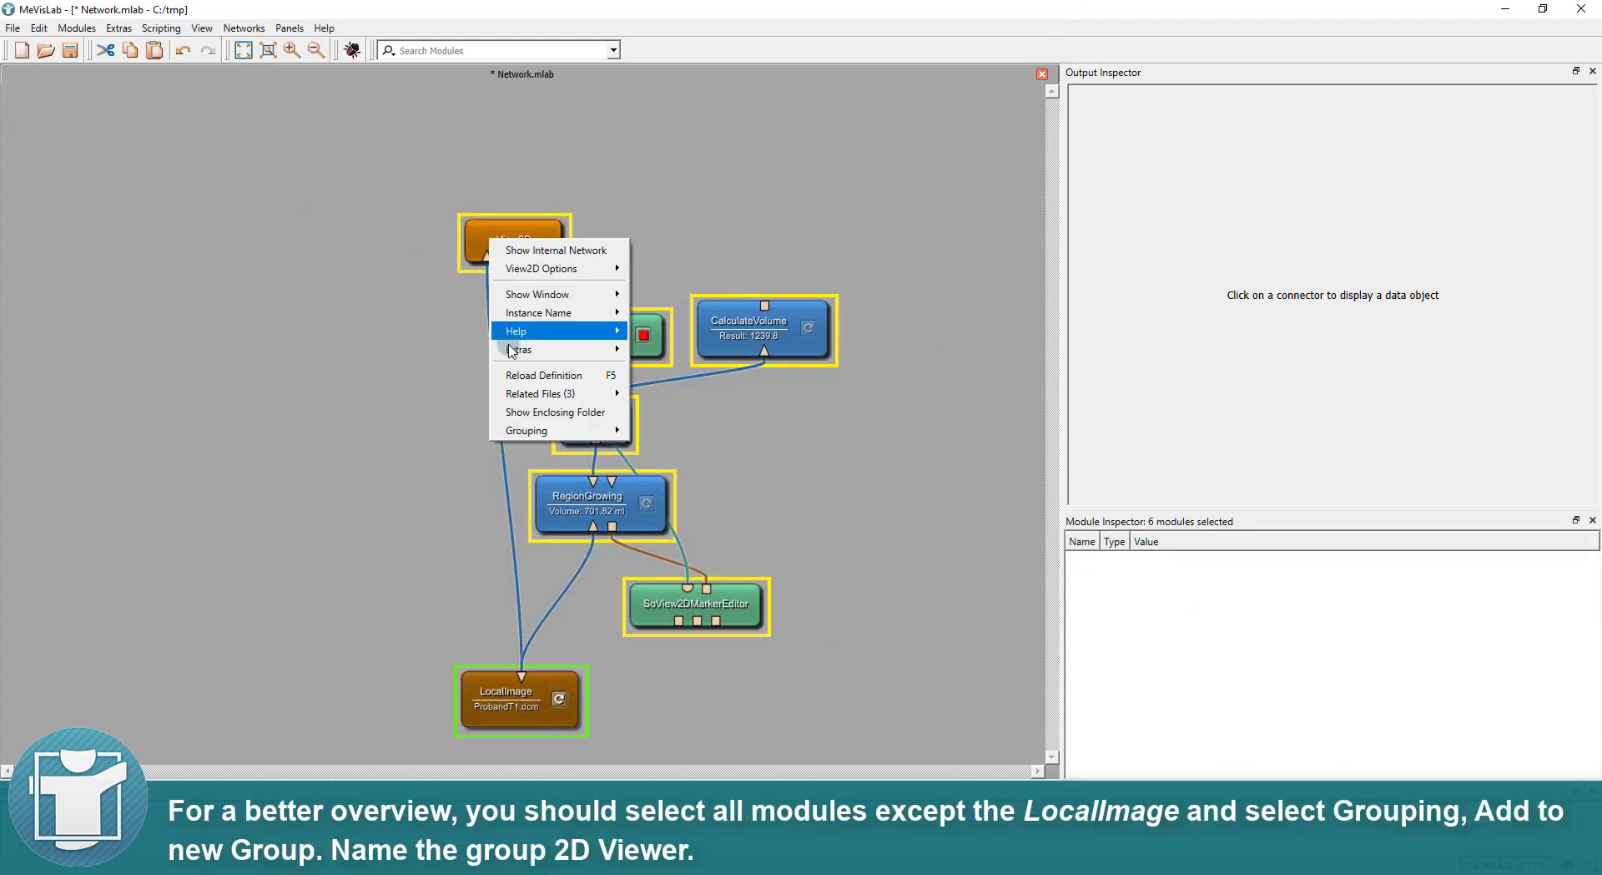
{"action": "mouse_move", "coordinate": [550, 432]}
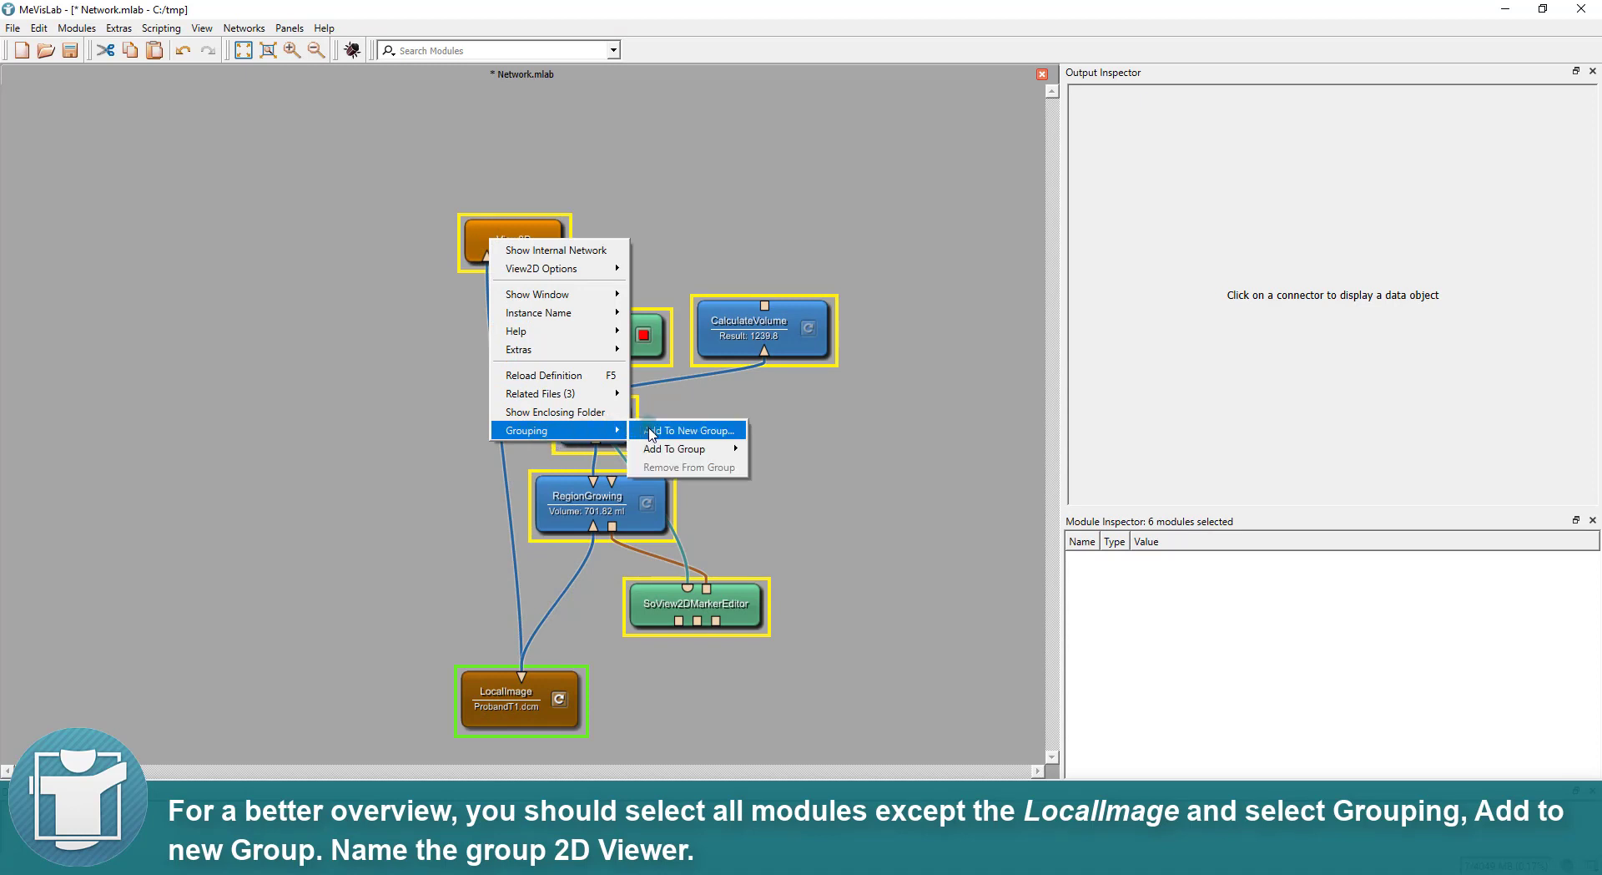
{"action": "left_click", "coordinate": [652, 431]}
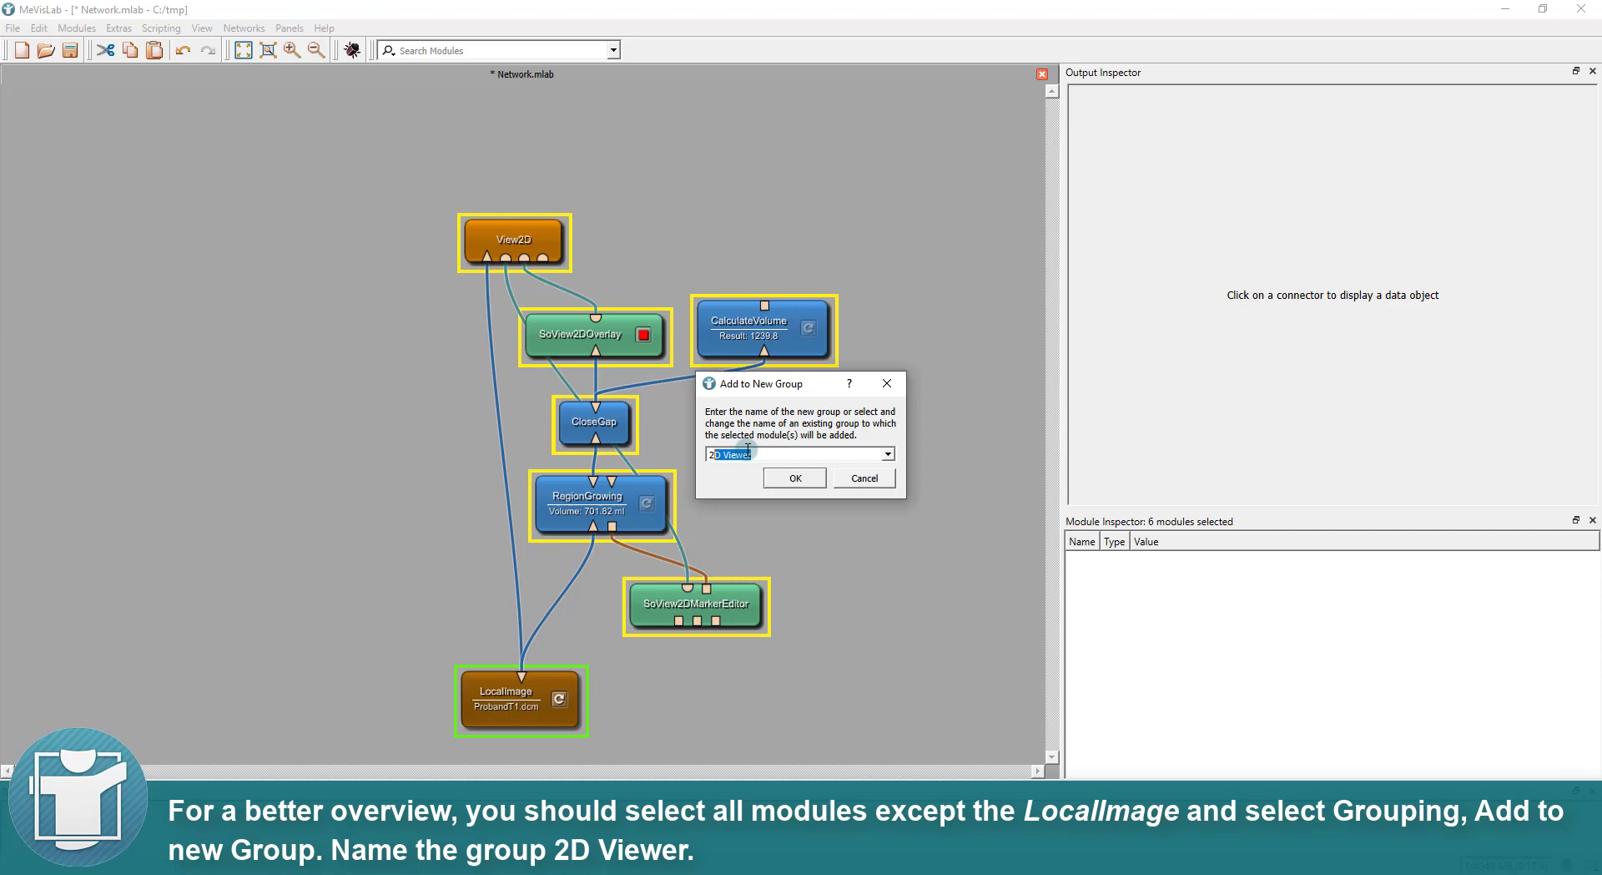
{"action": "left_click", "coordinate": [793, 478]}
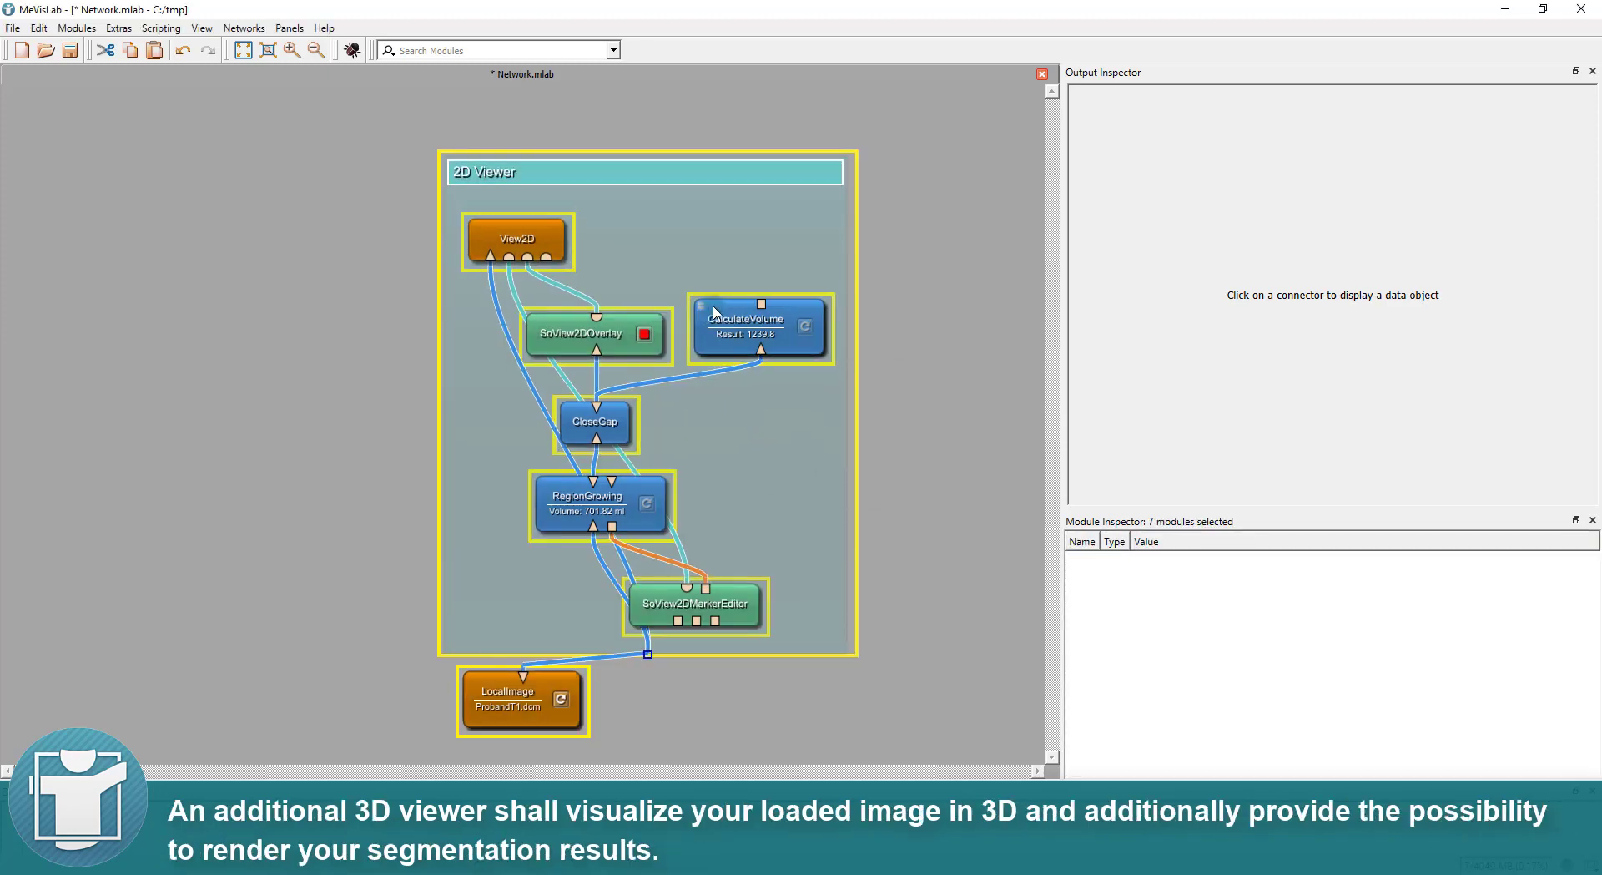
Step: Compact the 2D Viewer group, move it left, and move LocalImage out from under it
{"action": "left_click", "coordinate": [607, 135]}
{"action": "left_click_drag", "start_coordinate": [607, 135], "coordinate": [370, 125]}
{"action": "left_click", "coordinate": [671, 277]}
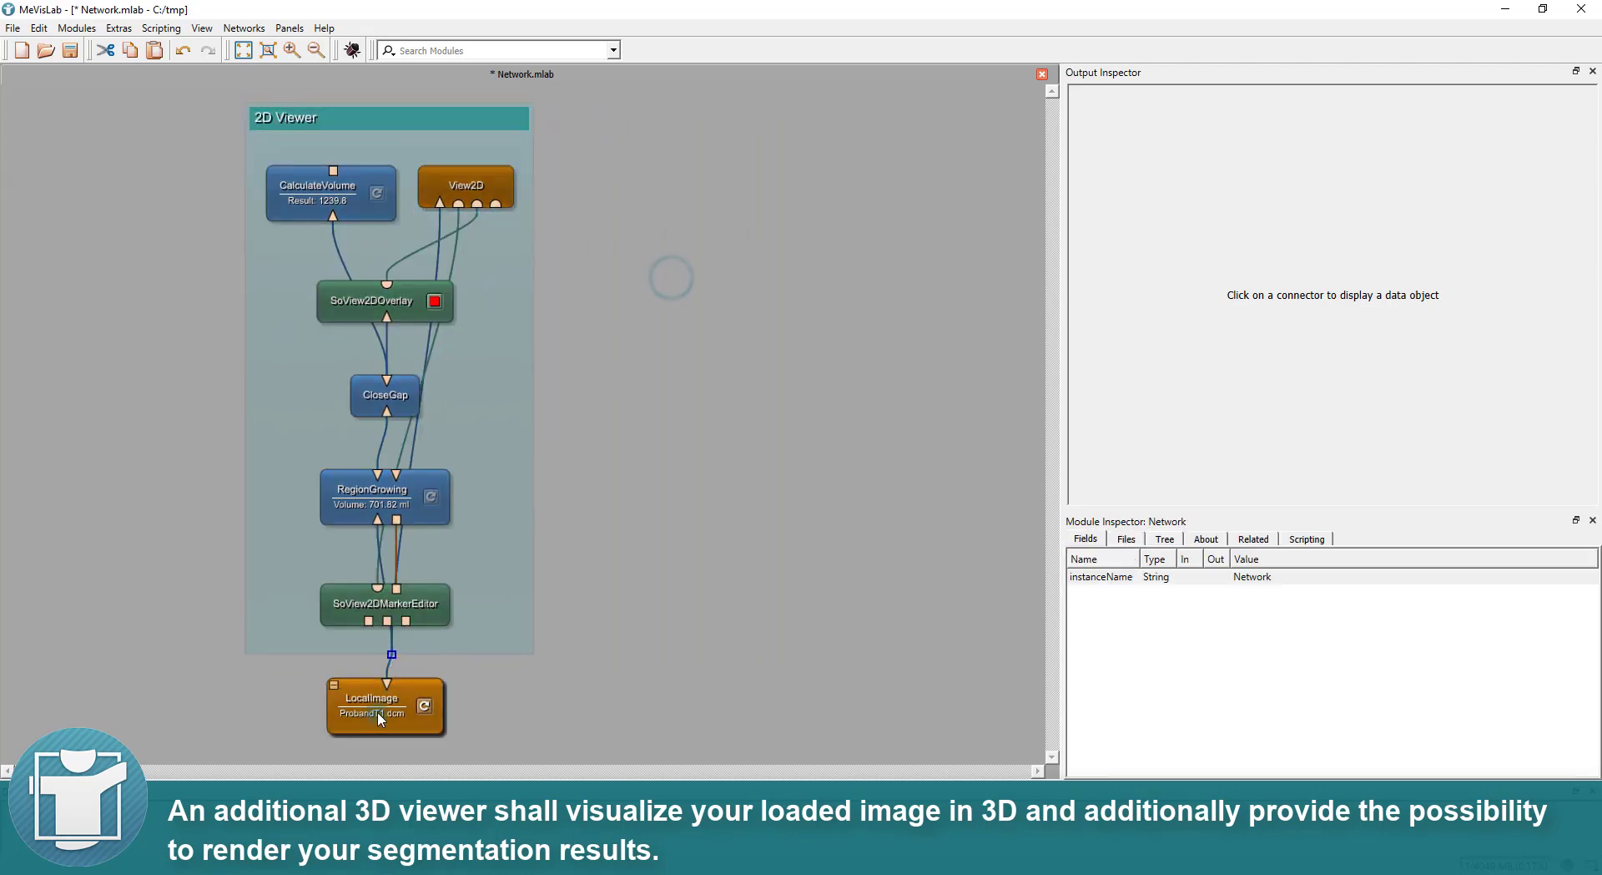
{"action": "left_click_drag", "start_coordinate": [377, 712], "coordinate": [617, 745]}
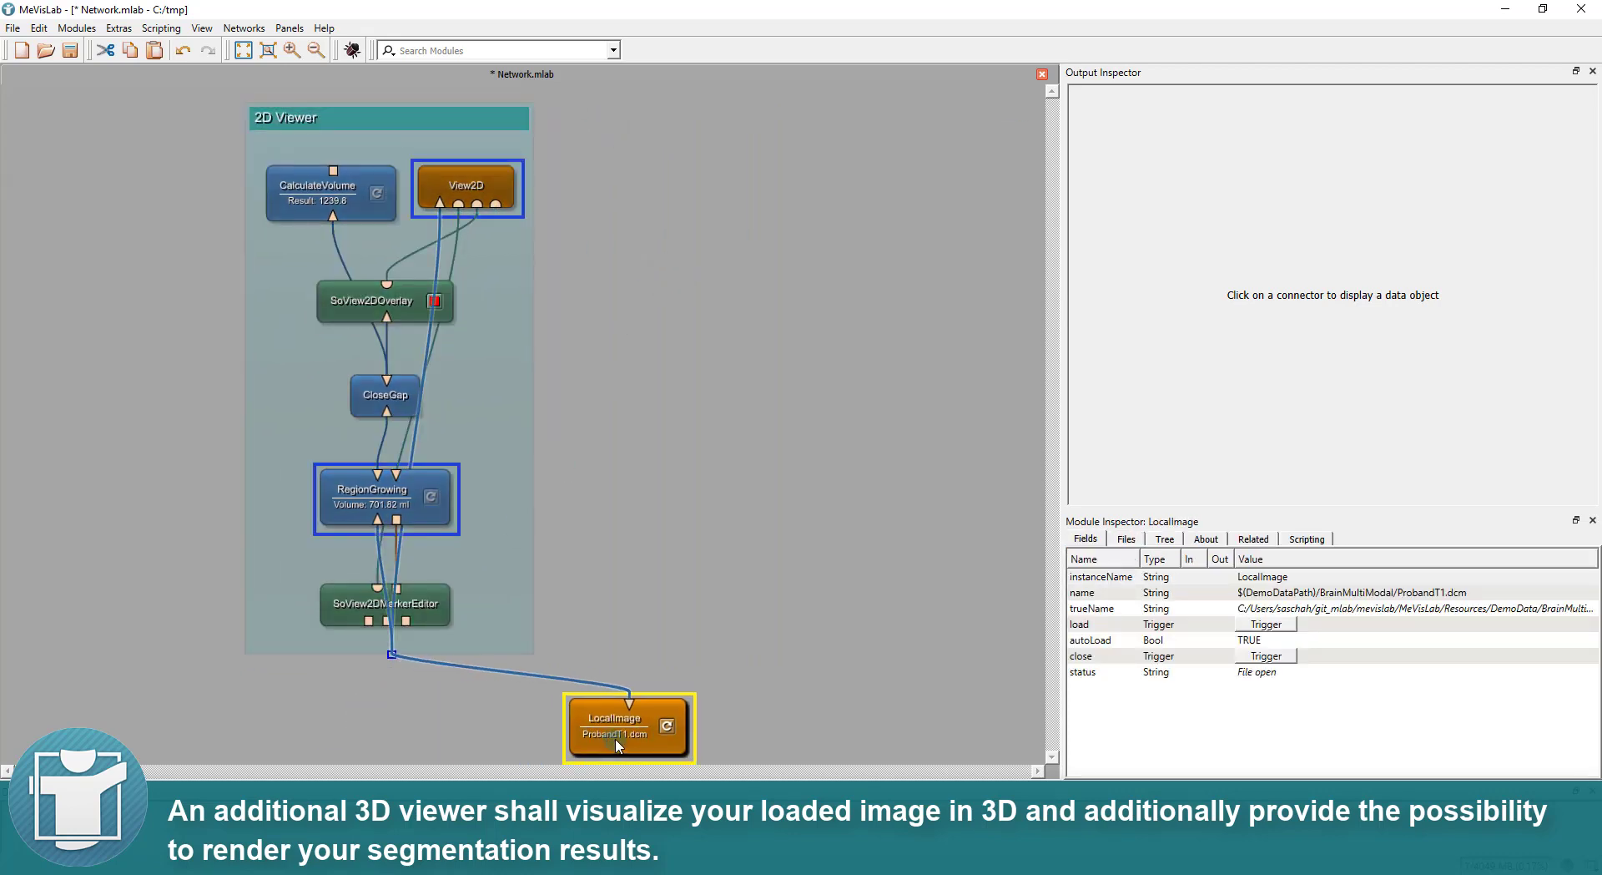
{"action": "left_click", "coordinate": [673, 465]}
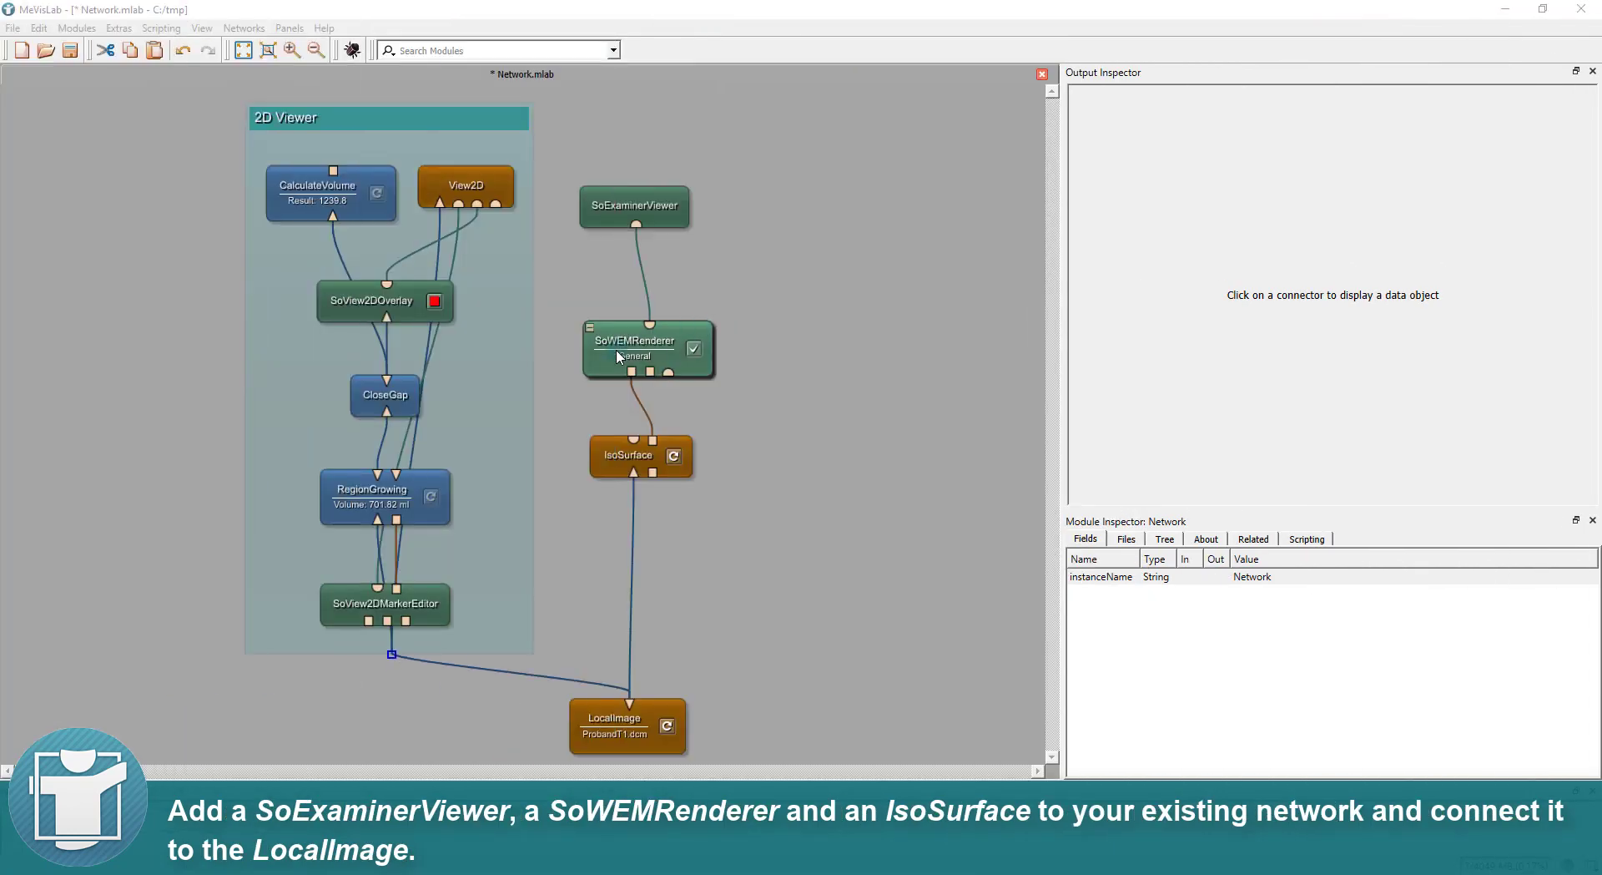
Step: Inspect the SoExaminerViewer and IsoSurface module settings
{"action": "left_click", "coordinate": [655, 345]}
{"action": "left_click", "coordinate": [618, 213]}
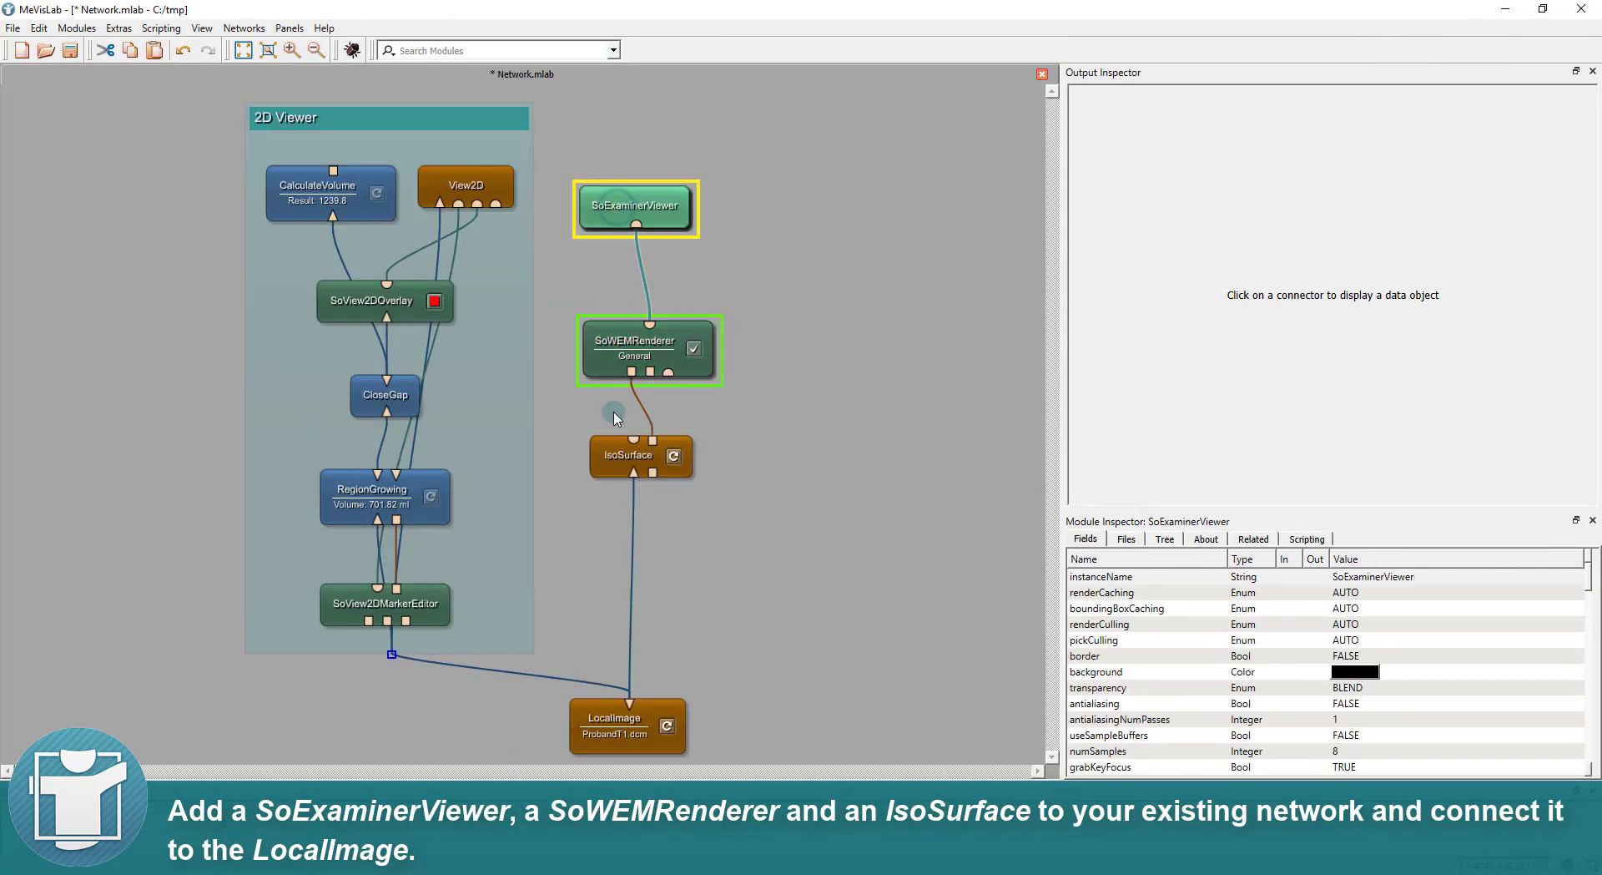
{"action": "left_click", "coordinate": [615, 468]}
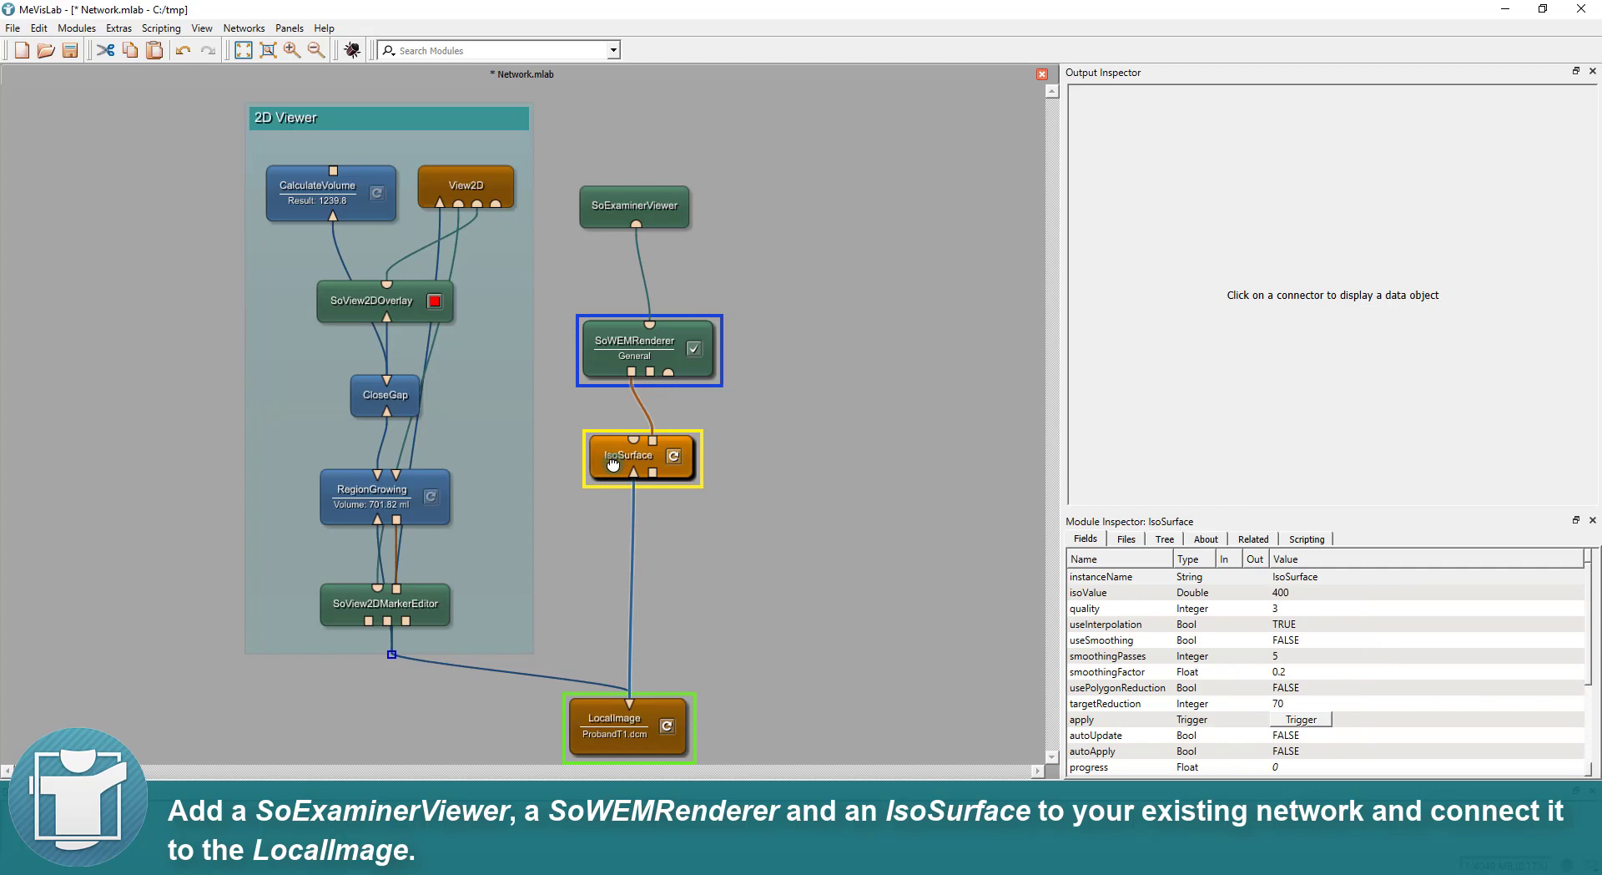
Step: Set IsoSurface to iso value 200, resolution 1, Auto update and Auto apply, then view the head
{"action": "double_click", "coordinate": [615, 469]}
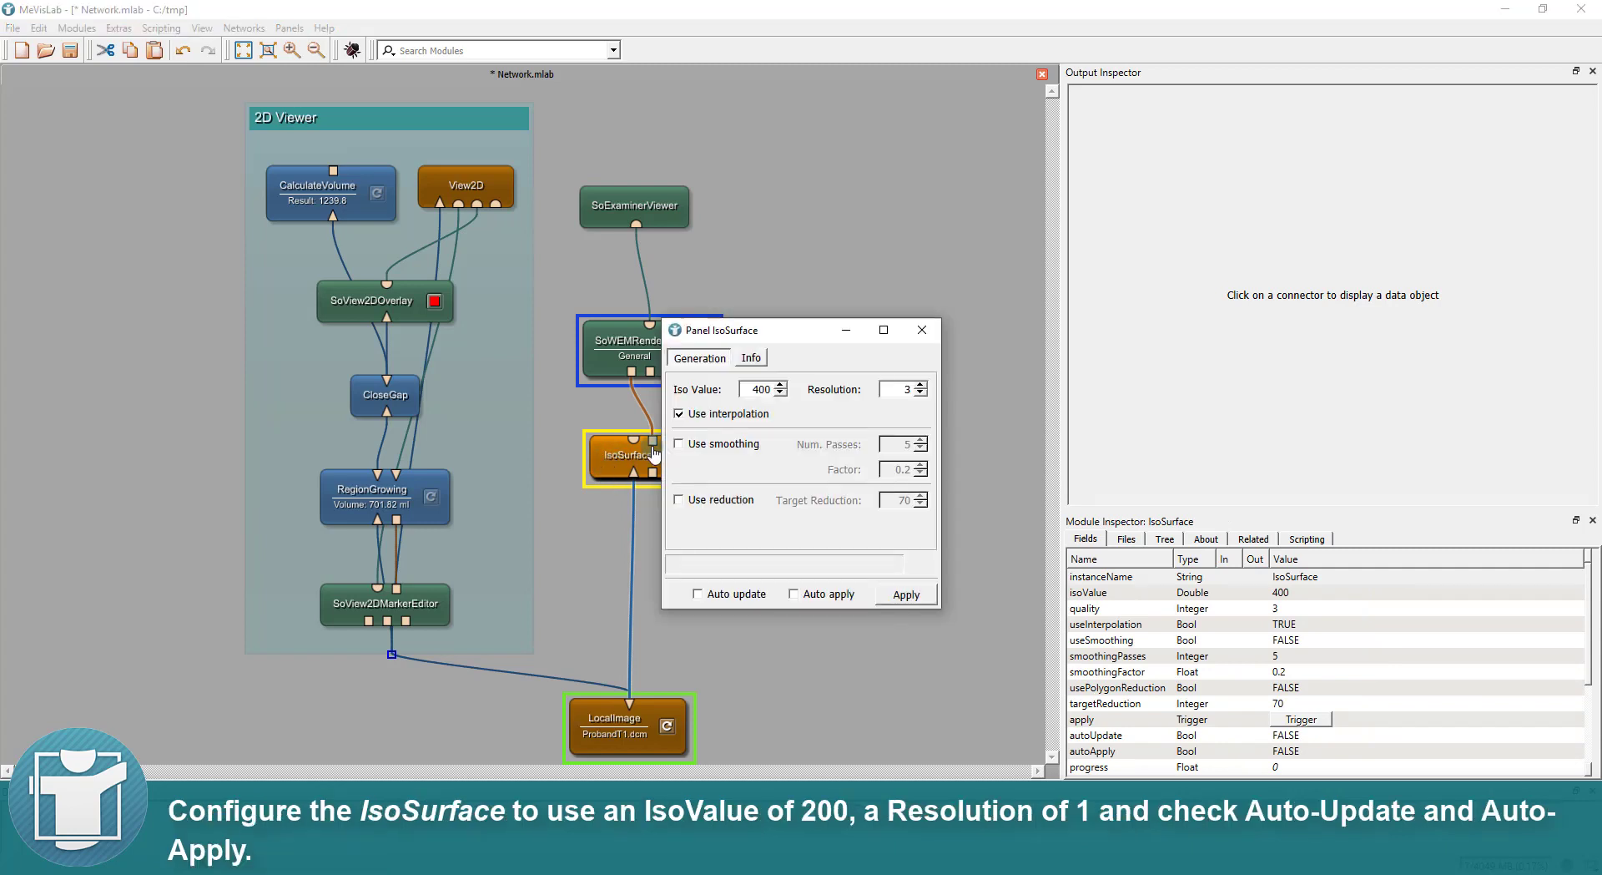
{"action": "left_click_drag", "start_coordinate": [754, 390], "coordinate": [774, 392]}
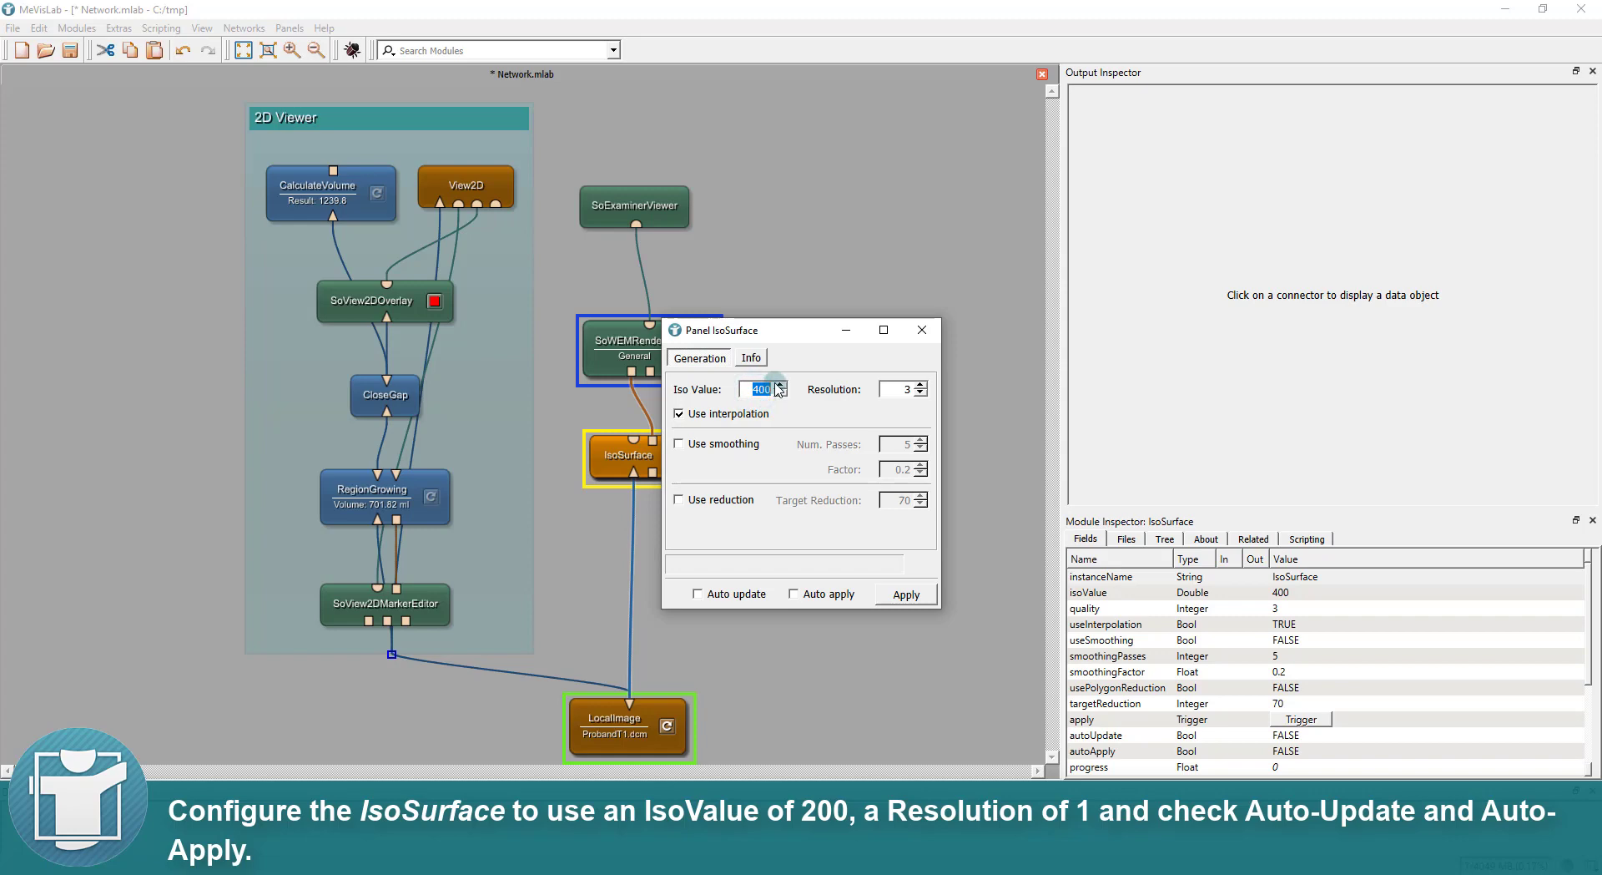
{"action": "left_click", "coordinate": [921, 392]}
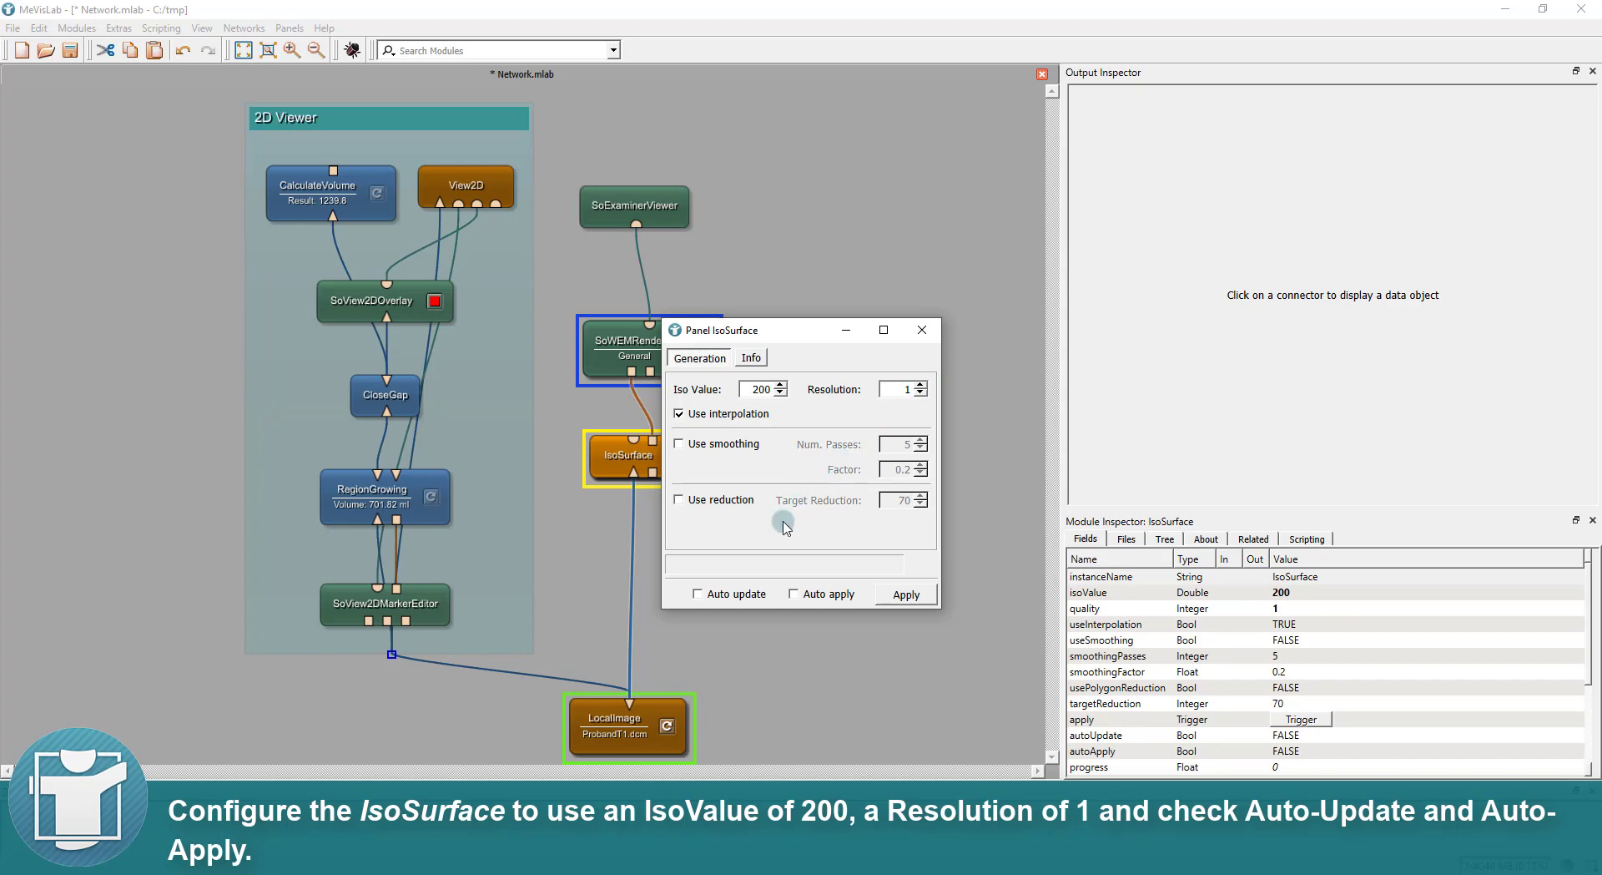
{"action": "left_click", "coordinate": [733, 595]}
{"action": "left_click", "coordinate": [797, 595]}
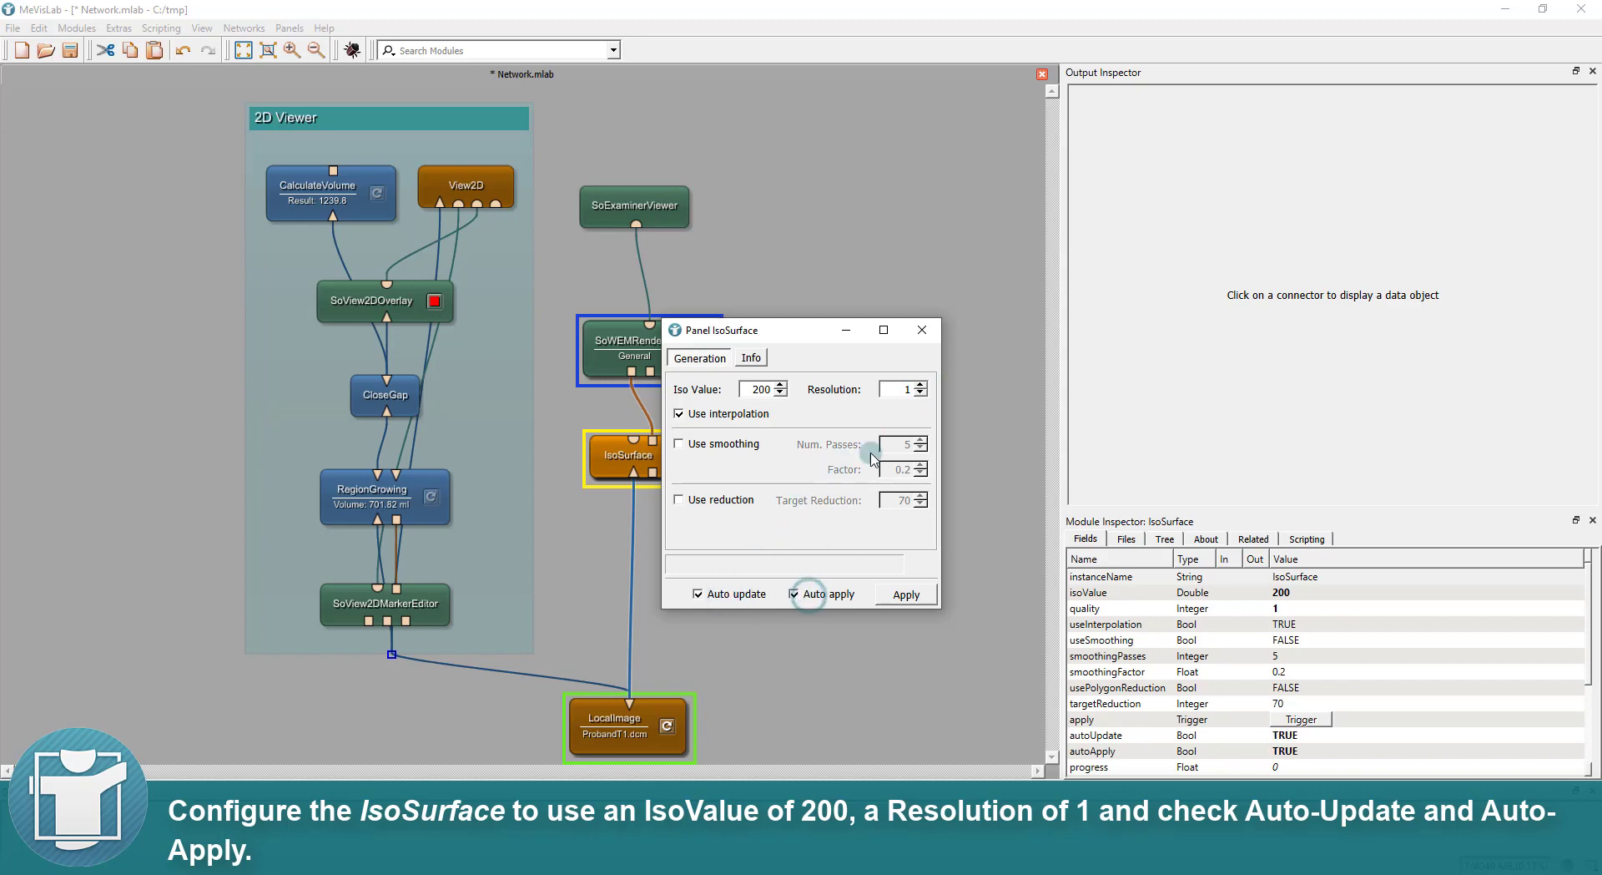
{"action": "left_click", "coordinate": [922, 330]}
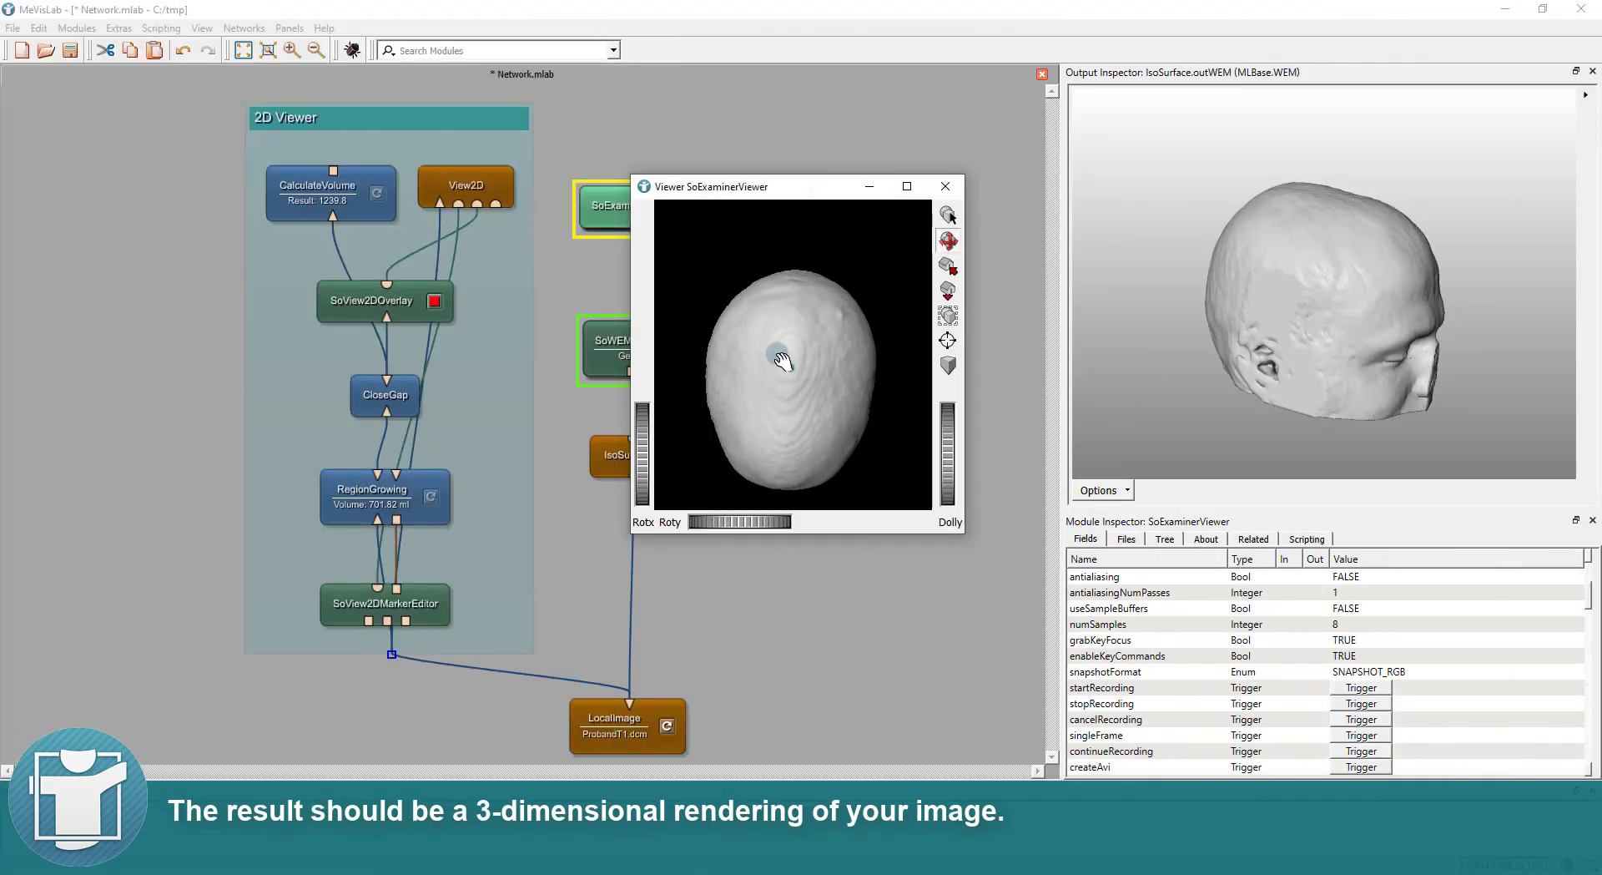
{"action": "left_click_drag", "start_coordinate": [779, 339], "coordinate": [738, 380]}
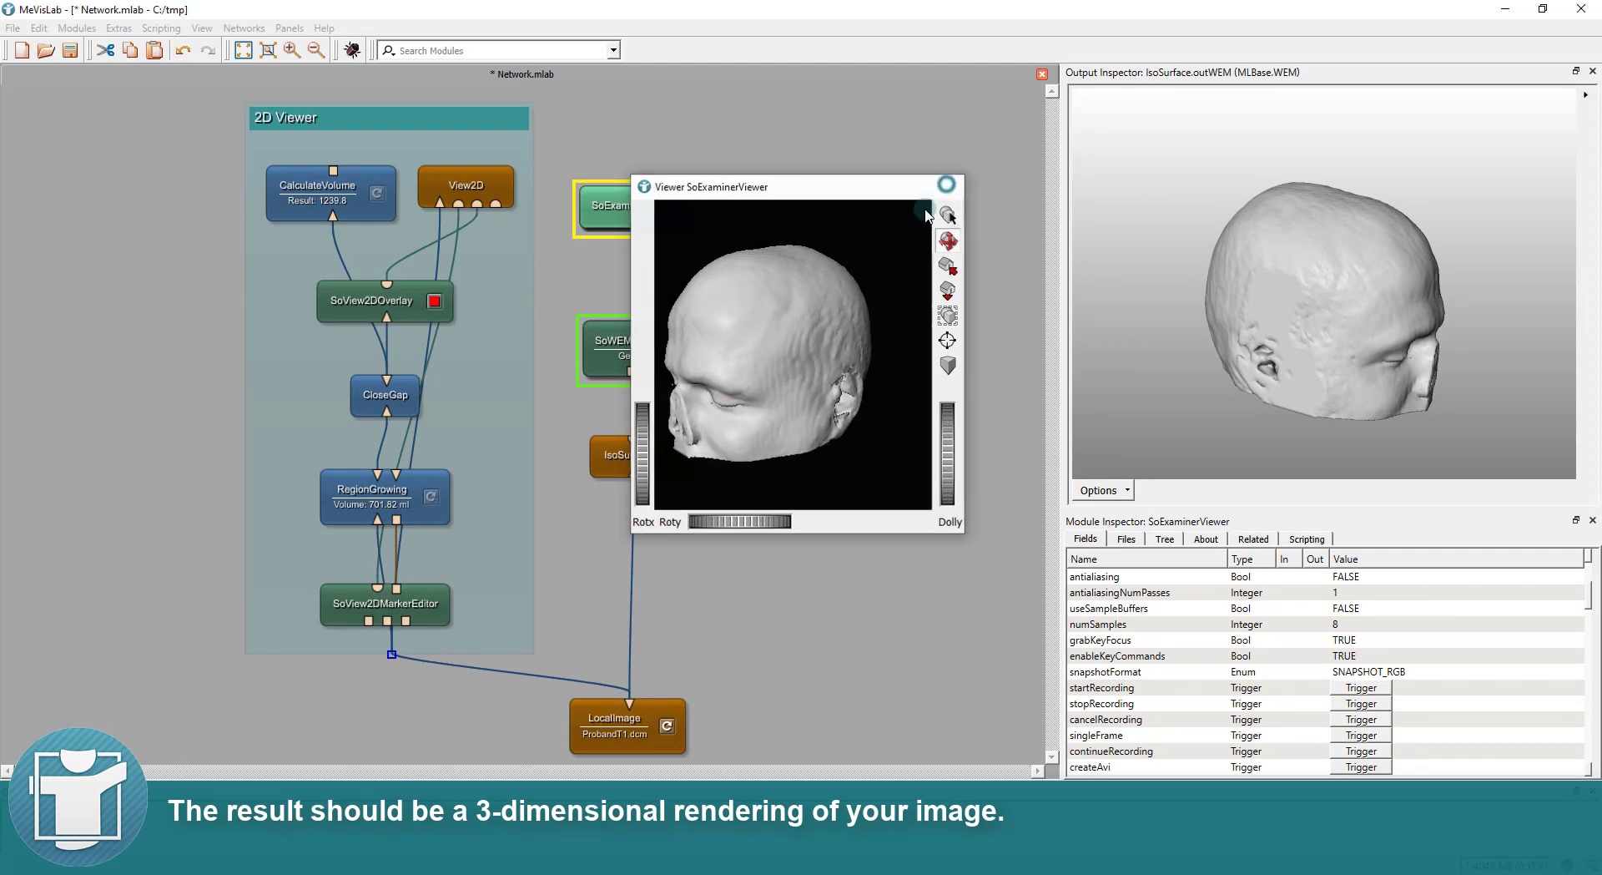
Step: Close the 3D view and rename IsoSurface to IsoSurfaceImage
{"action": "left_click", "coordinate": [946, 186]}
{"action": "left_click", "coordinate": [605, 458]}
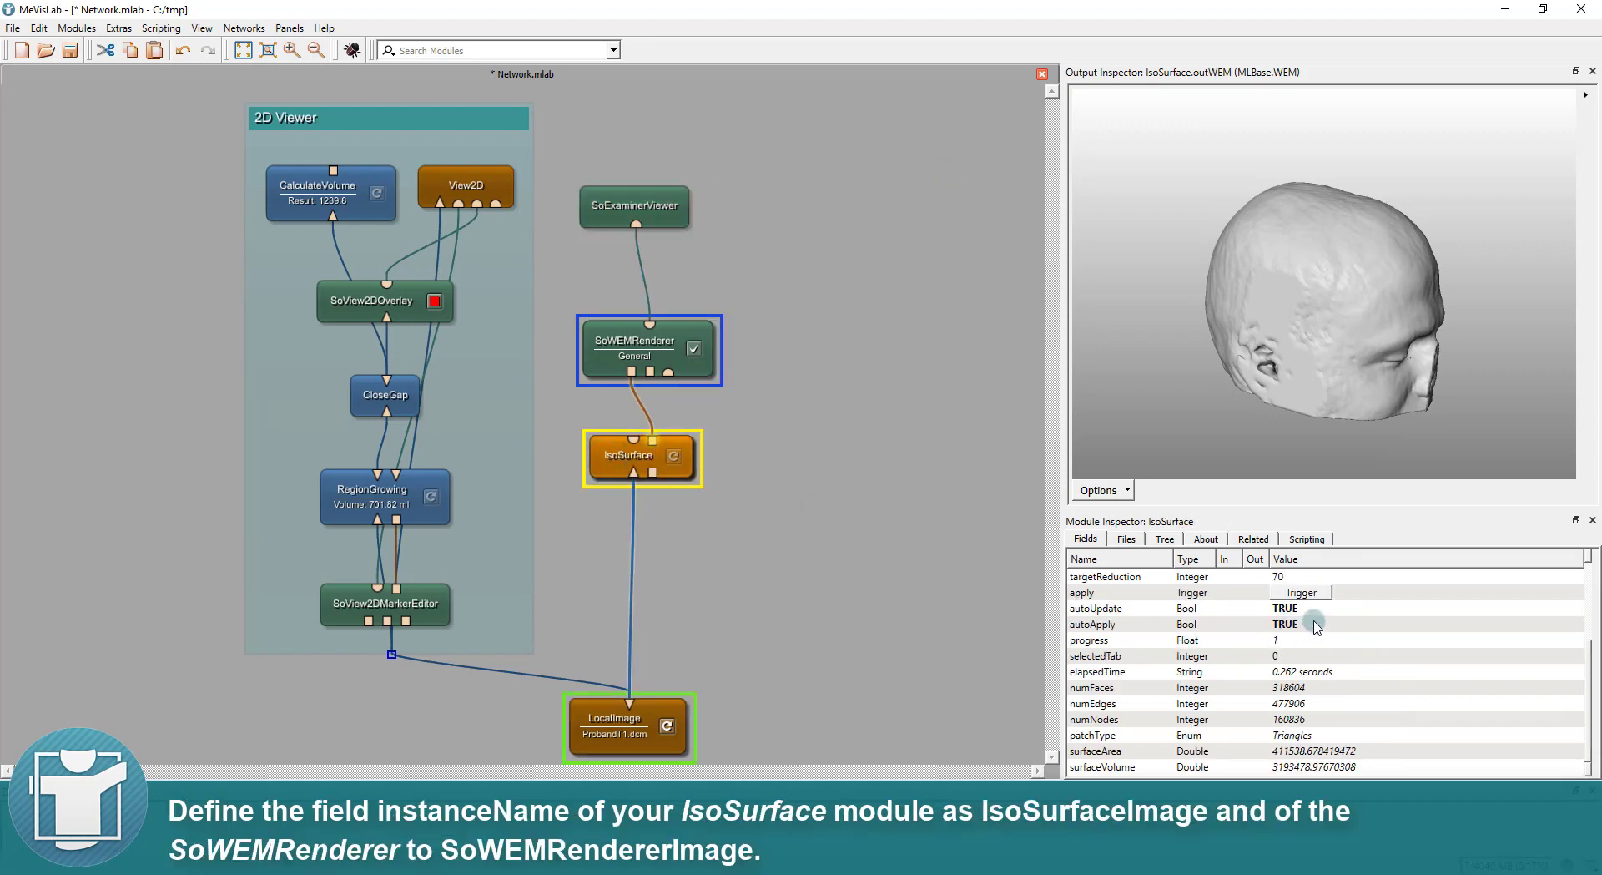
{"action": "scroll", "coordinate": [1317, 628], "scroll_direction": "up", "scroll_amount": 3}
{"action": "double_click", "coordinate": [1327, 580]}
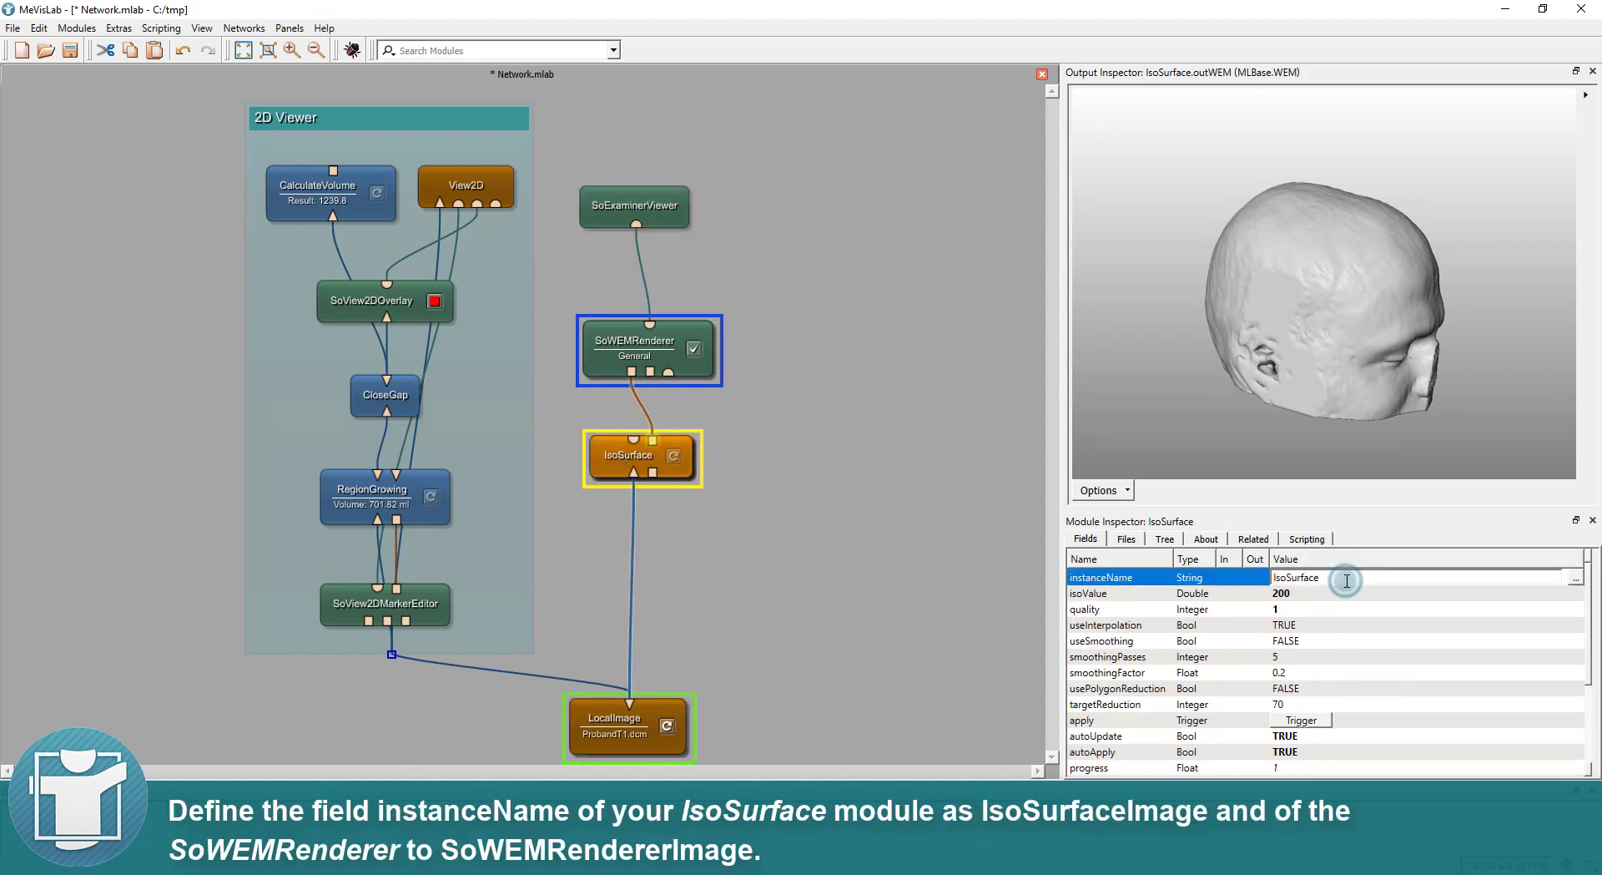
{"action": "key", "text": "Tab"}
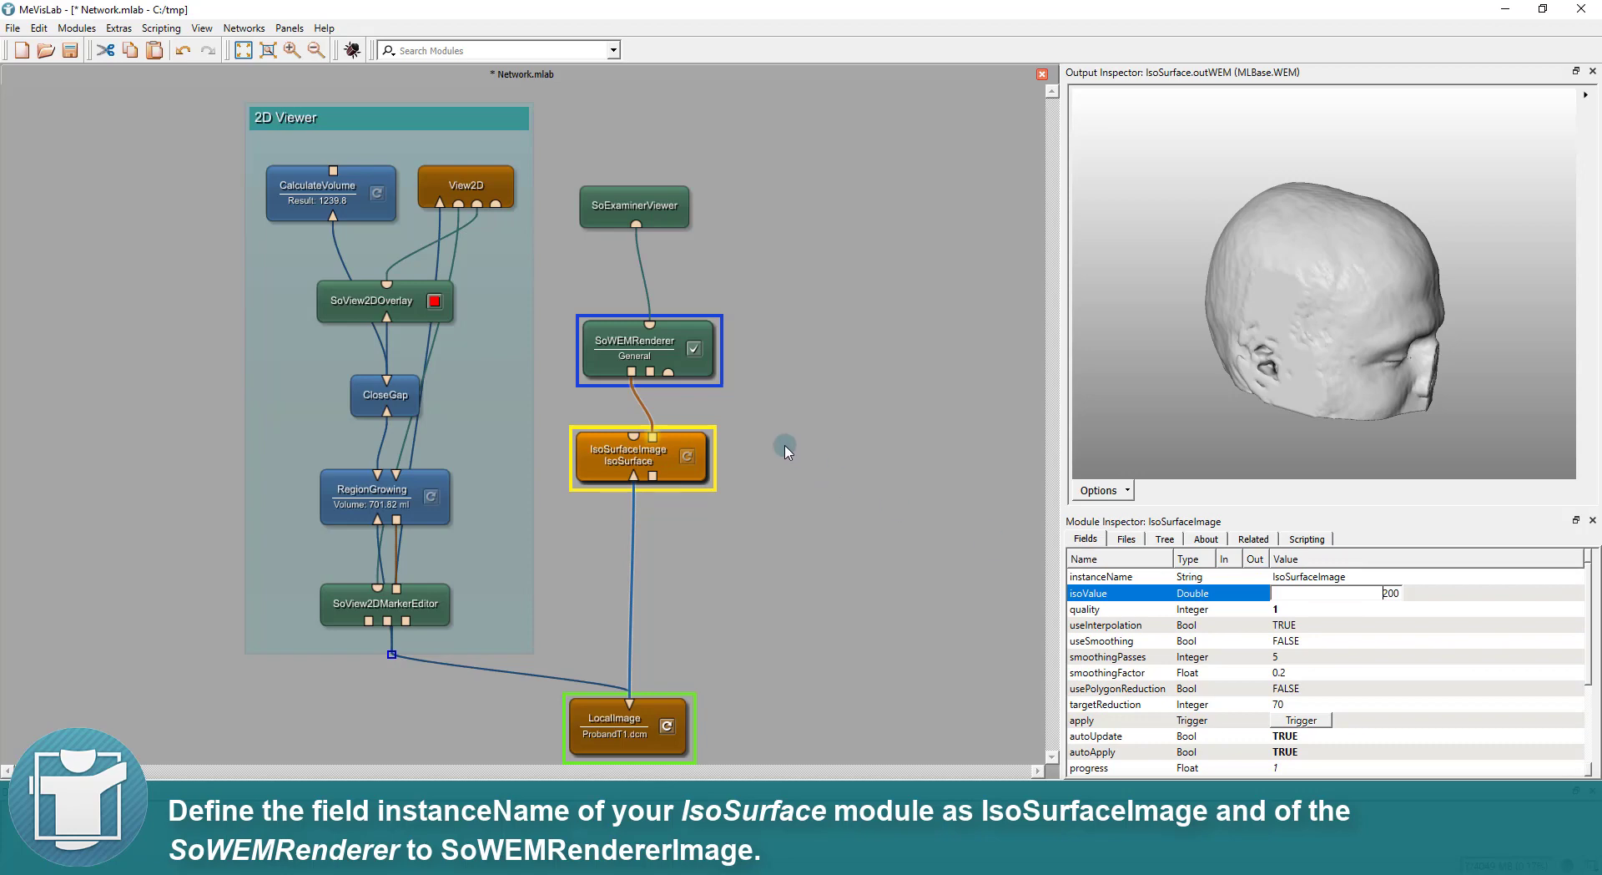
Step: Rename SoWEMRenderer to SoWEMRendererImage
{"action": "left_click", "coordinate": [620, 364]}
{"action": "double_click", "coordinate": [1416, 577]}
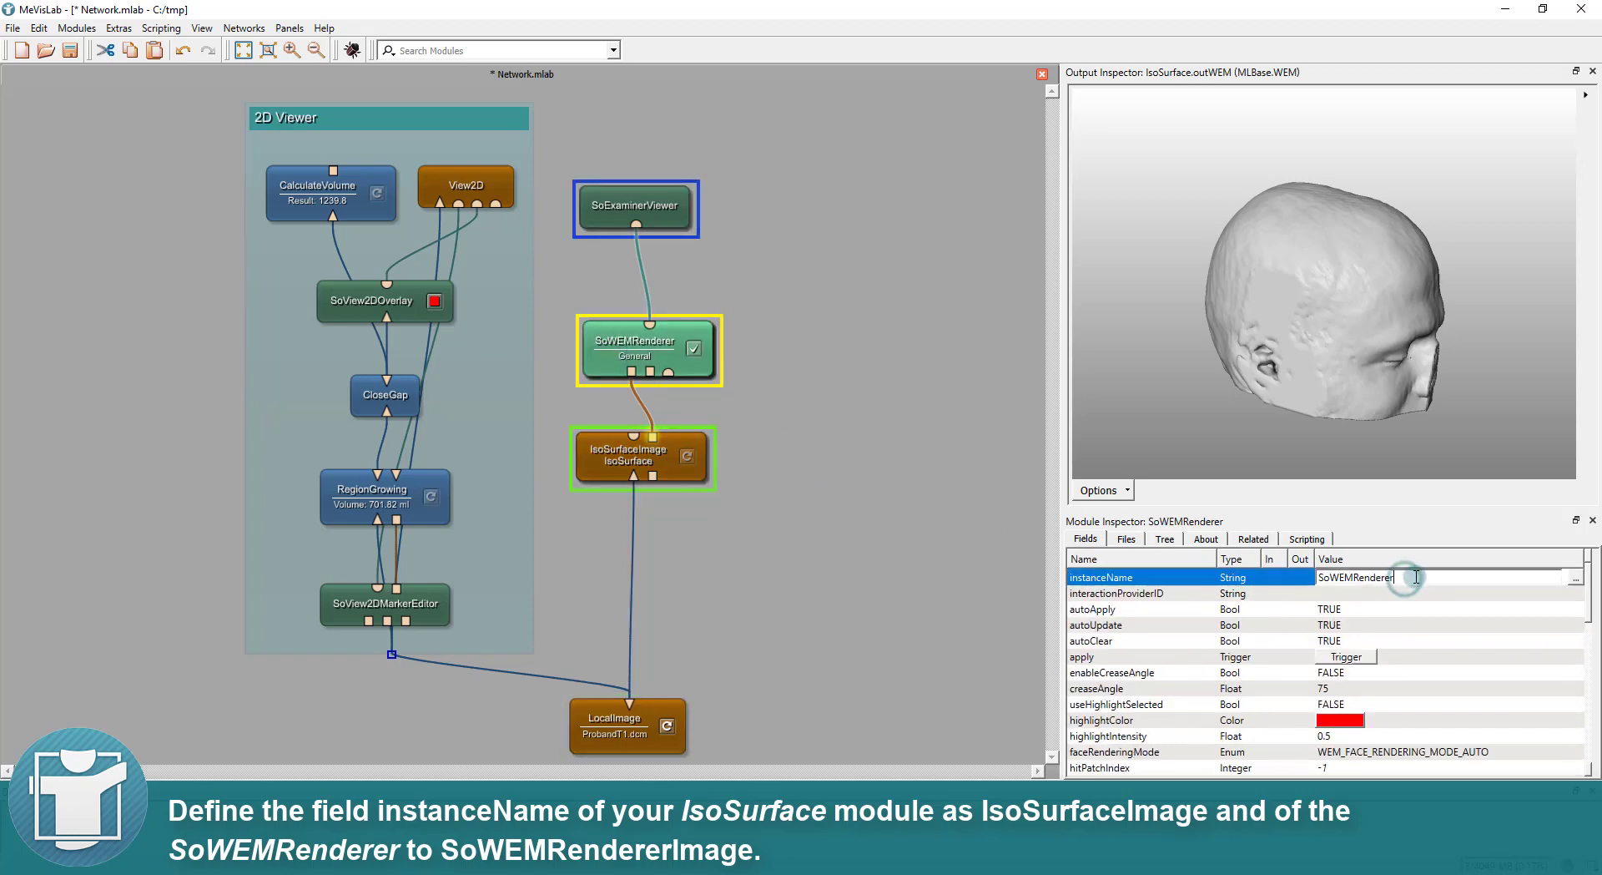
{"action": "key", "text": "Return"}
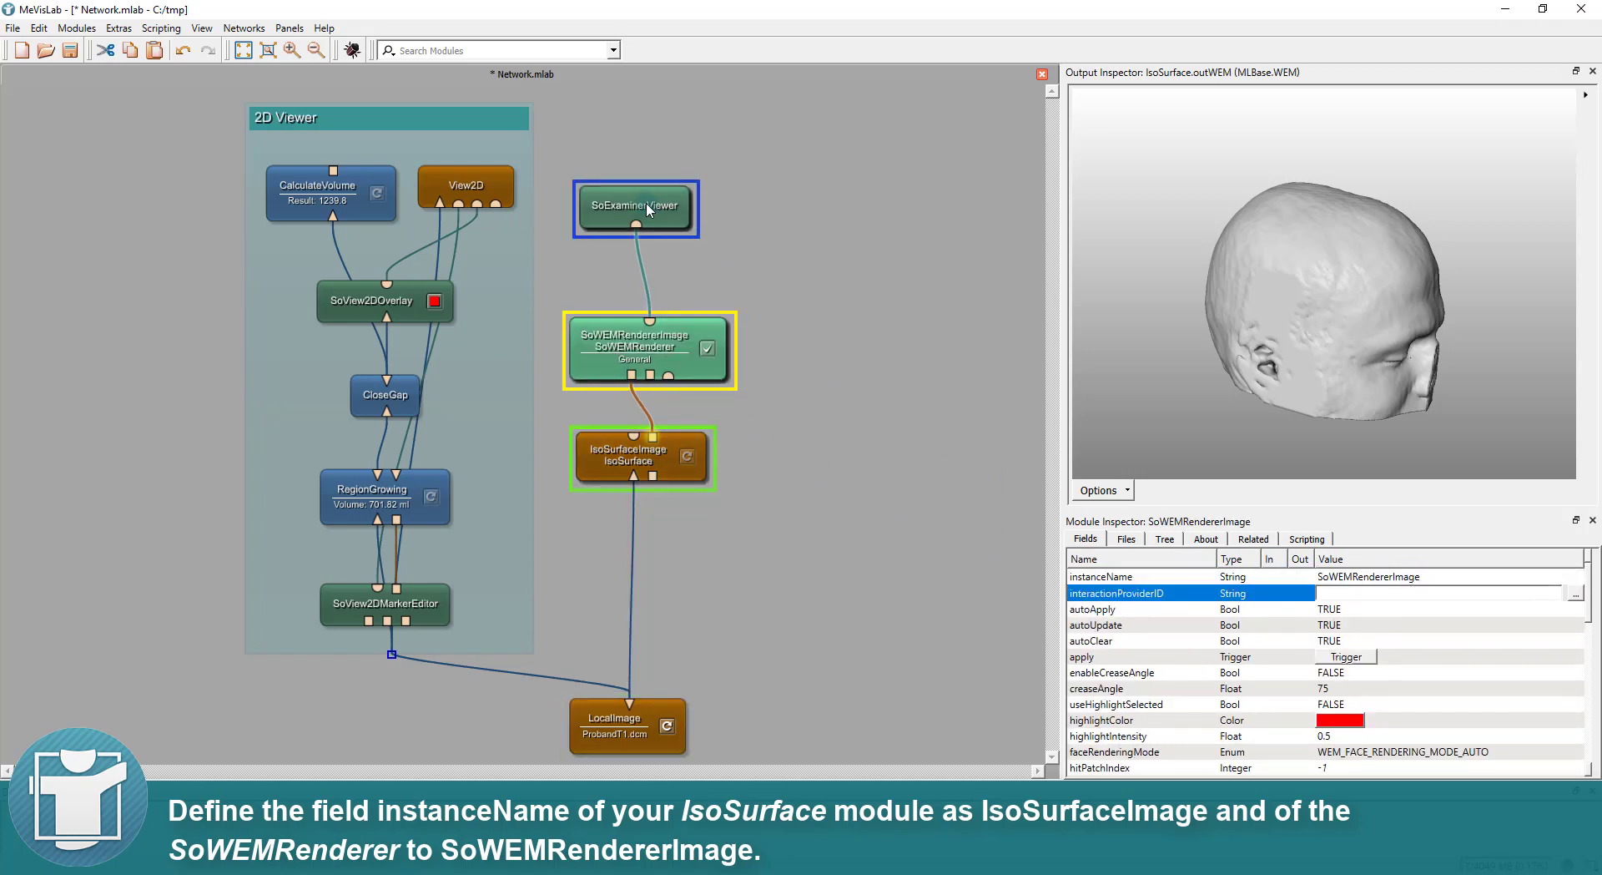
Step: Rename the new IsoSurface1 module to IsoSurfaceSegmentation
{"action": "left_click", "coordinate": [643, 207]}
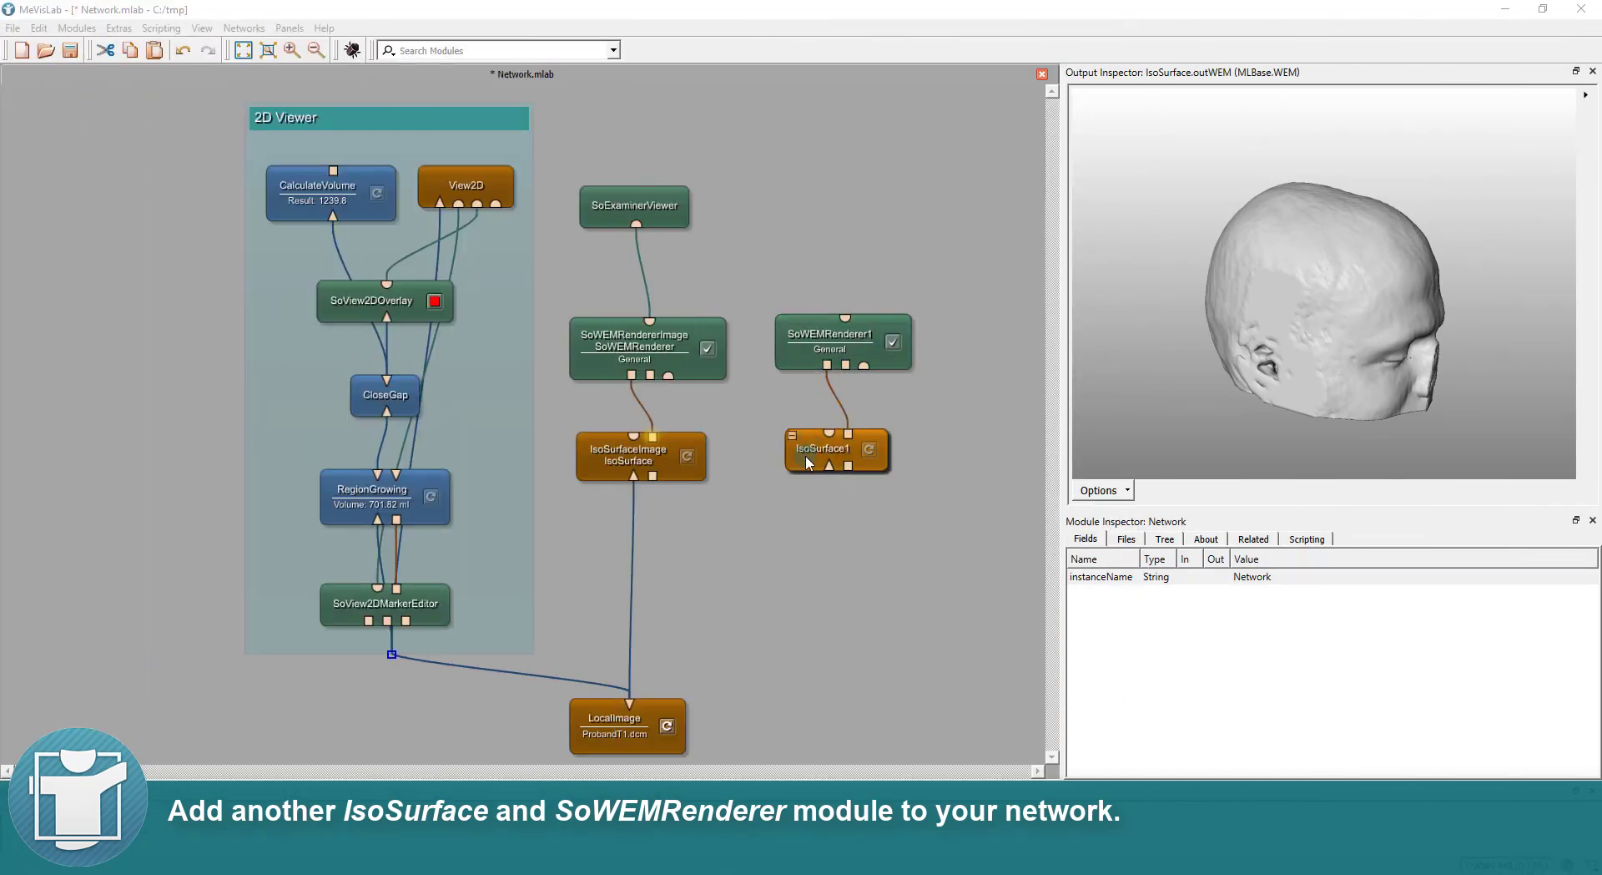
{"action": "left_click", "coordinate": [835, 448]}
{"action": "double_click", "coordinate": [1289, 577]}
{"action": "key", "text": "BackSpace"}
{"action": "type", "text": "Segmentation"}
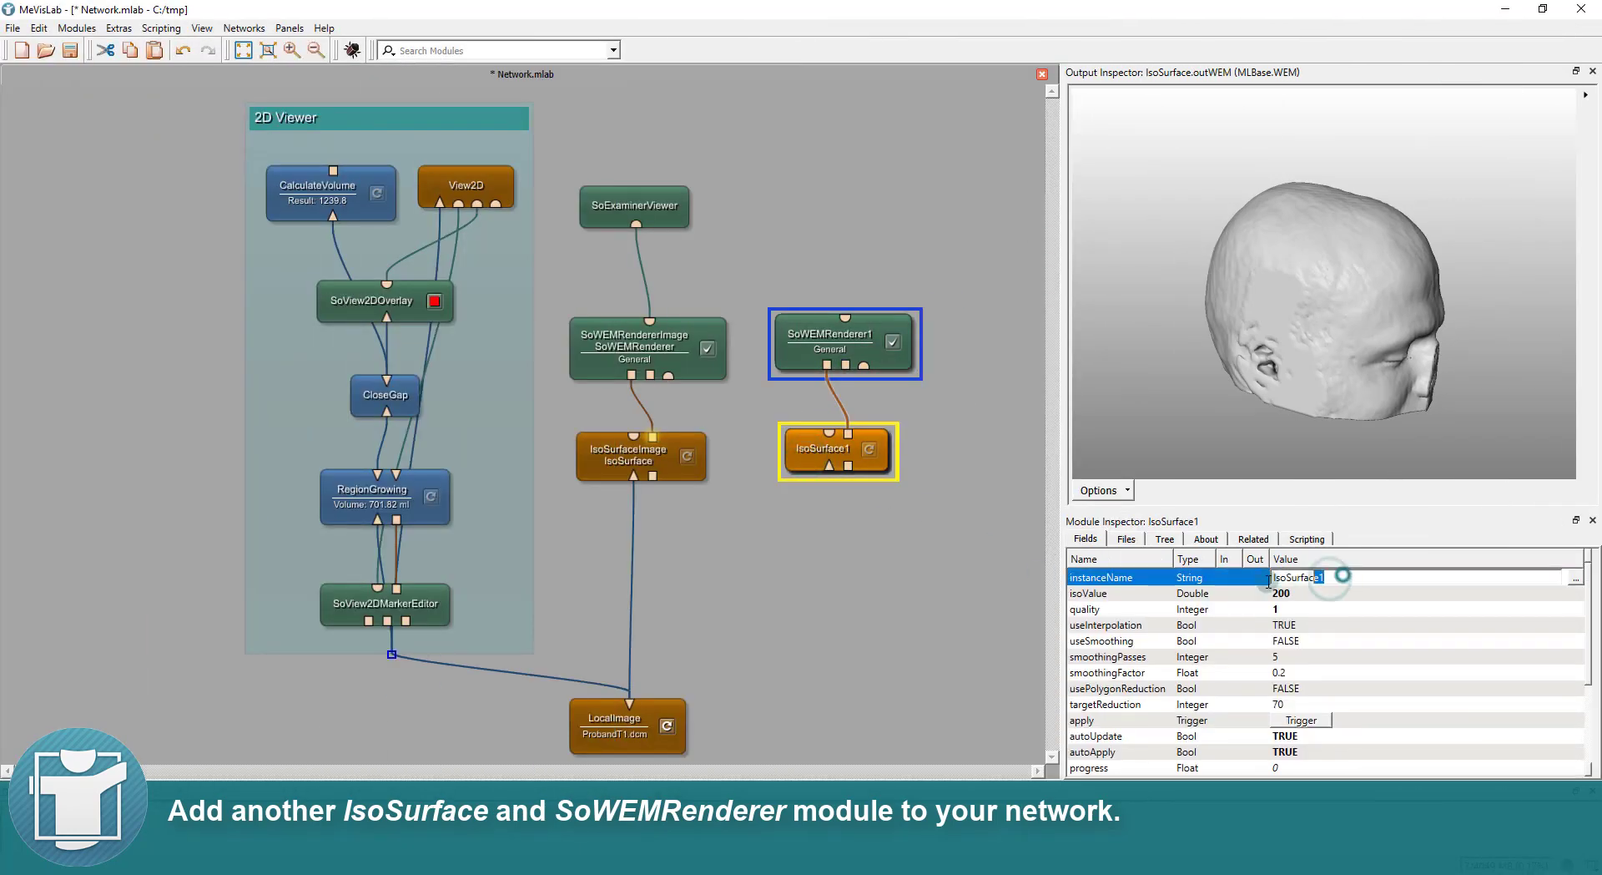
{"action": "left_click", "coordinate": [949, 584]}
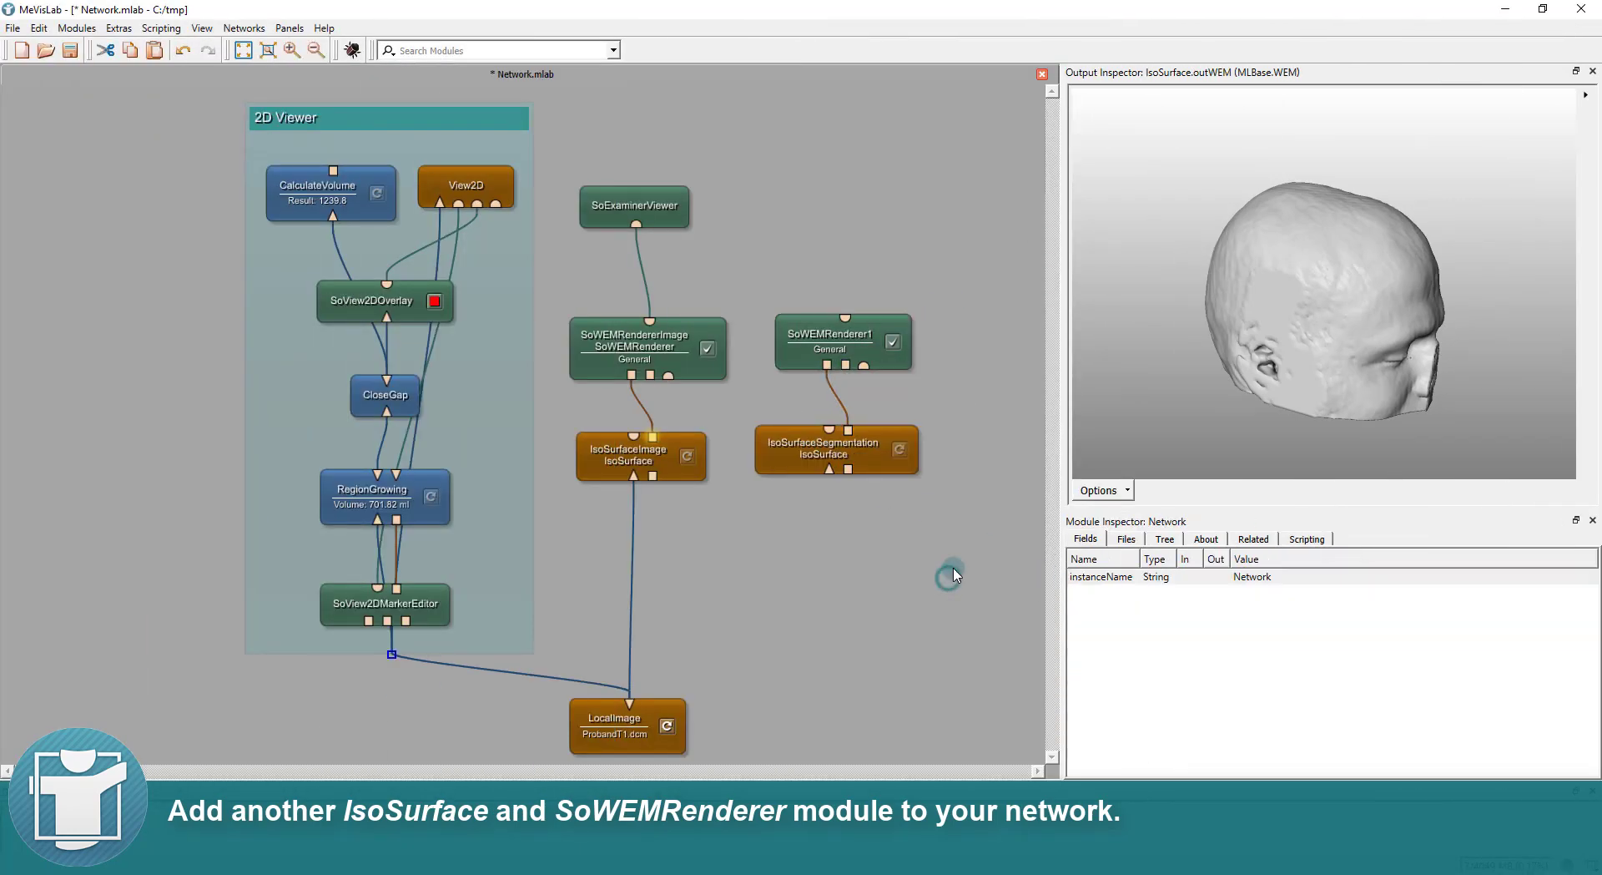
Step: Set IsoSurfaceSegmentation's iso value to 420, connect it to CloseGap, and preview the brain surface
{"action": "double_click", "coordinate": [806, 456]}
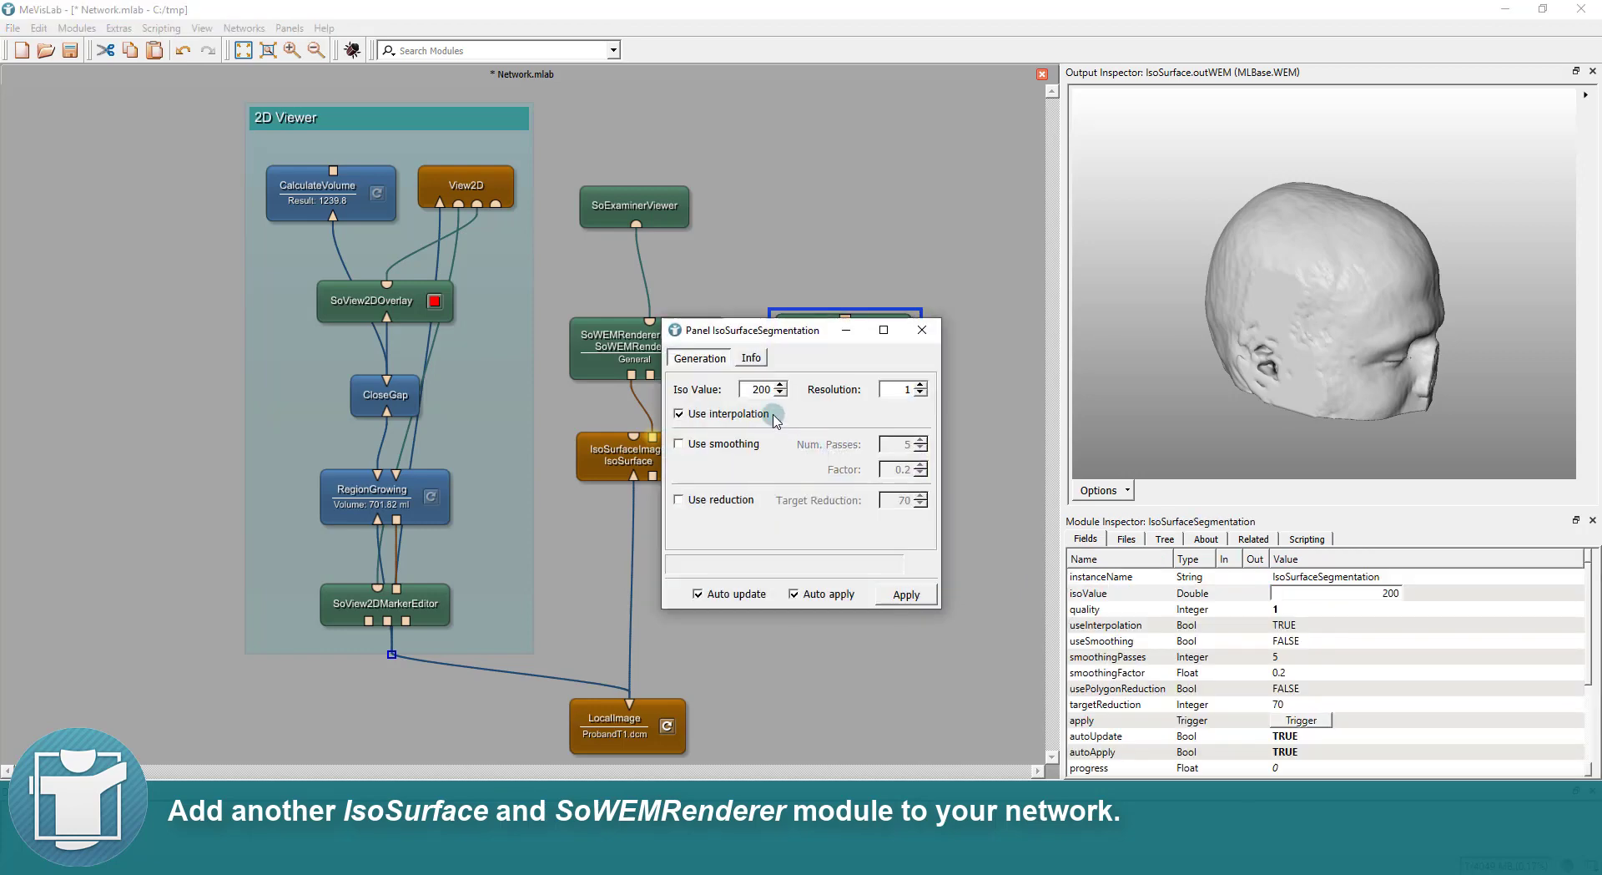
{"action": "type", "text": "4"}
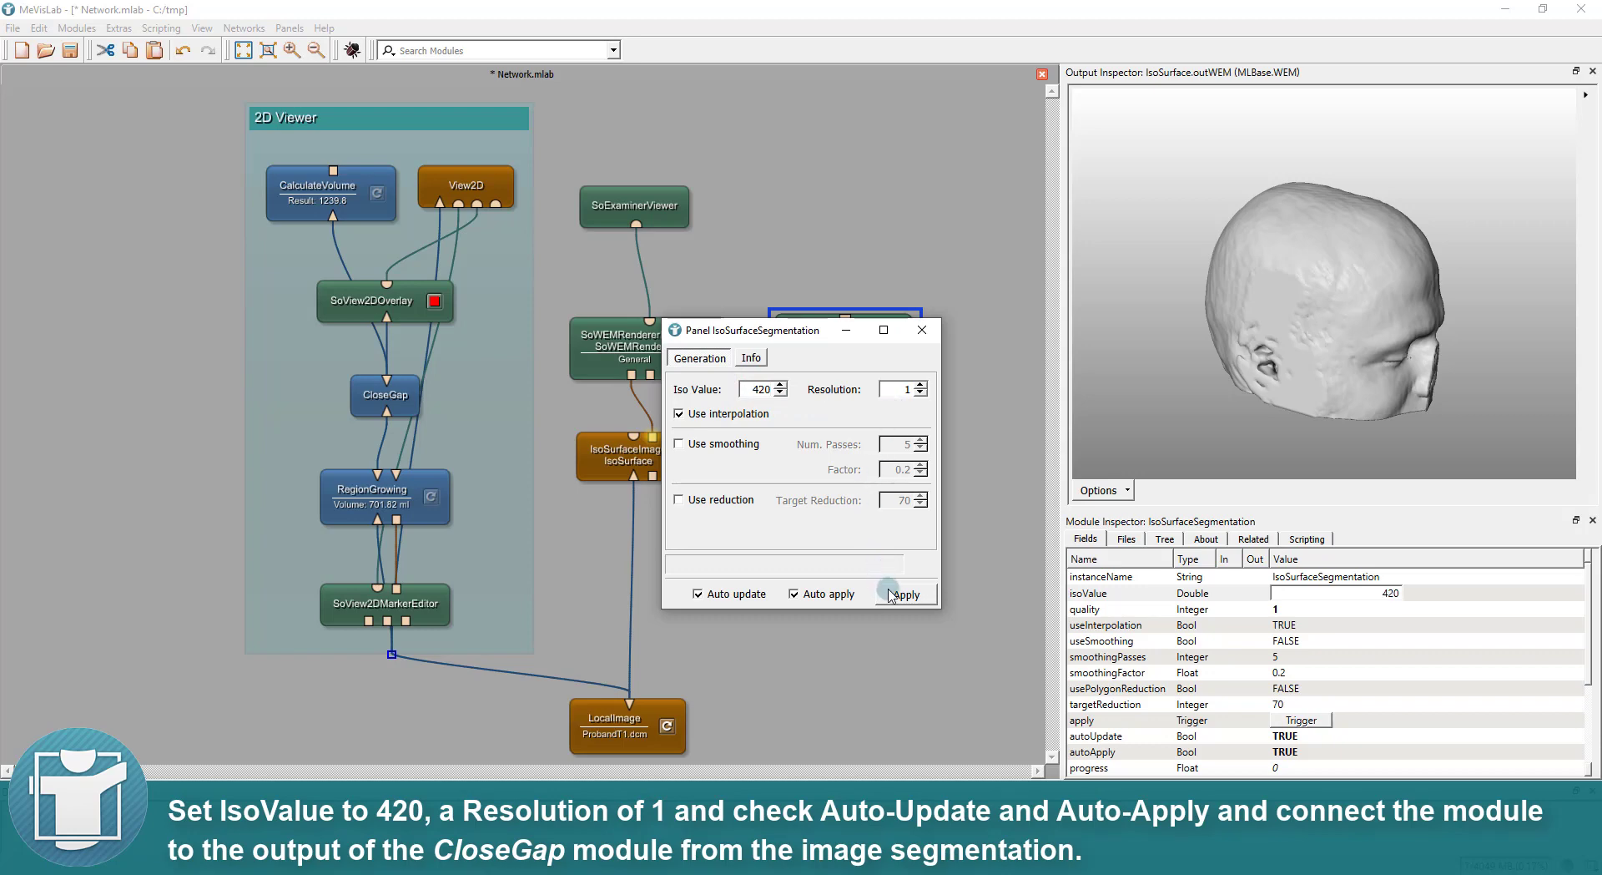
{"action": "left_click", "coordinate": [922, 329]}
{"action": "left_click_drag", "start_coordinate": [828, 478], "coordinate": [393, 389]}
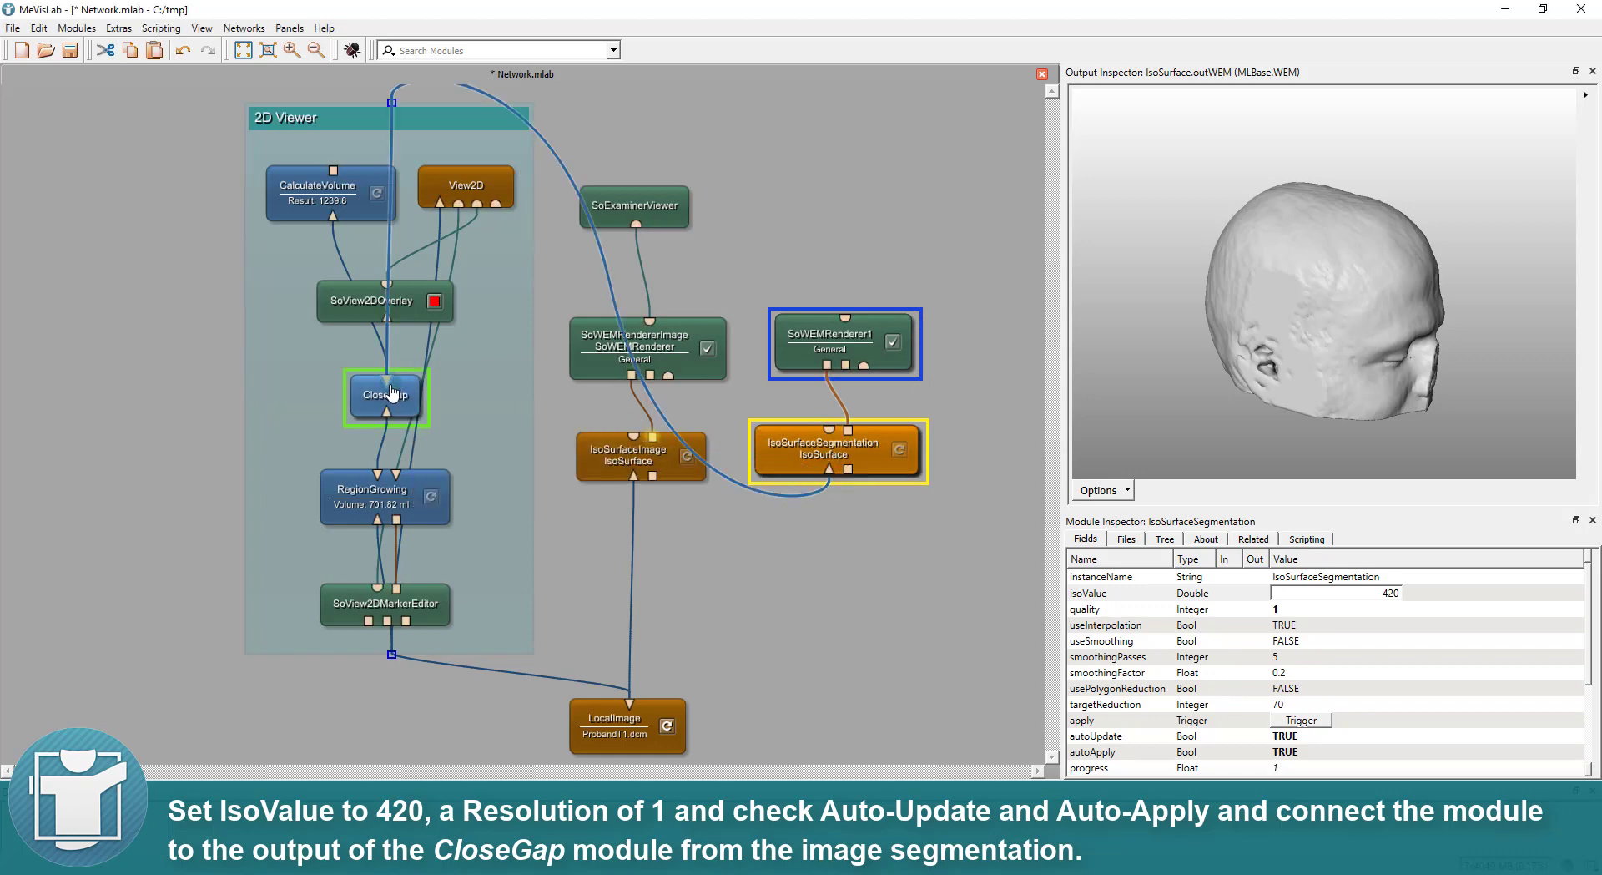
{"action": "left_click", "coordinate": [846, 320]}
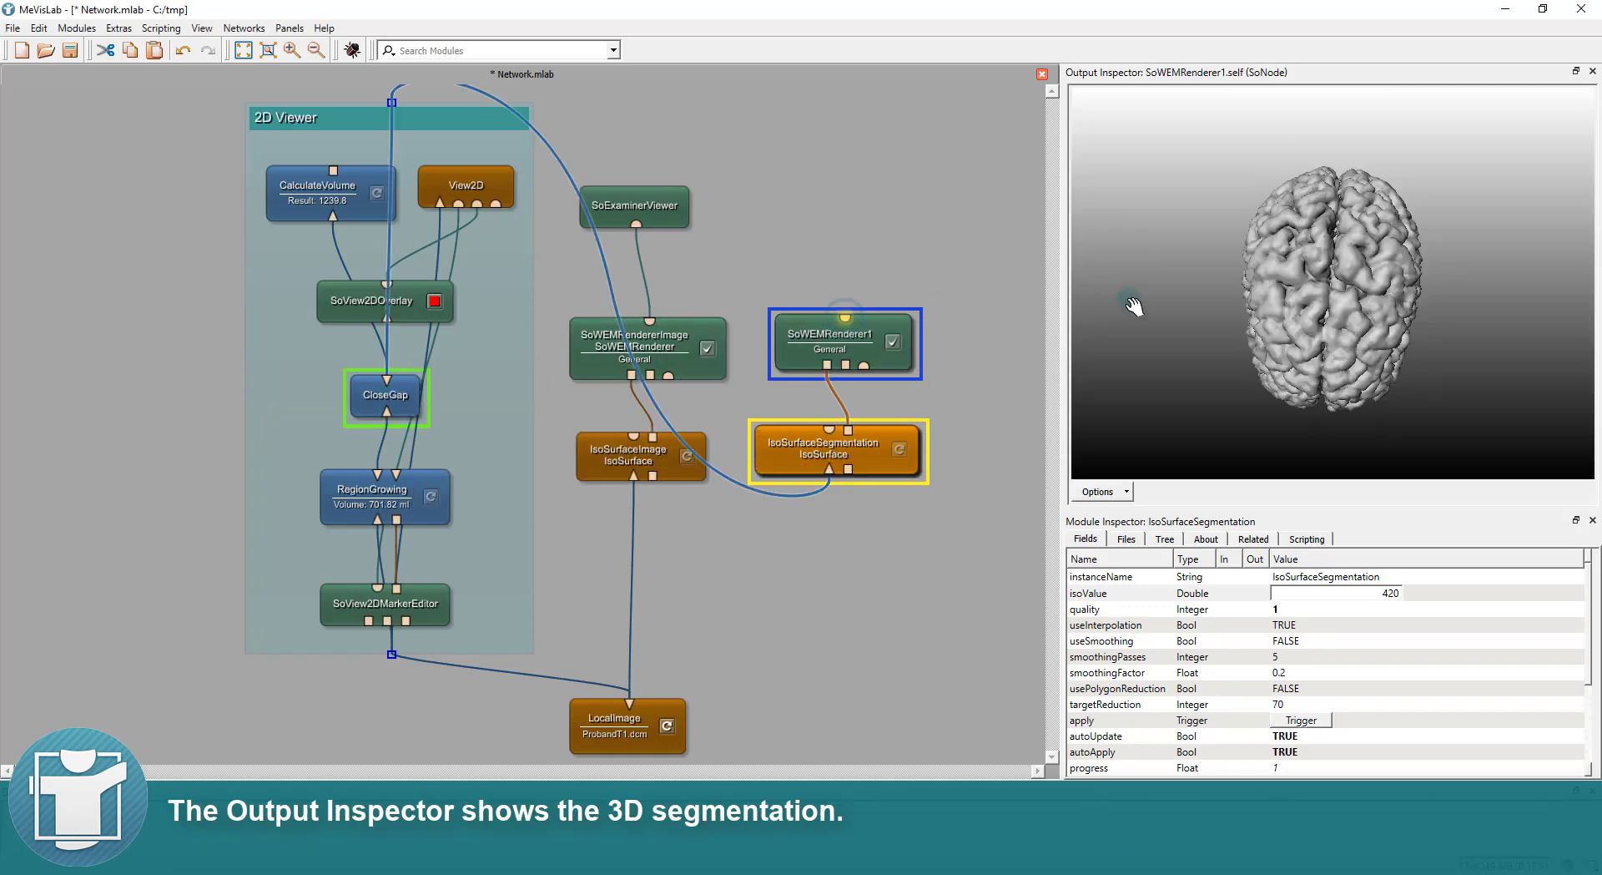
{"action": "left_click_drag", "start_coordinate": [1369, 381], "coordinate": [1177, 201]}
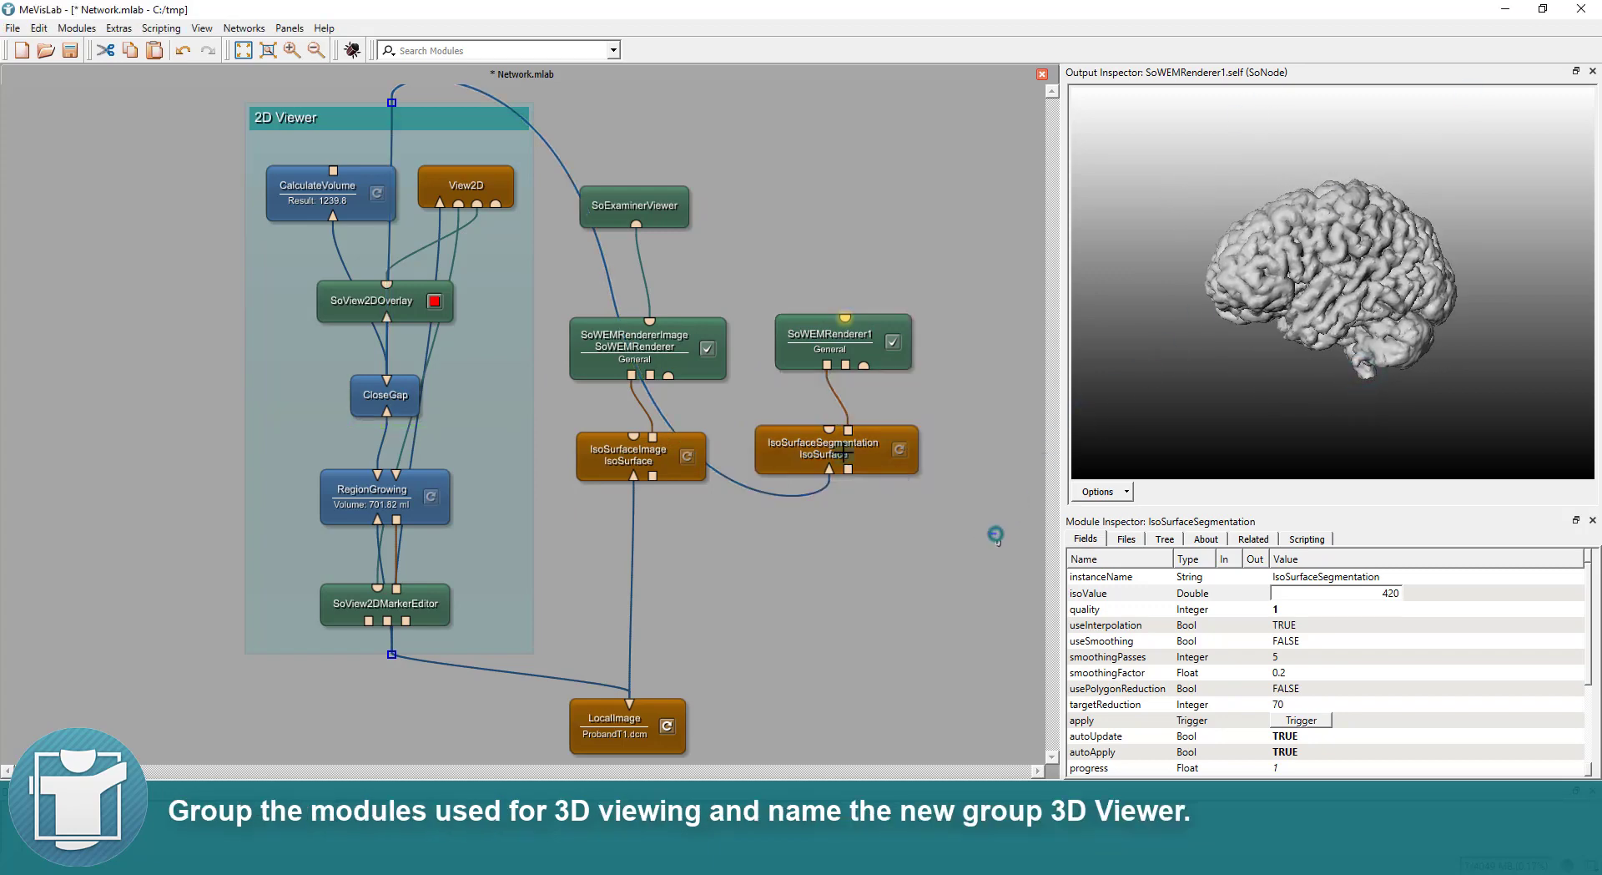
Step: Group the five 3D viewing modules into a new group named '3D Viewer'
{"action": "left_click_drag", "start_coordinate": [998, 536], "coordinate": [576, 185]}
{"action": "right_click", "coordinate": [607, 208]}
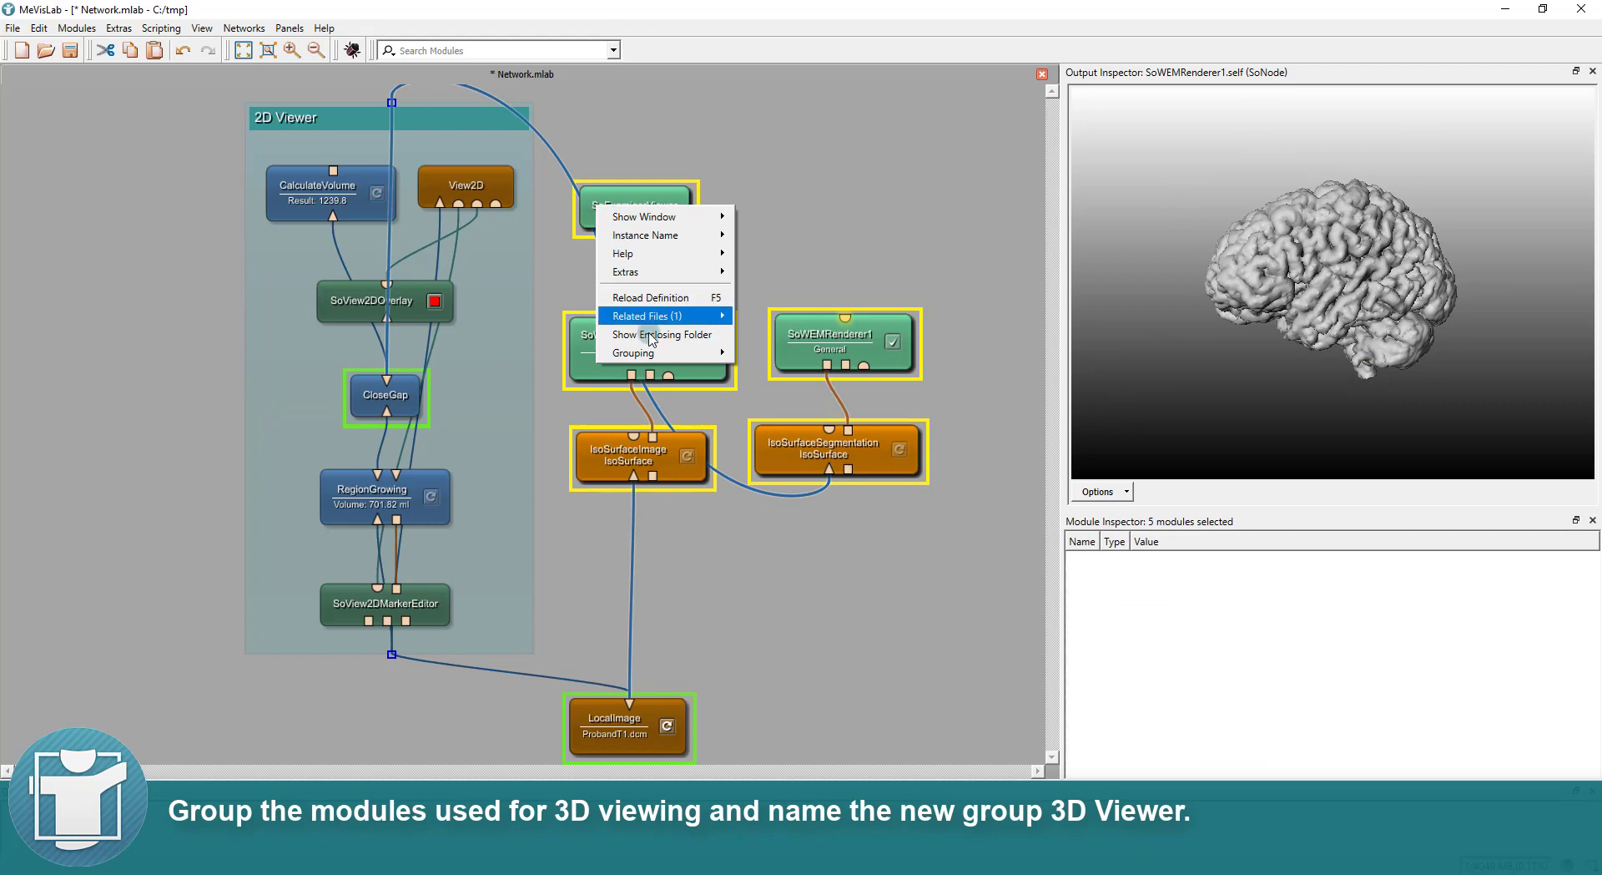
{"action": "mouse_move", "coordinate": [654, 351]}
{"action": "left_click", "coordinate": [752, 352]}
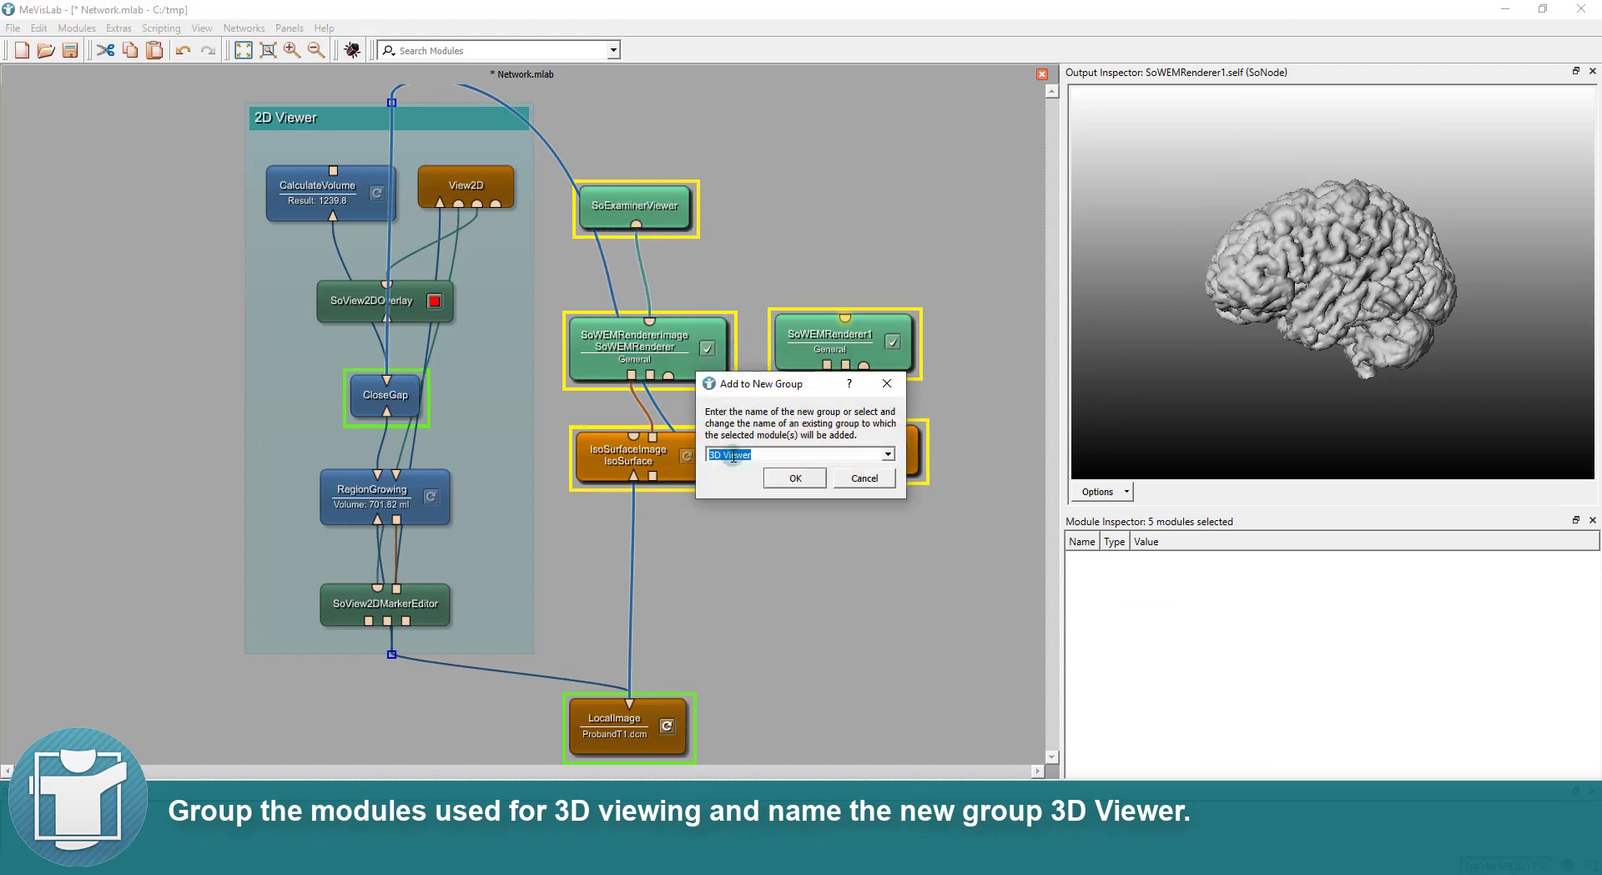
{"action": "left_click", "coordinate": [791, 477]}
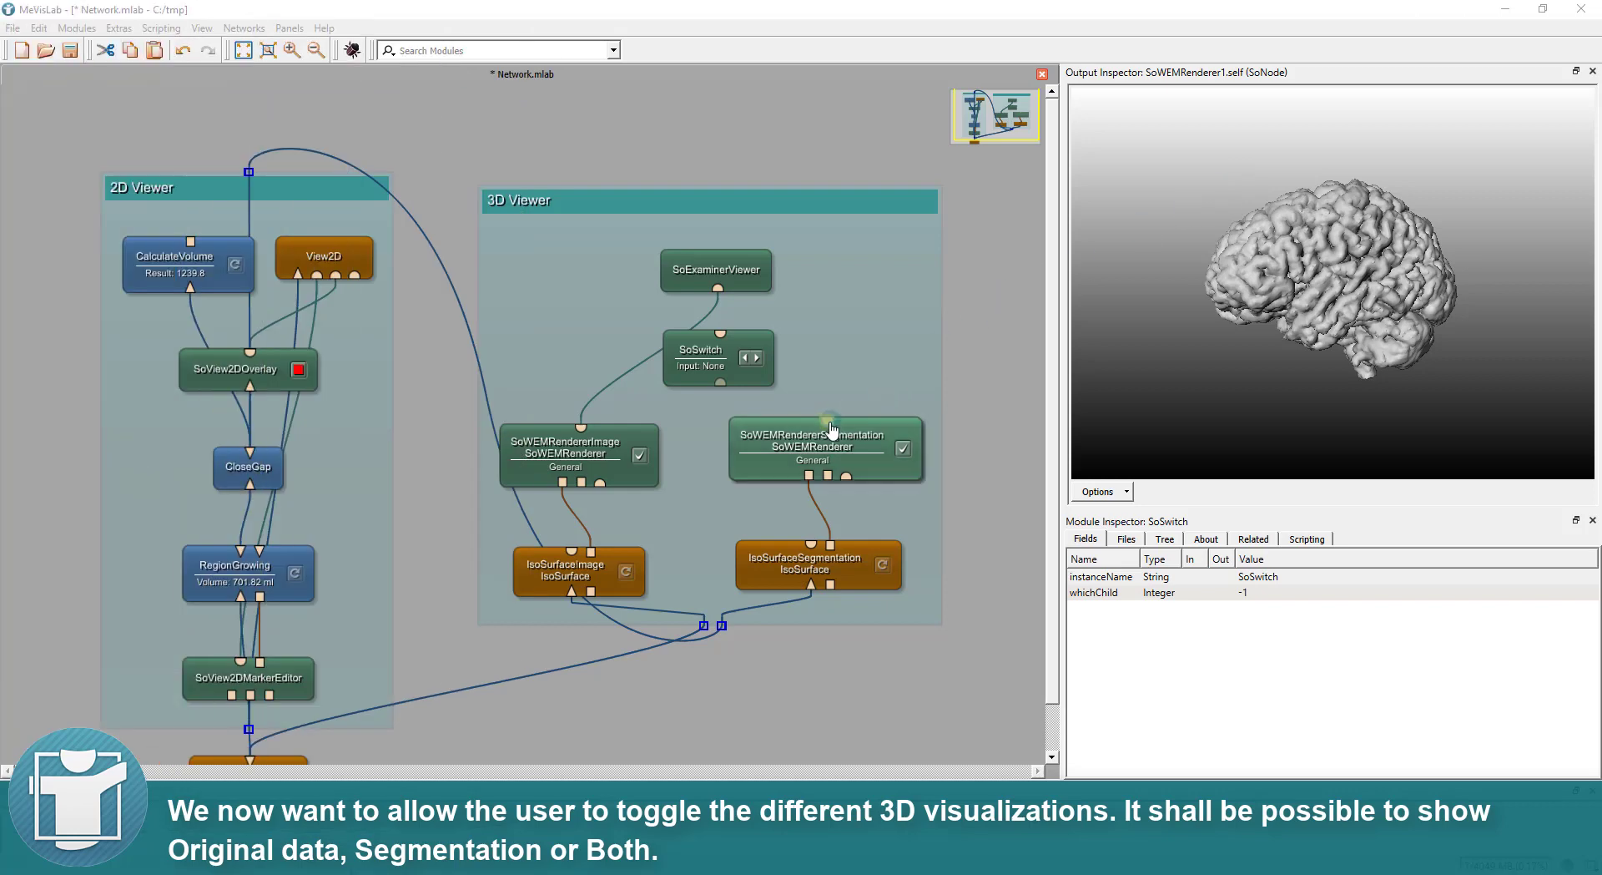
Step: Connect SoWEMRendererSegmentation and SoWEMRendererImage to SoSwitch and shift the modules slightly left
{"action": "left_click_drag", "start_coordinate": [797, 432], "coordinate": [678, 364]}
{"action": "left_click", "coordinate": [688, 361]}
{"action": "left_click_drag", "start_coordinate": [716, 269], "coordinate": [703, 271]}
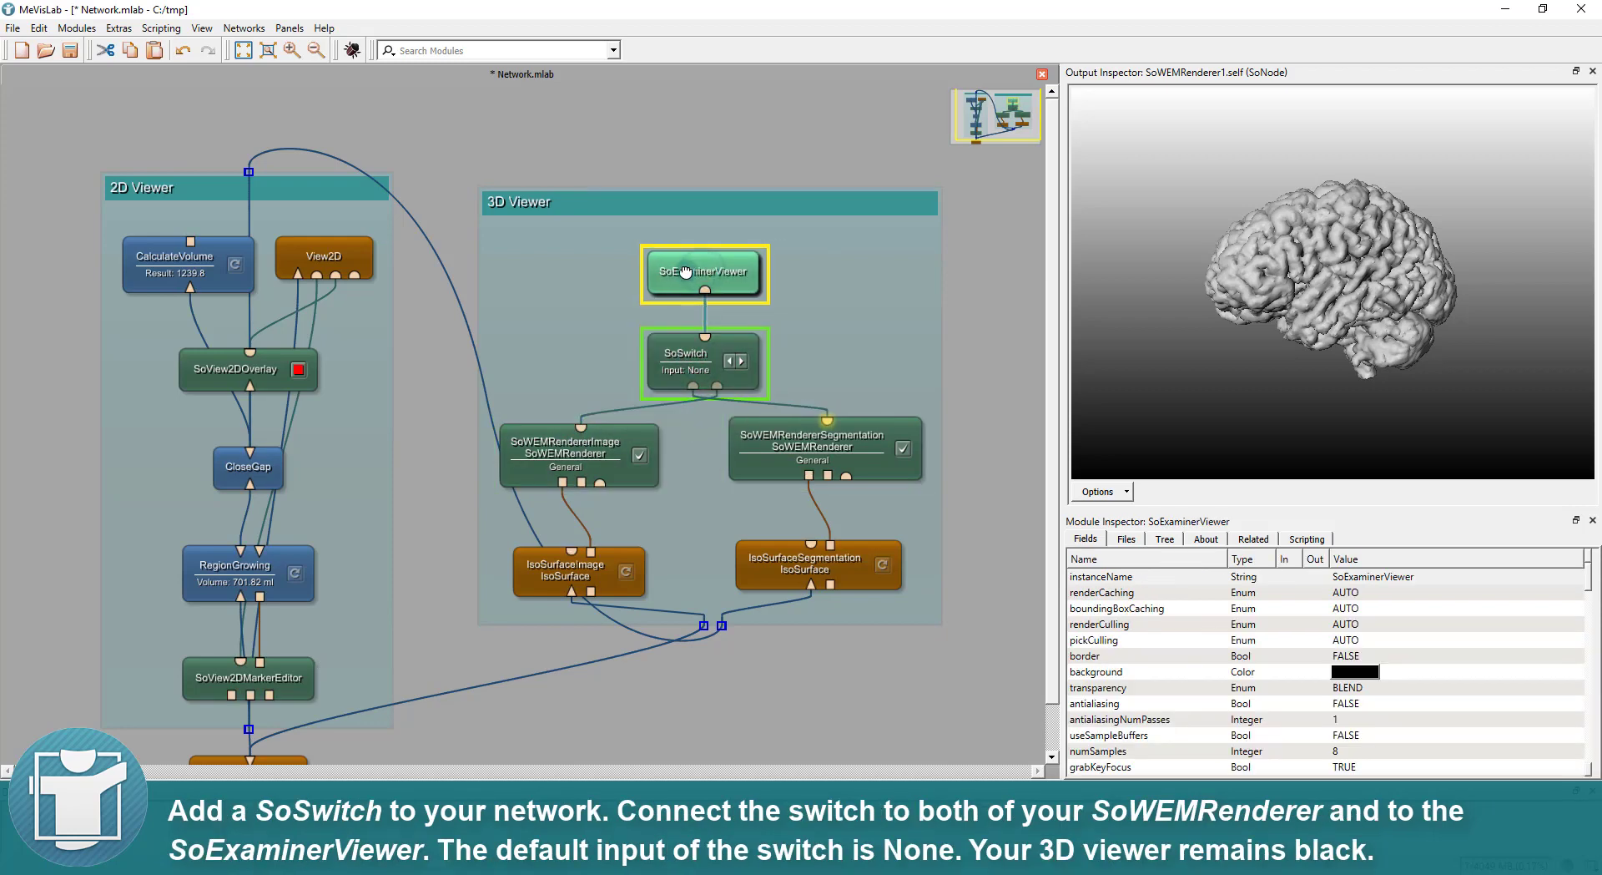
Step: In the 3D viewer, cycle SoSwitch between brain, head and None, ending on the head
{"action": "double_click", "coordinate": [697, 265]}
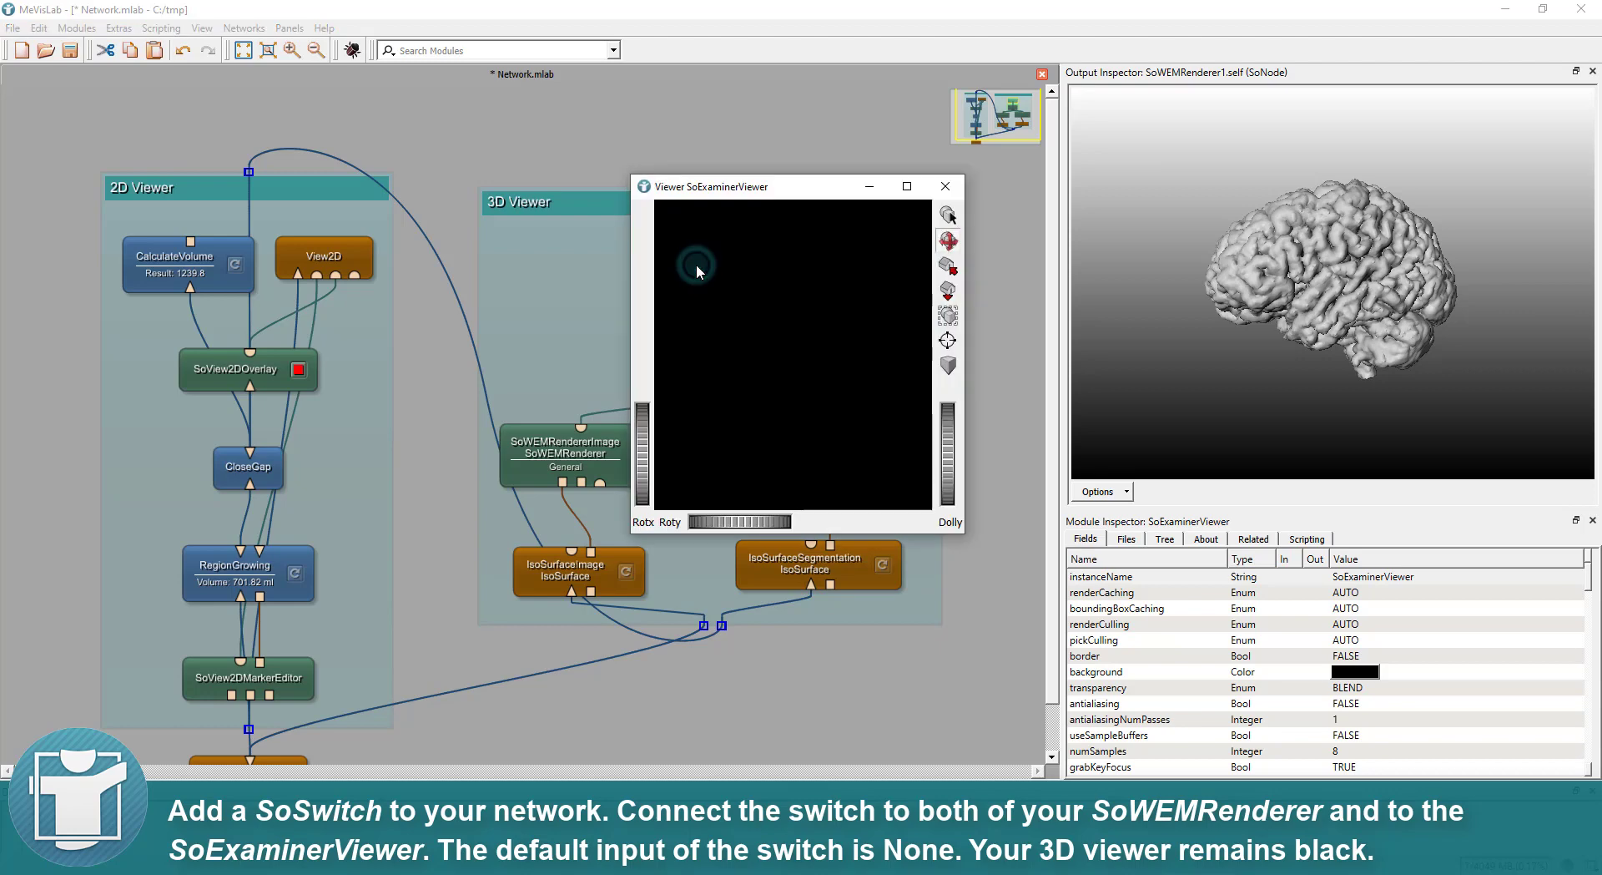
{"action": "left_click_drag", "start_coordinate": [714, 195], "coordinate": [325, 176]}
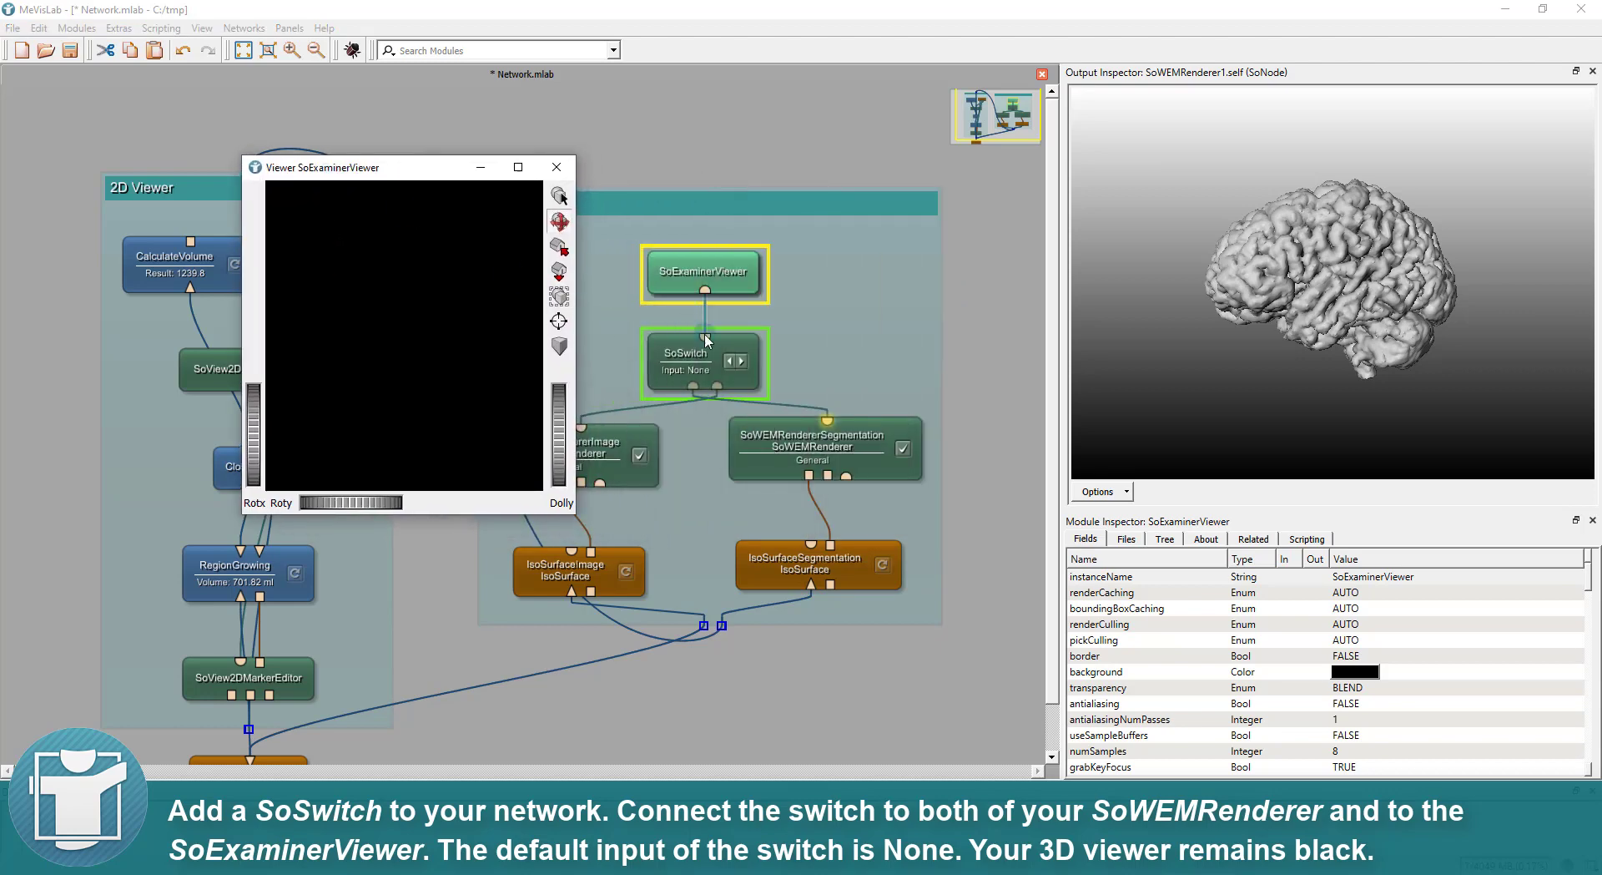
{"action": "left_click", "coordinate": [741, 361]}
{"action": "left_click", "coordinate": [741, 361]}
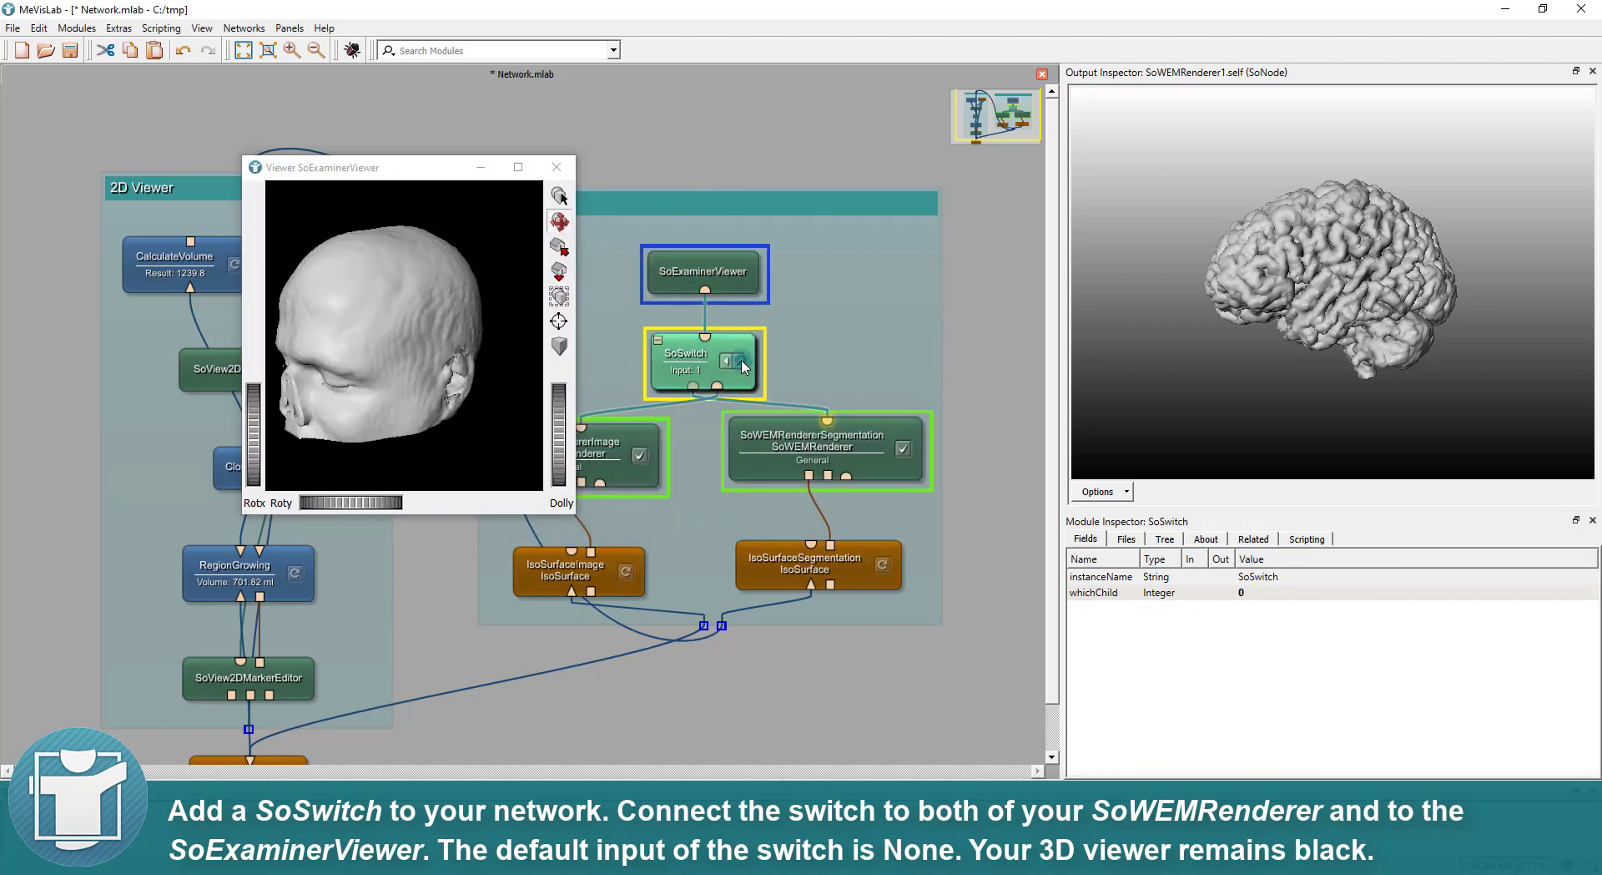
{"action": "left_click", "coordinate": [726, 362]}
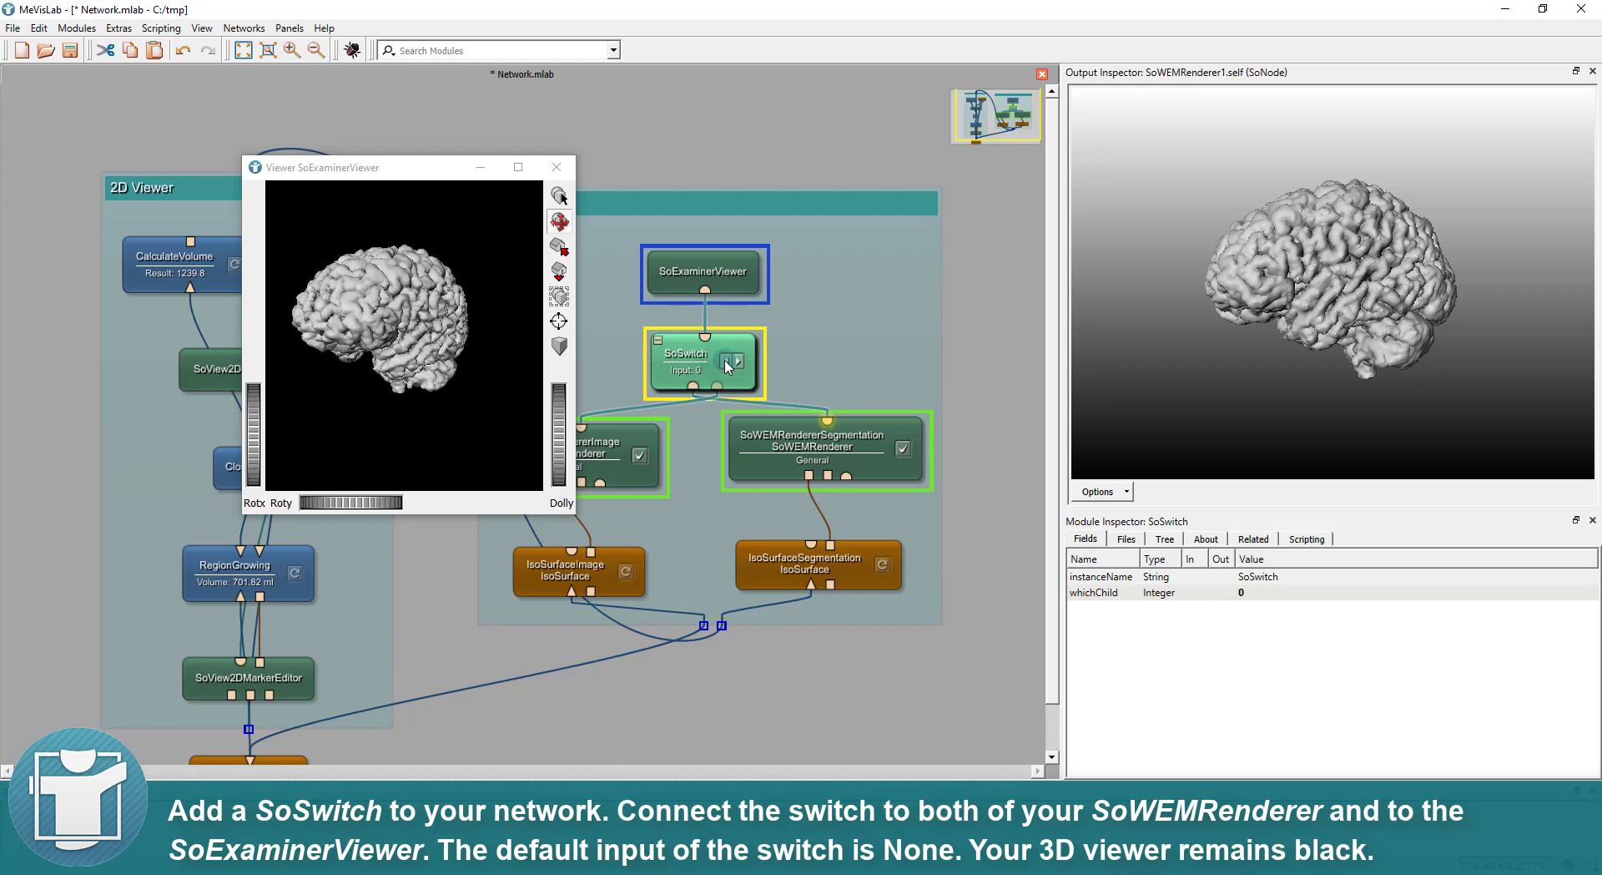
{"action": "left_click", "coordinate": [728, 362]}
{"action": "left_click", "coordinate": [742, 363]}
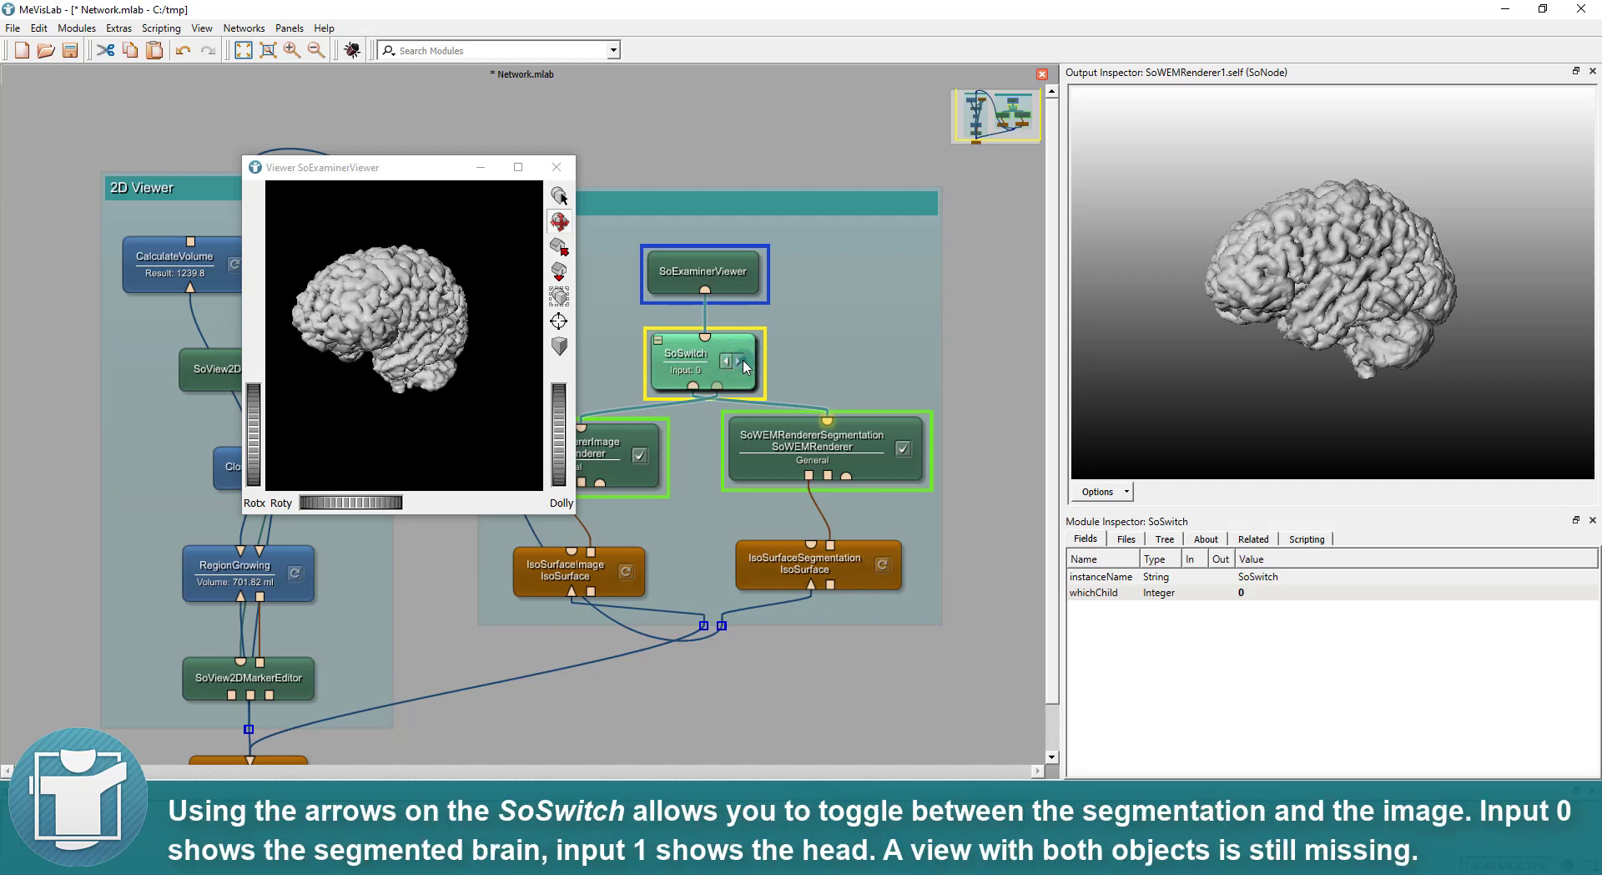
{"action": "left_click", "coordinate": [743, 362]}
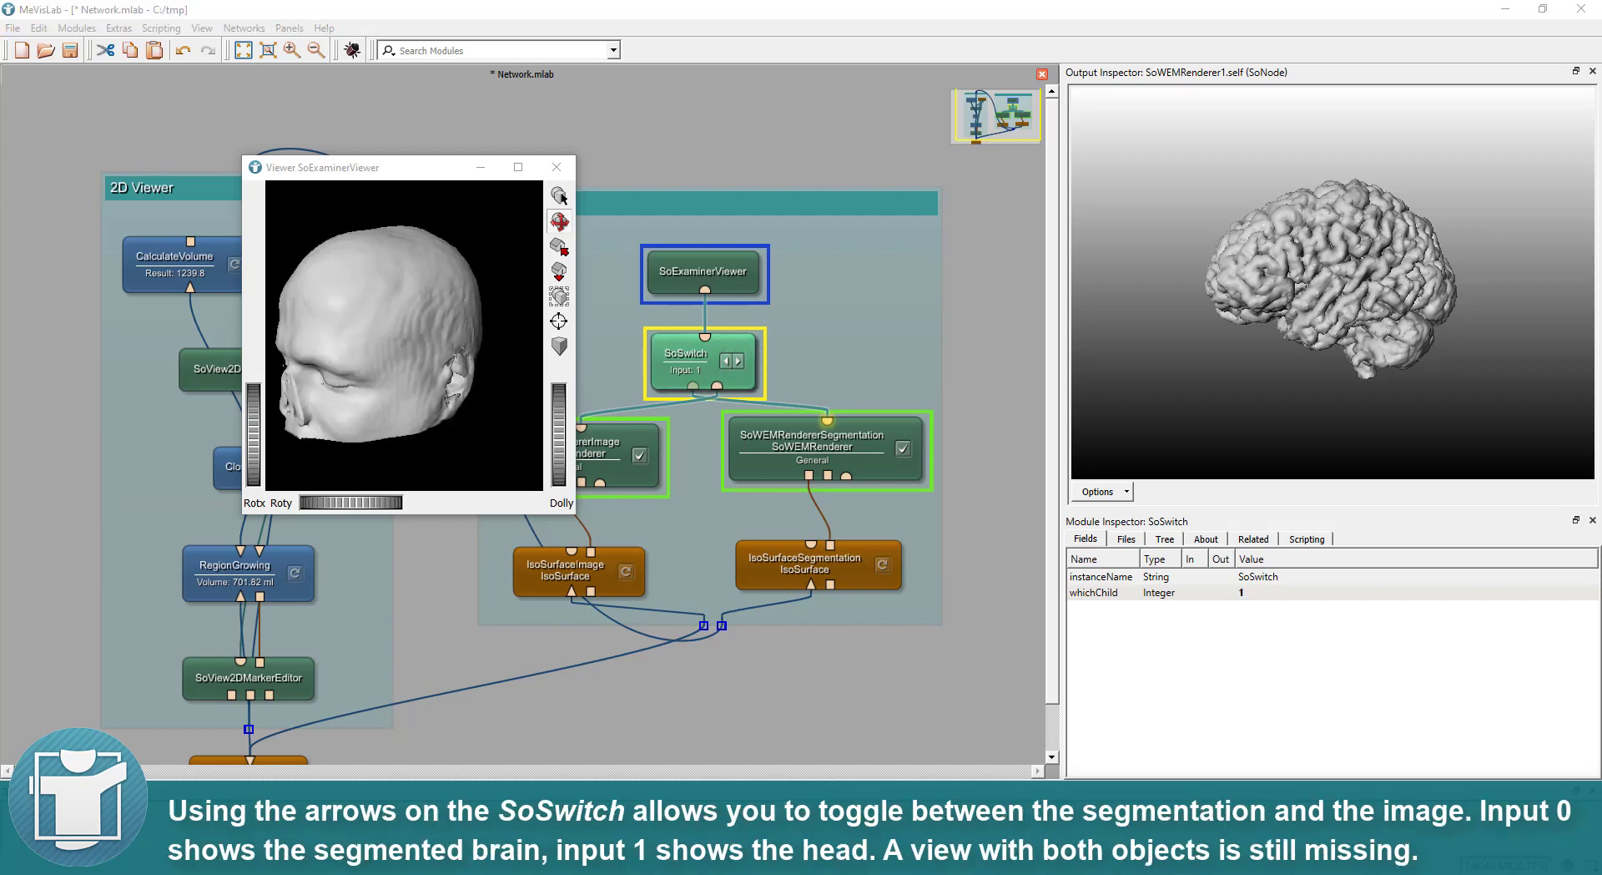
Step: Close the 3D viewer and move SoSwitch up just below SoExaminerViewer
{"action": "left_click", "coordinate": [557, 167]}
{"action": "left_click", "coordinate": [668, 270]}
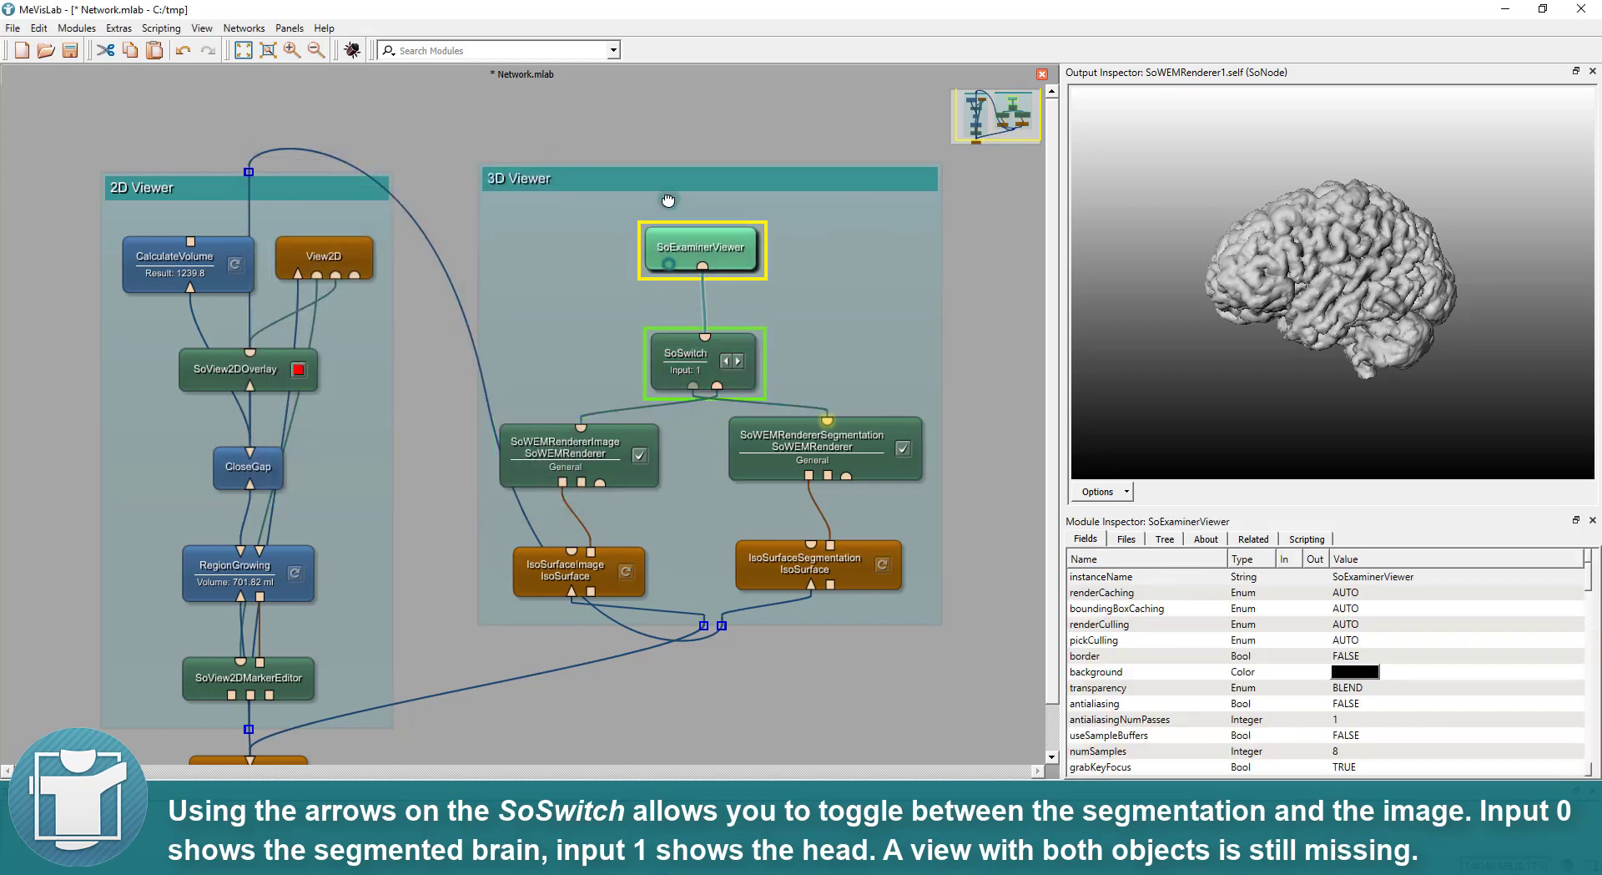
{"action": "left_click_drag", "start_coordinate": [684, 359], "coordinate": [677, 263]}
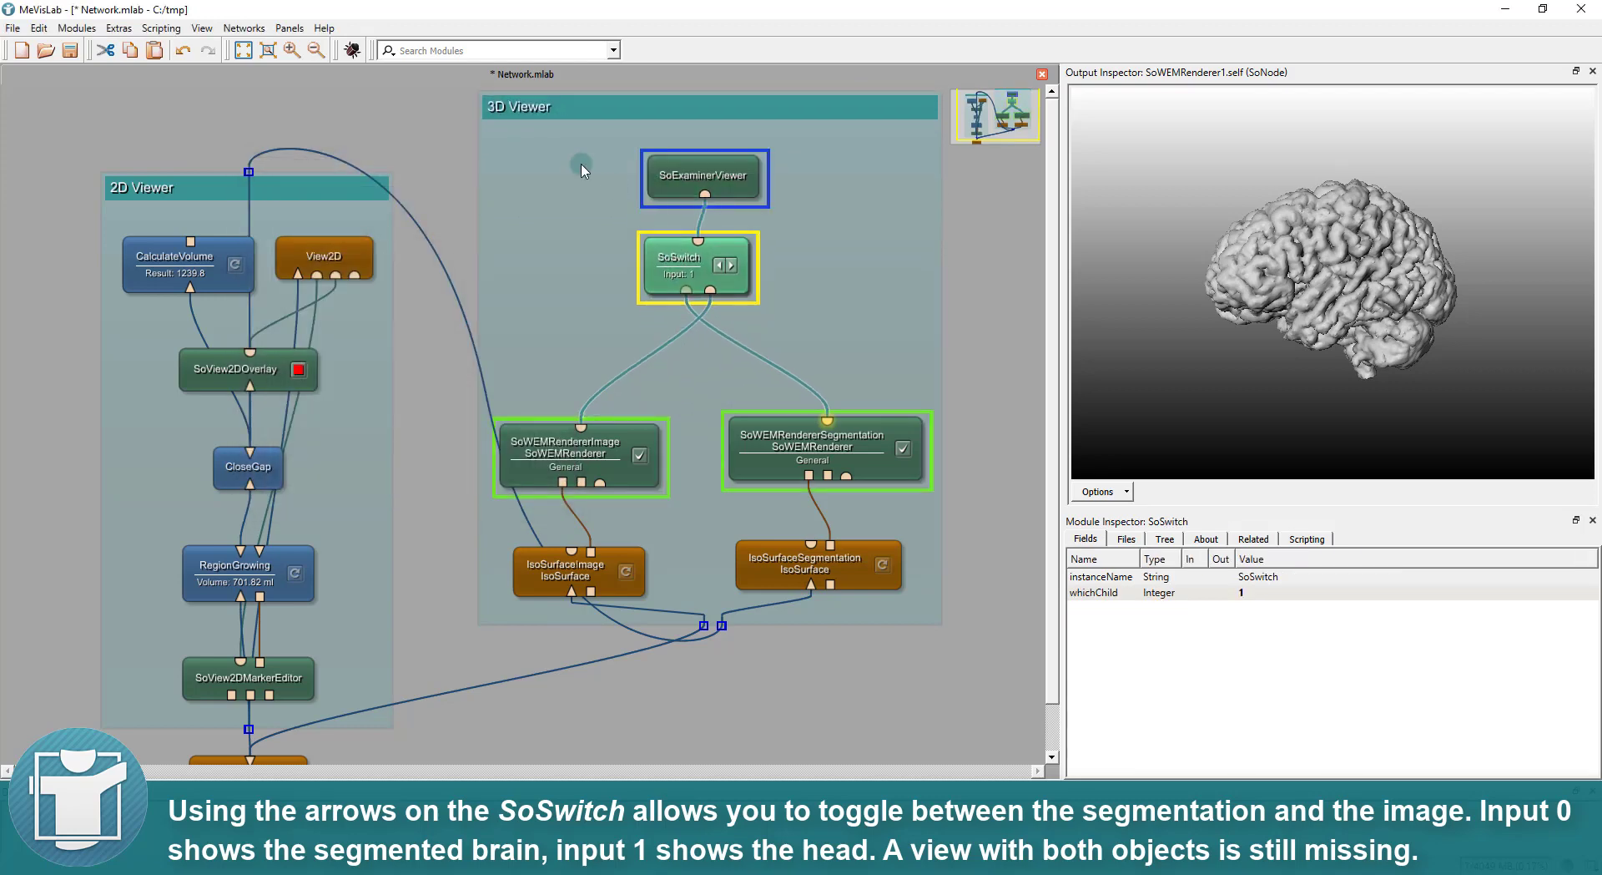
Step: Add a SoGroup between the renderers, wire the segmentation renderer in, and switch to input 2
{"action": "type", "text": "sogro"}
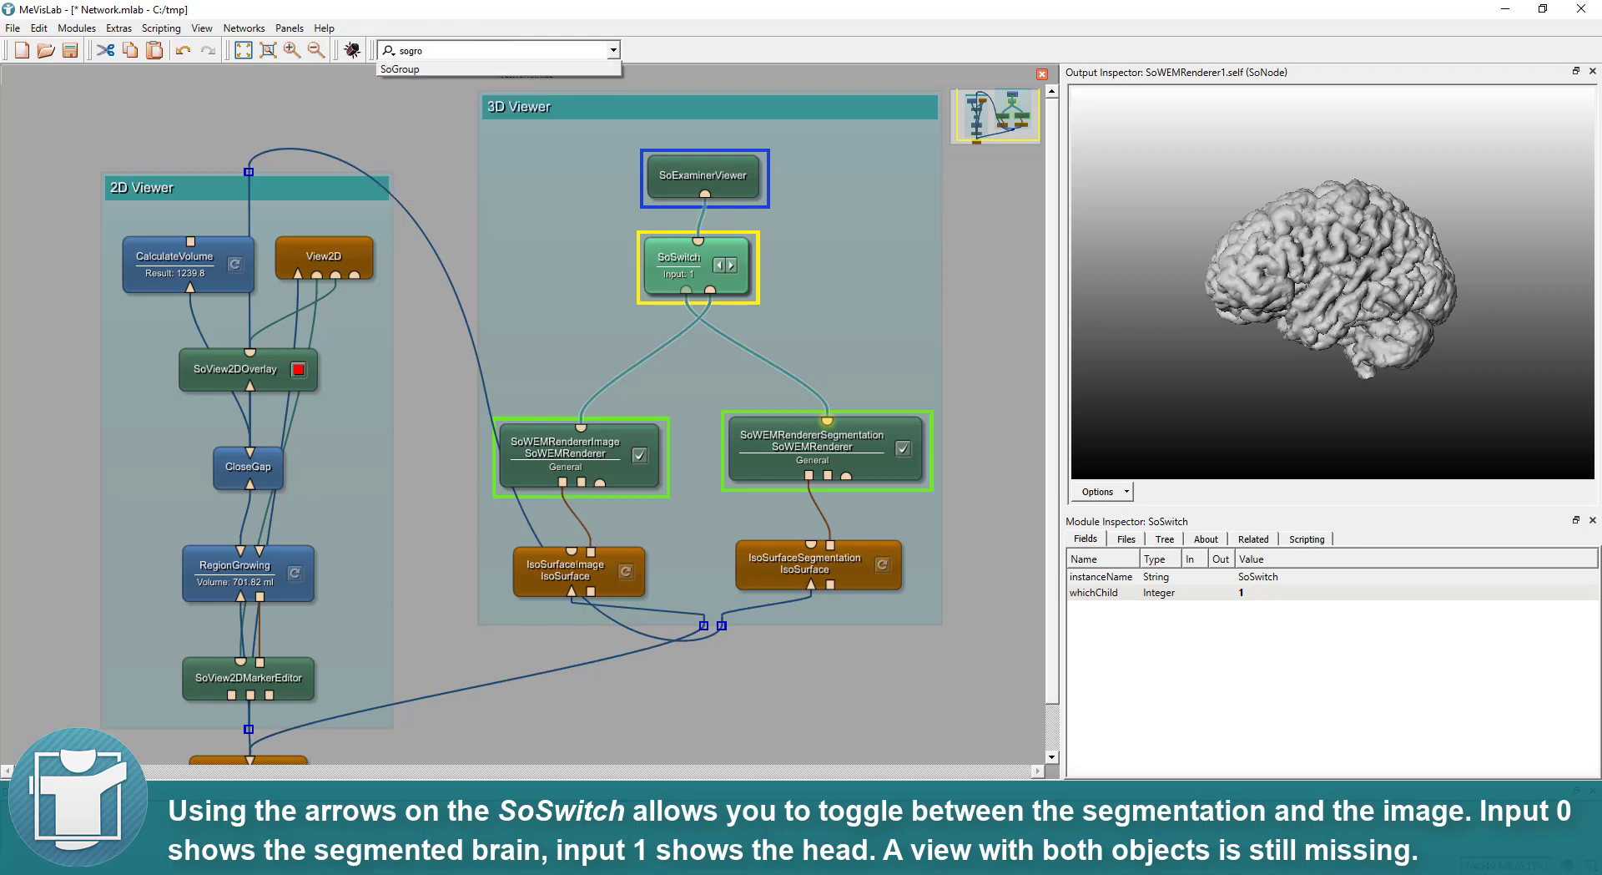
{"action": "key", "text": "Return"}
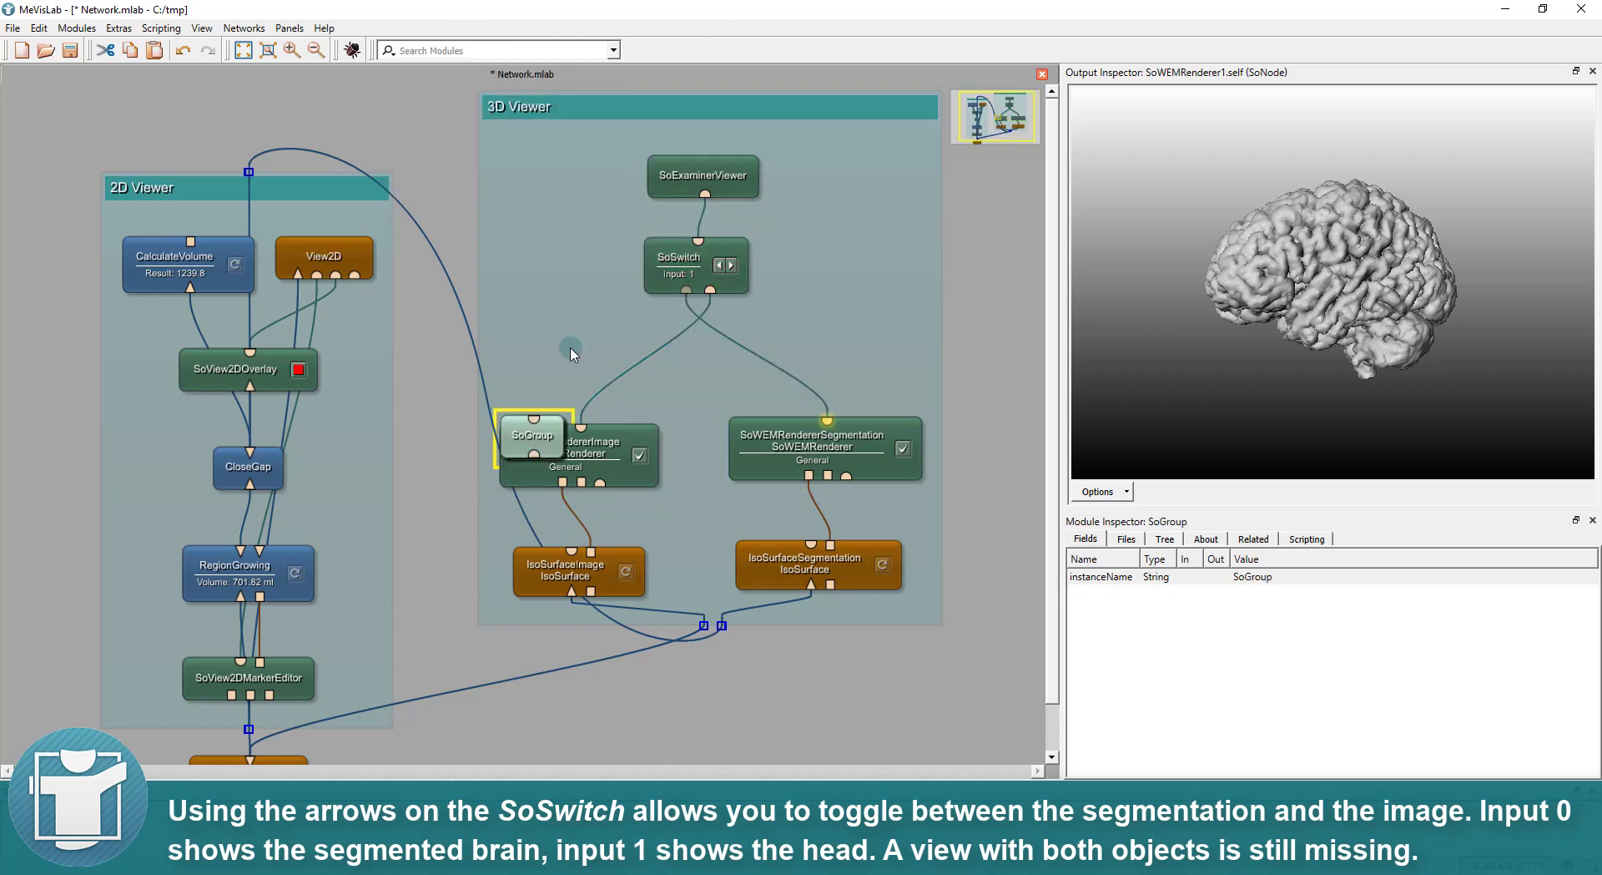
{"action": "left_click_drag", "start_coordinate": [542, 436], "coordinate": [581, 425]}
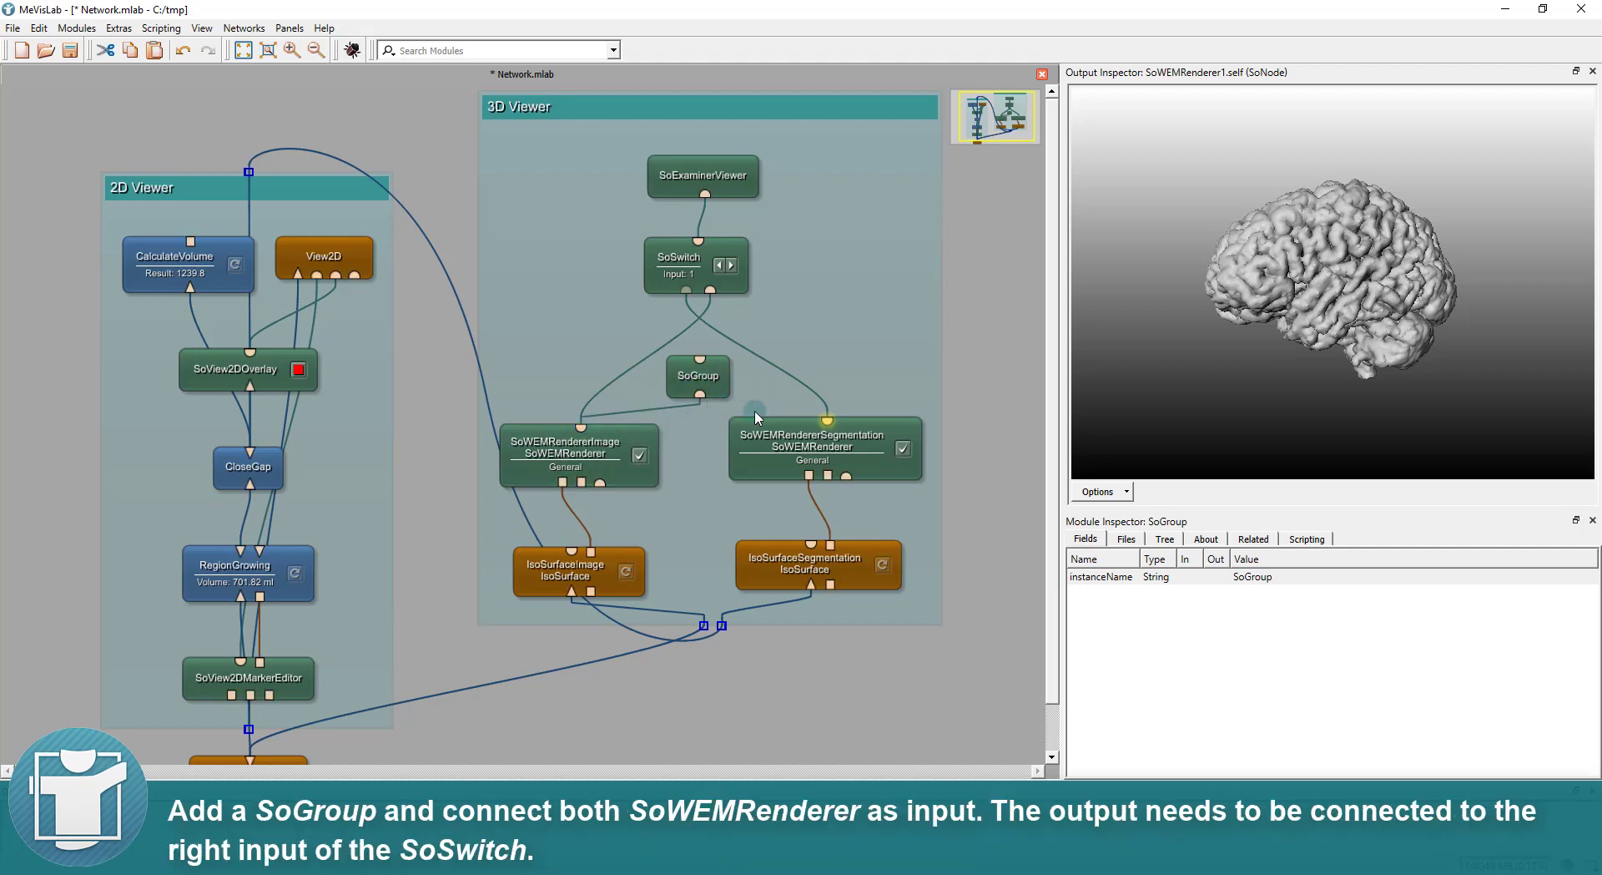
{"action": "left_click_drag", "start_coordinate": [831, 434], "coordinate": [724, 292]}
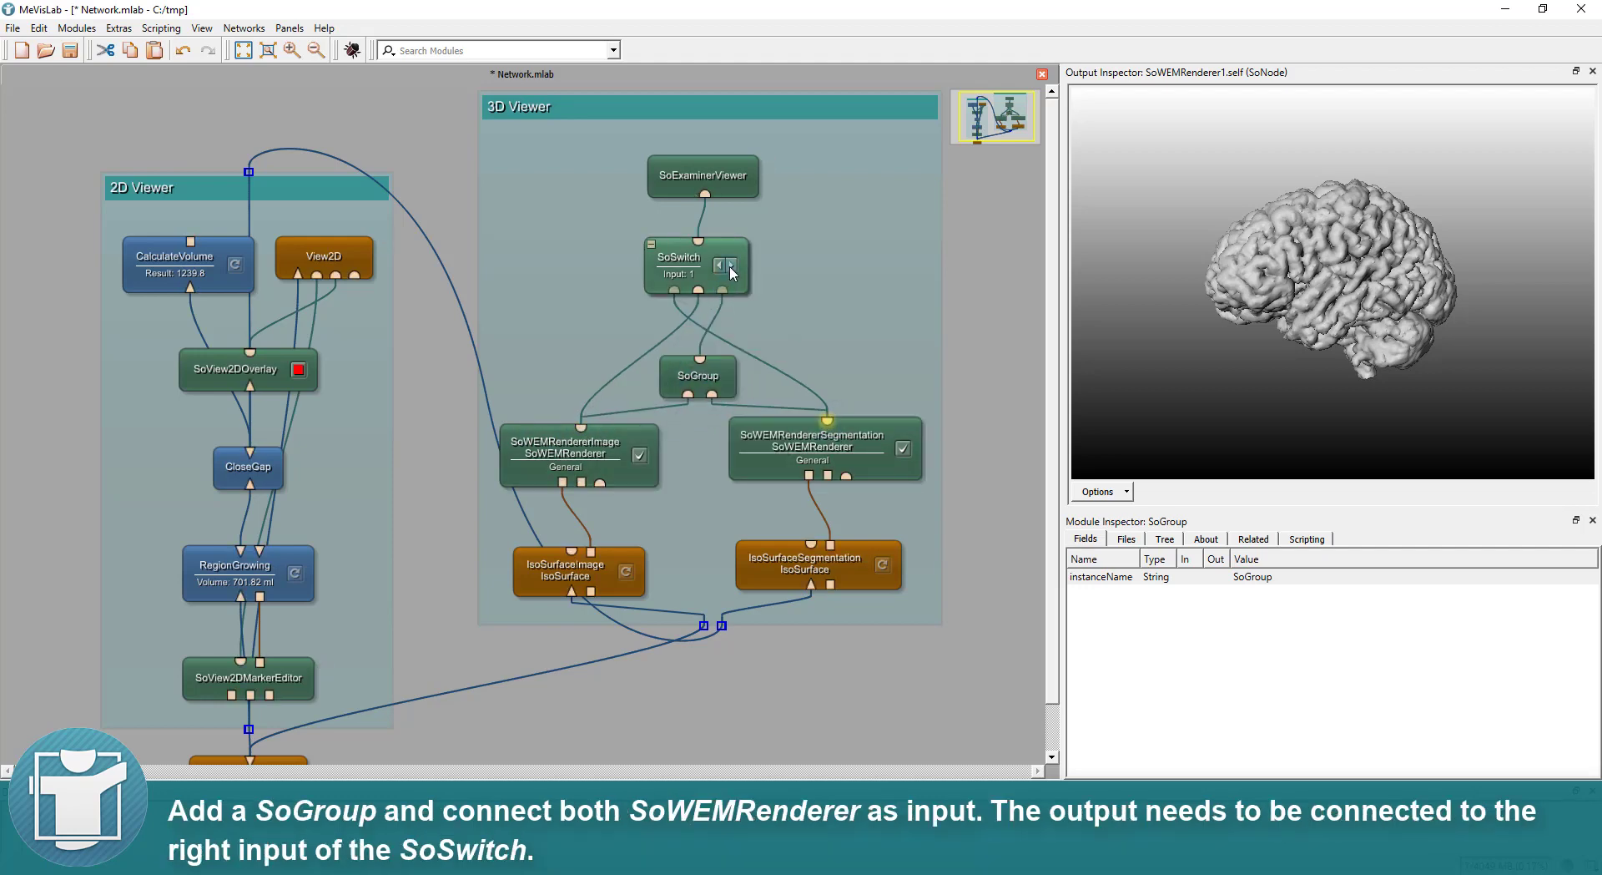
{"action": "left_click", "coordinate": [730, 266]}
Step: In the 3D viewer, step SoSwitch through inputs 1 and 0, ending on the head
{"action": "double_click", "coordinate": [703, 175]}
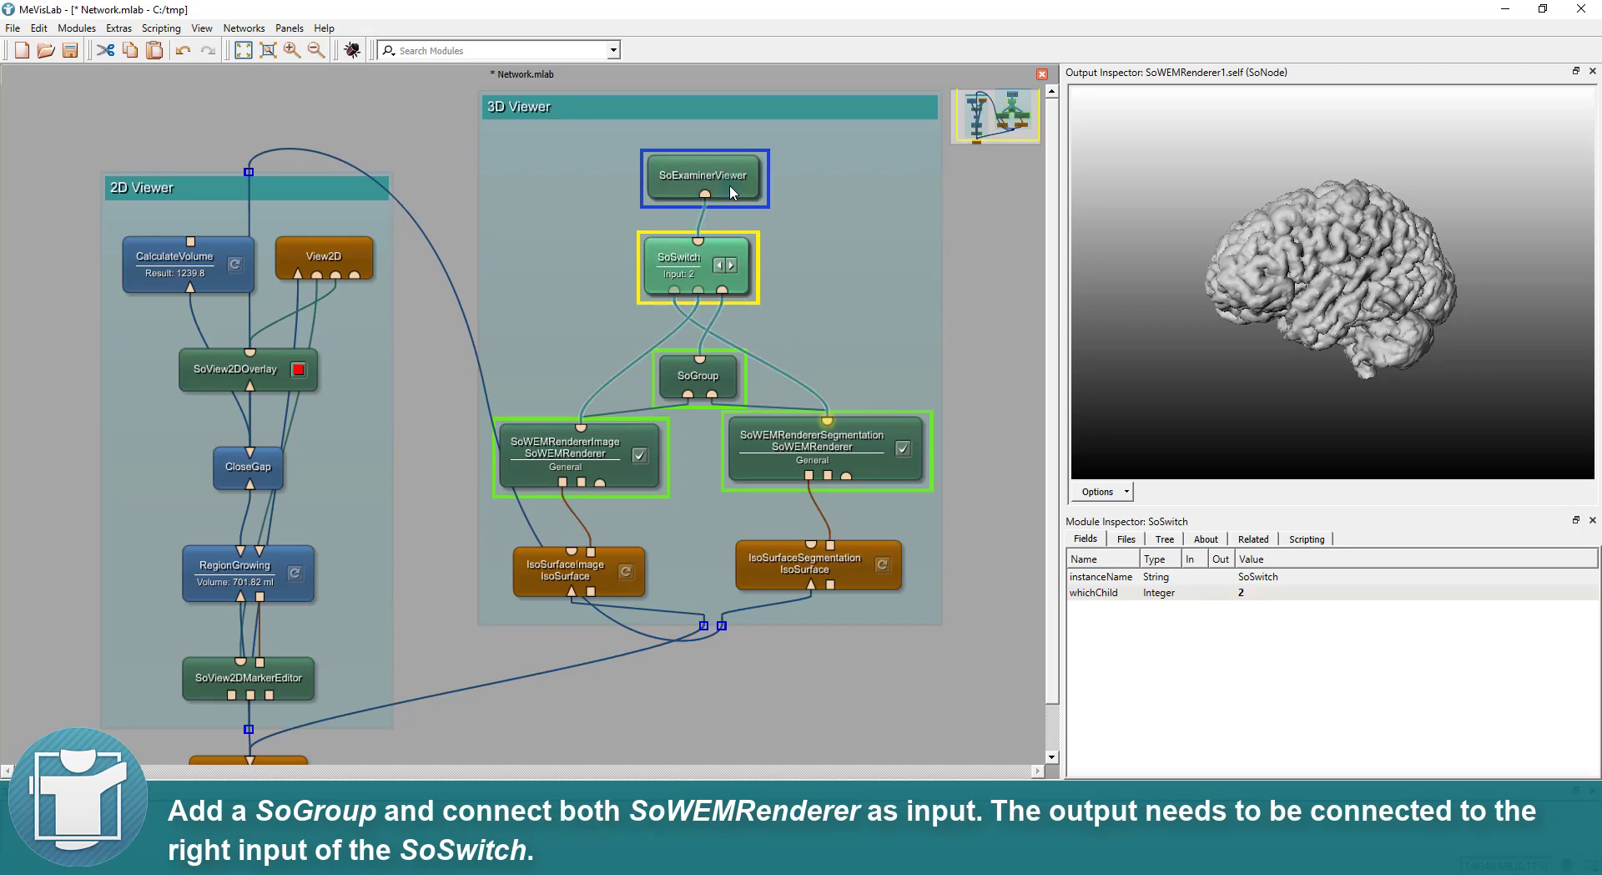
{"action": "left_click", "coordinate": [736, 273]}
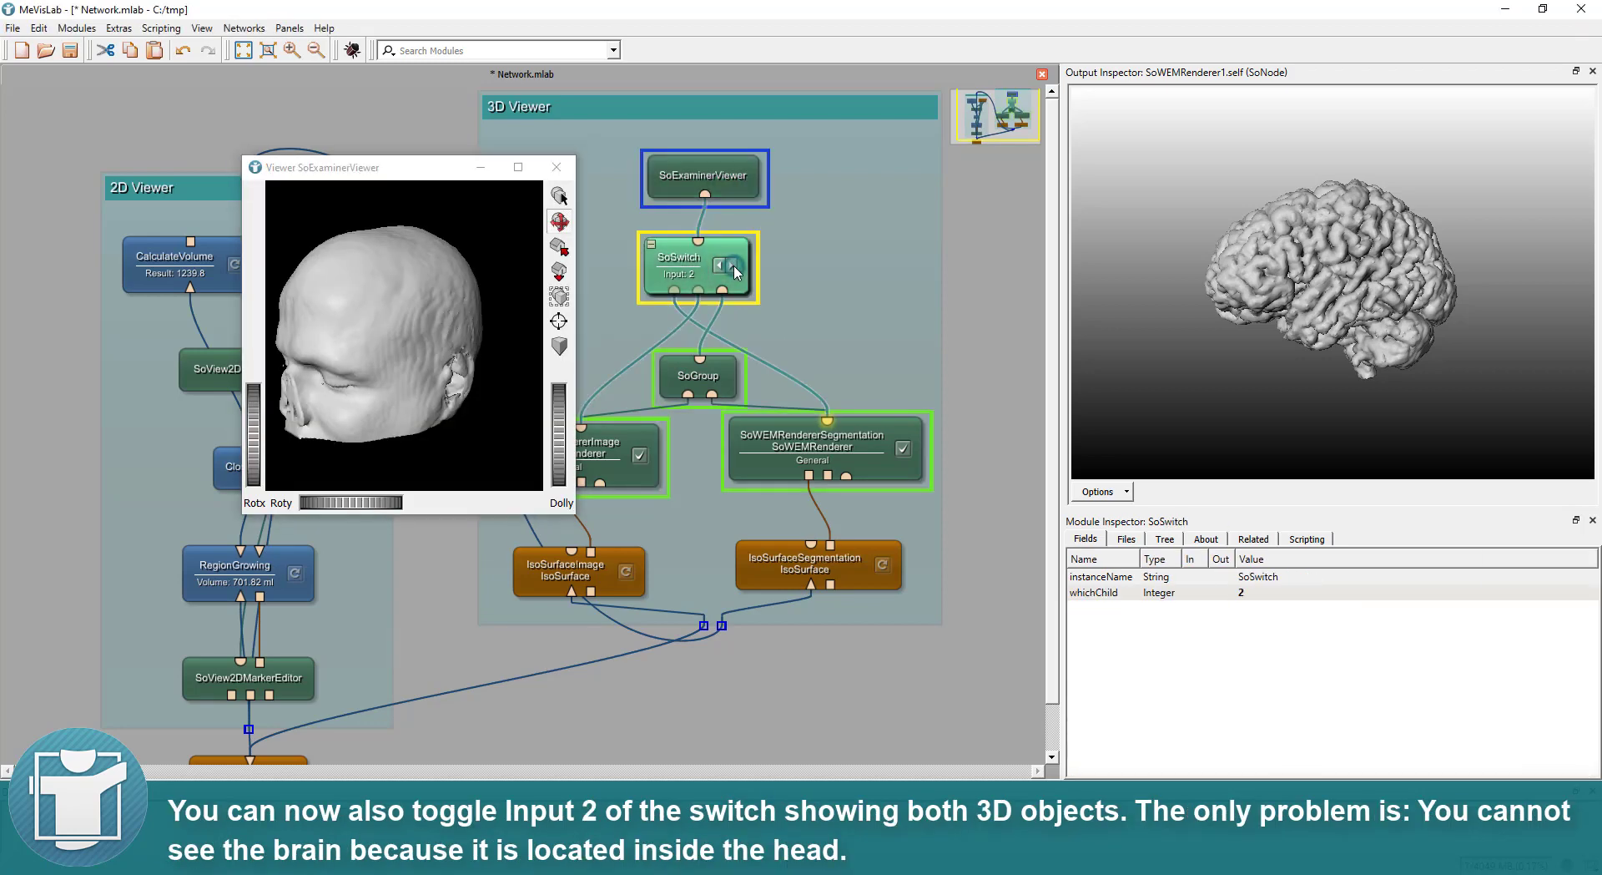
{"action": "left_click_drag", "start_coordinate": [472, 358], "coordinate": [400, 353]}
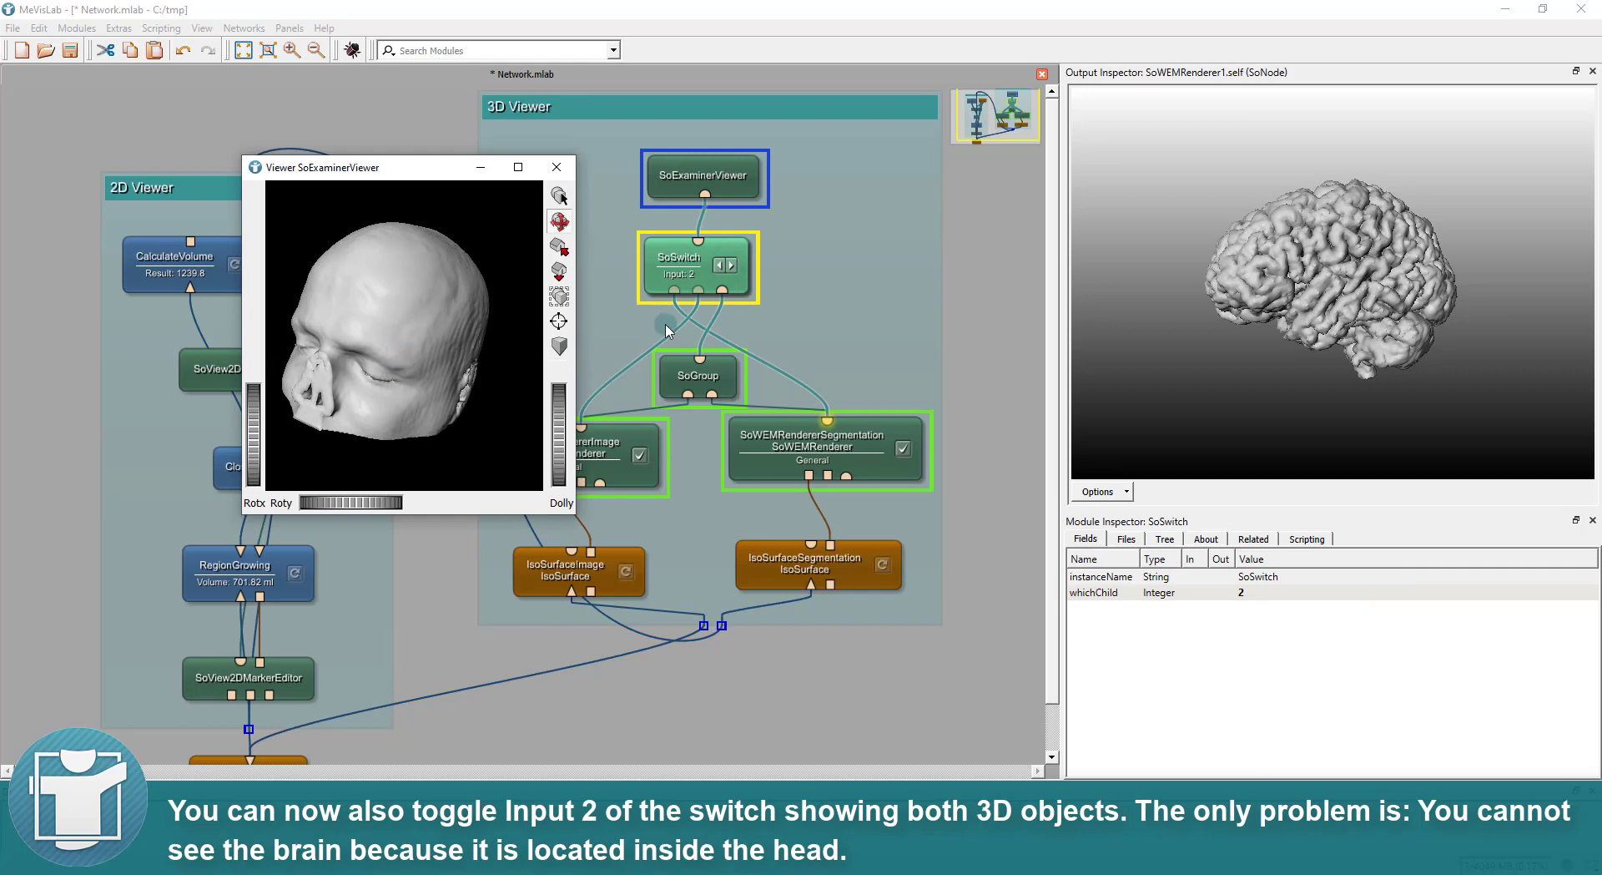
{"action": "left_click", "coordinate": [718, 265]}
{"action": "left_click", "coordinate": [717, 265]}
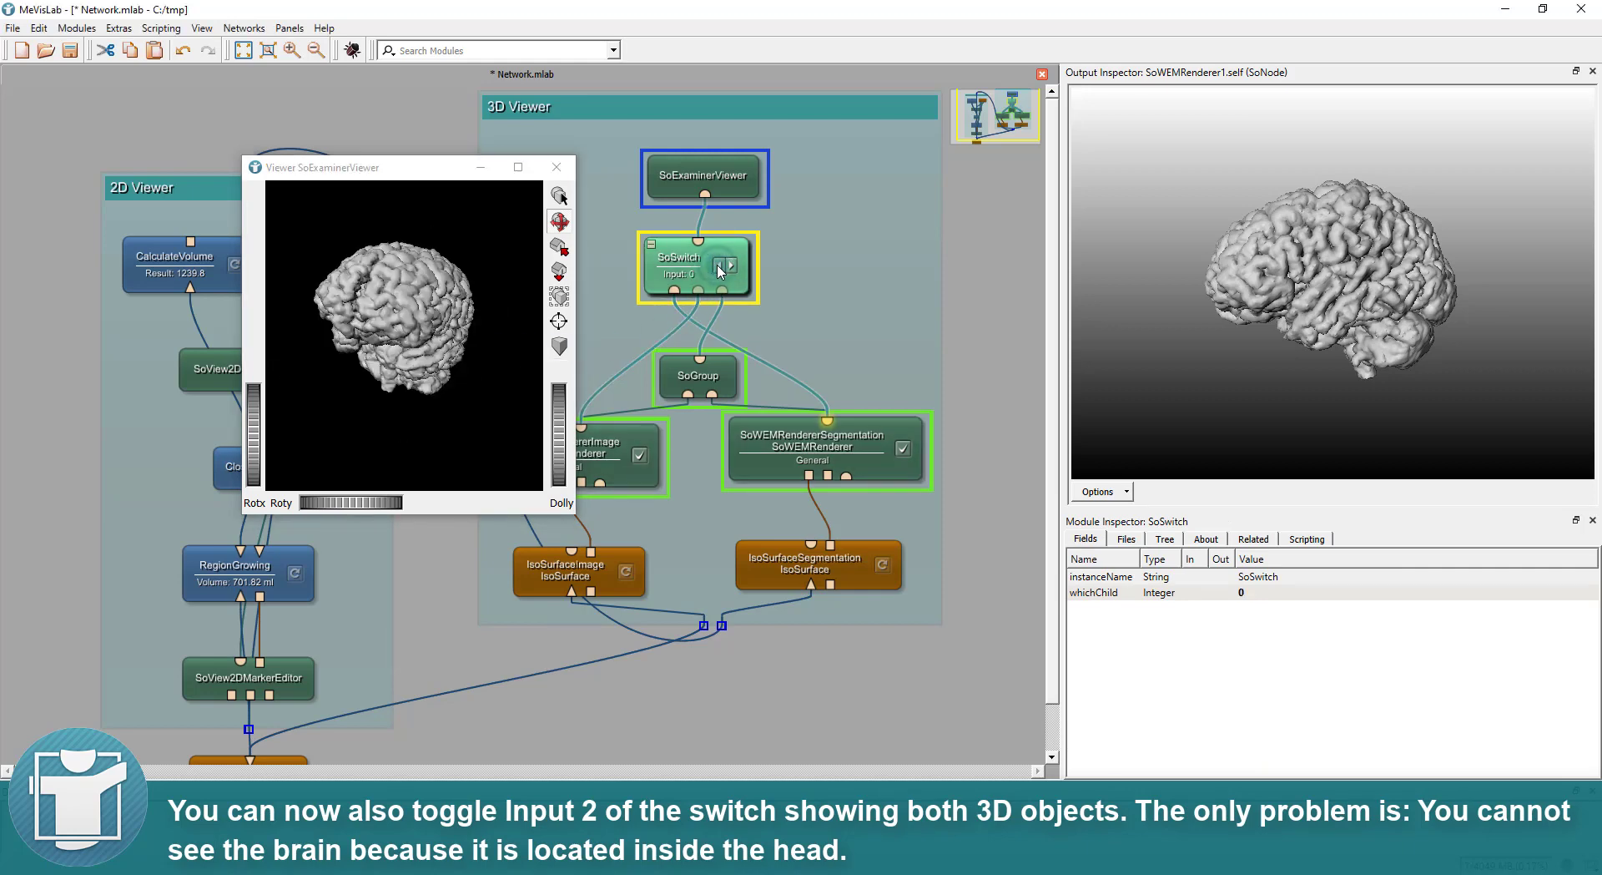
{"action": "left_click", "coordinate": [732, 267]}
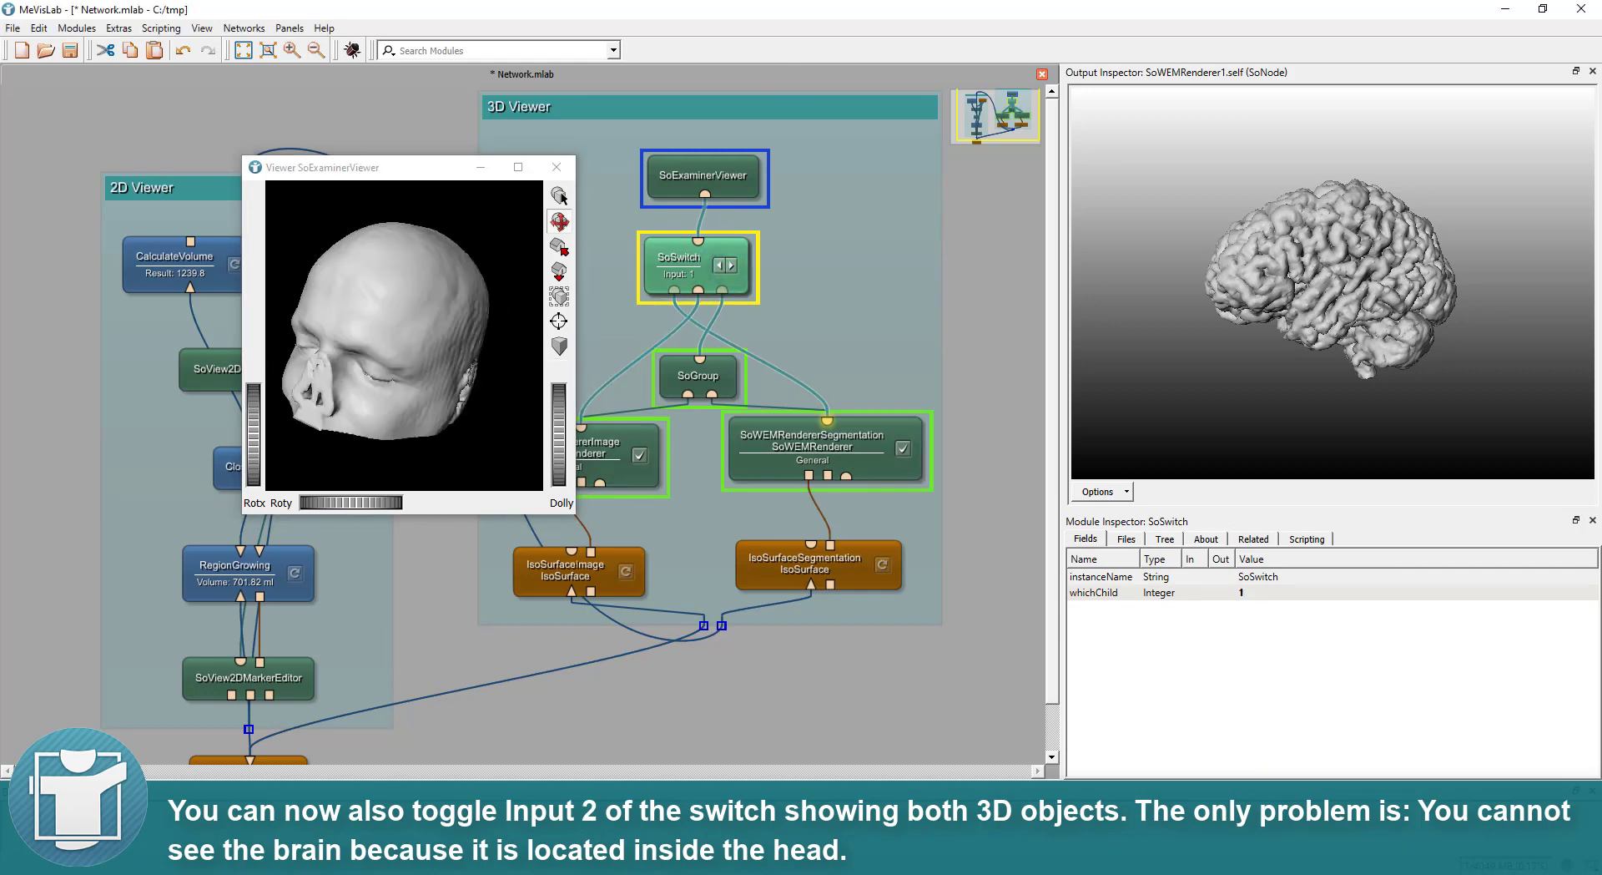
Step: Lower SoWEMRendererImage's Face Alpha to about 0.54, then bring up the SoDepthPeelRenderer settings
{"action": "double_click", "coordinate": [605, 461]}
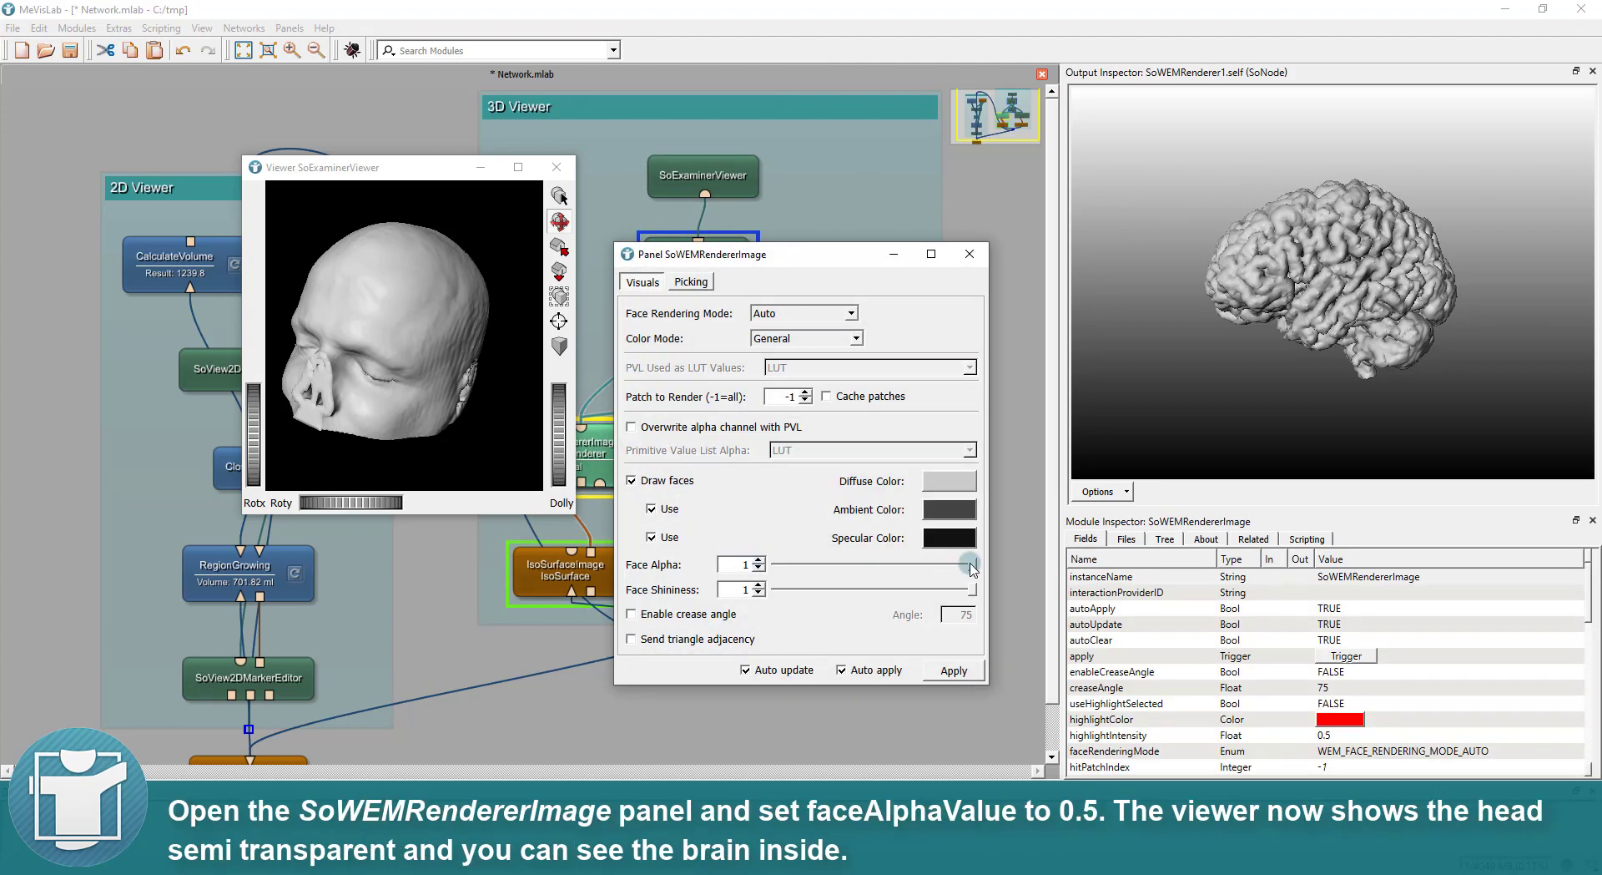
{"action": "left_click_drag", "start_coordinate": [970, 566], "coordinate": [890, 570]}
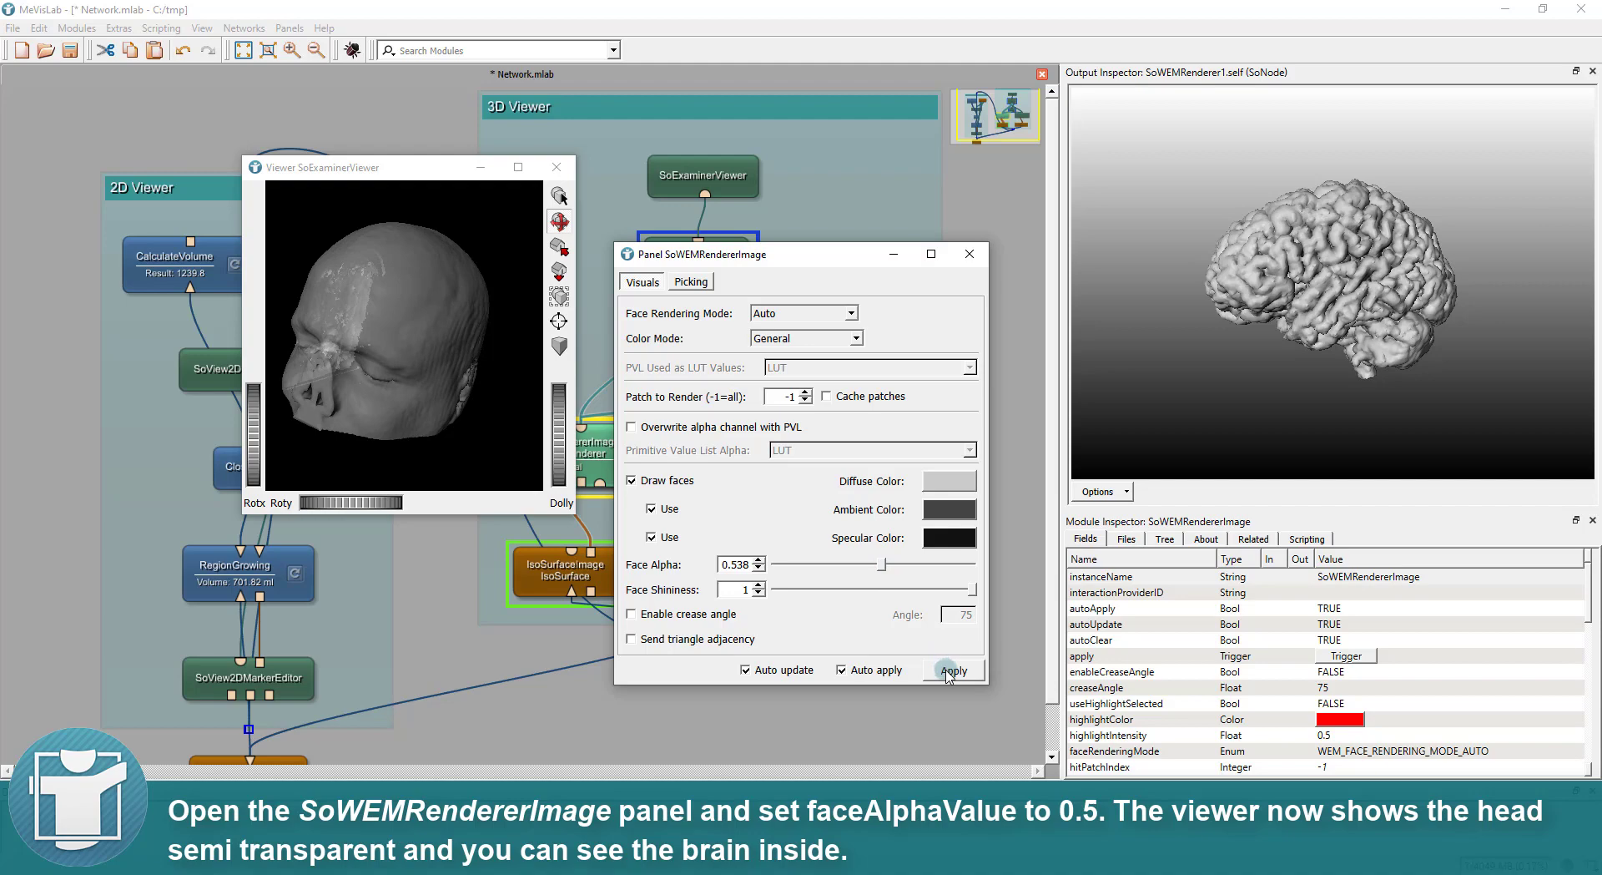
{"action": "left_click", "coordinate": [969, 254]}
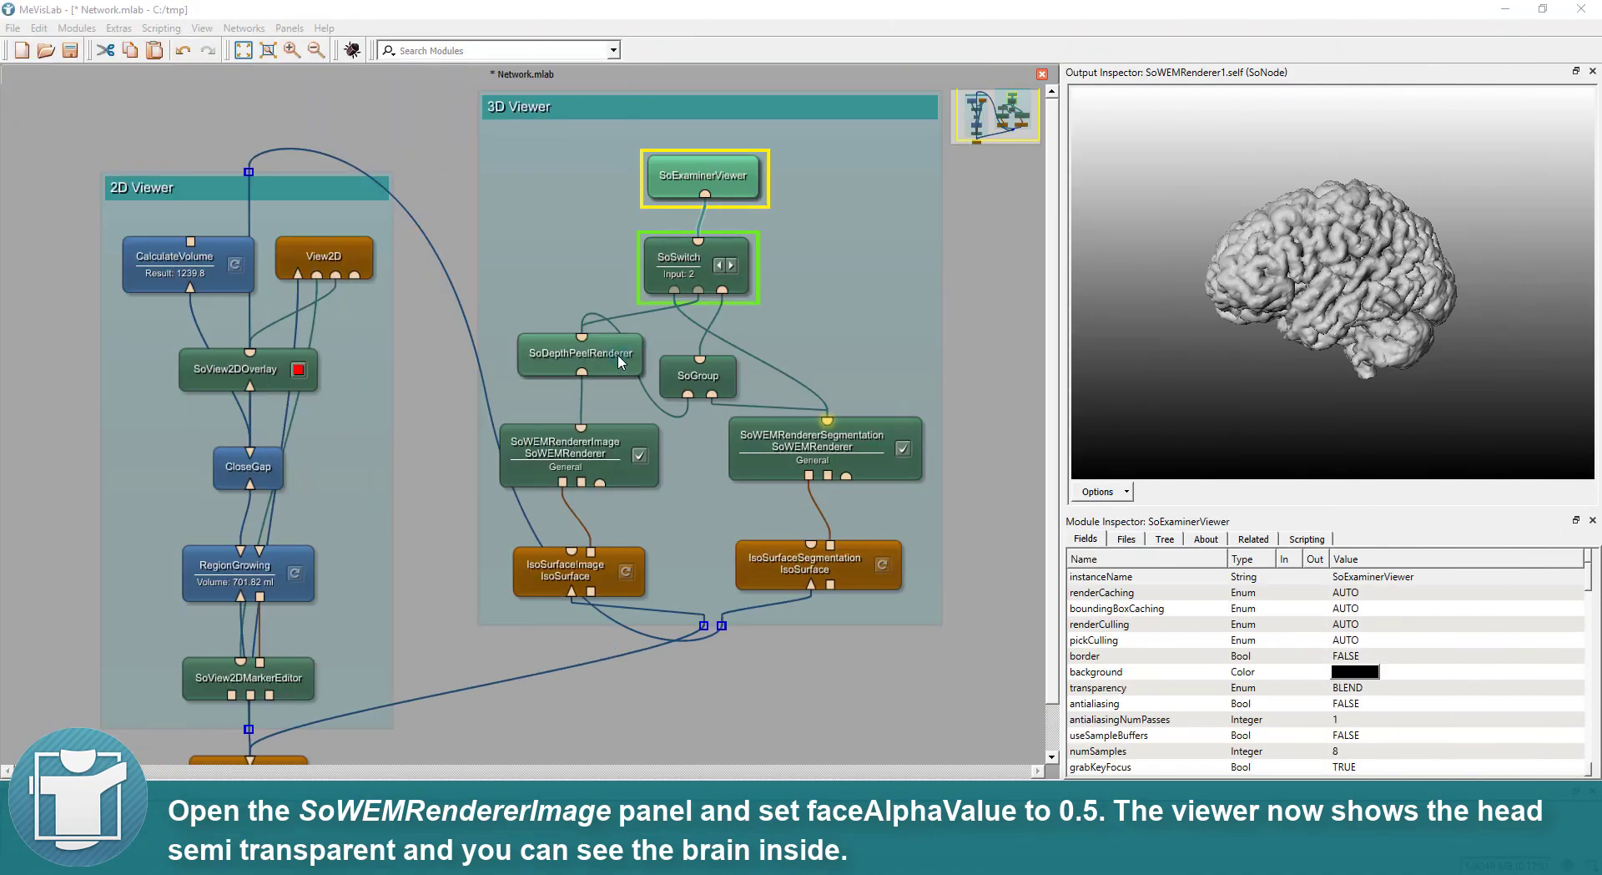
{"action": "double_click", "coordinate": [620, 361]}
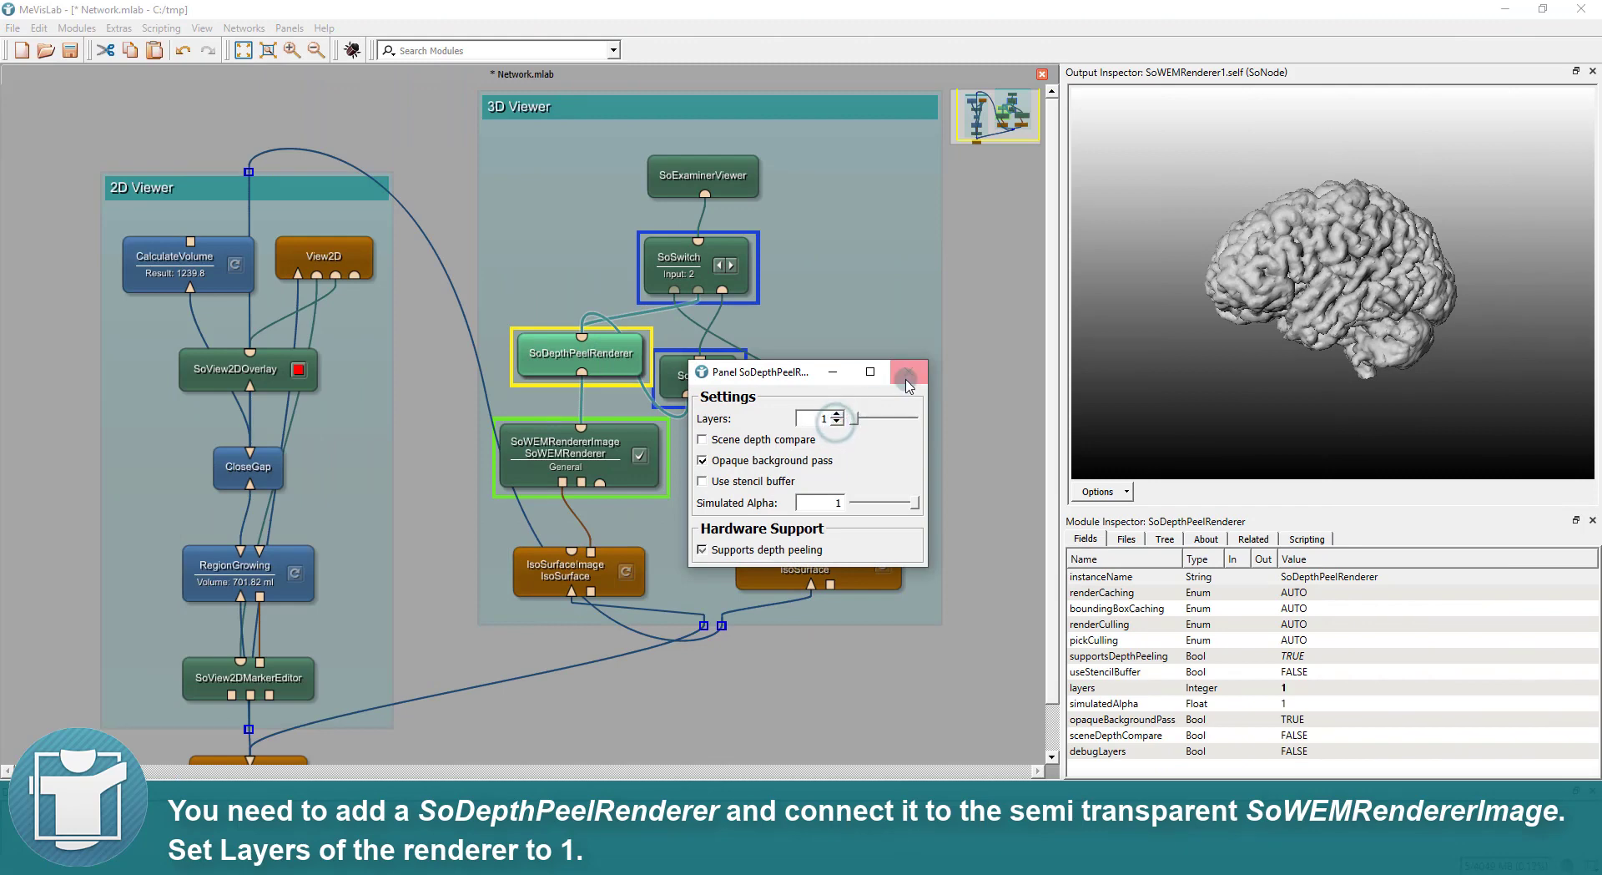
Step: Keep SoDepthPeelRenderer at Layers 1 and open the 3D viewer beside the network
{"action": "left_click", "coordinate": [909, 371]}
{"action": "double_click", "coordinate": [709, 177]}
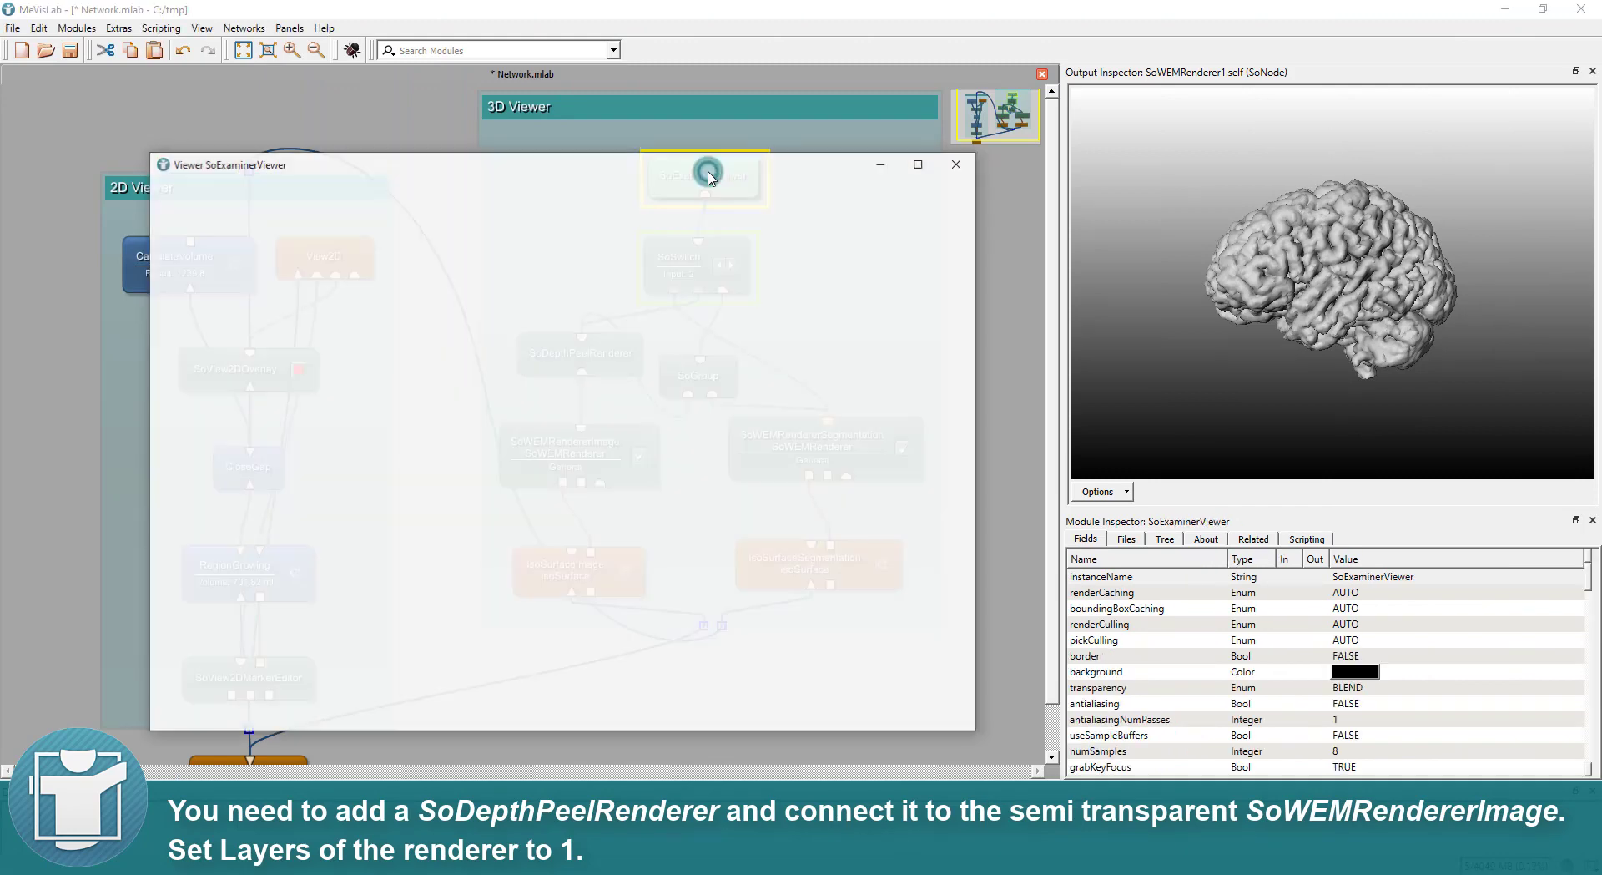
{"action": "left_click_drag", "start_coordinate": [584, 509], "coordinate": [404, 518]}
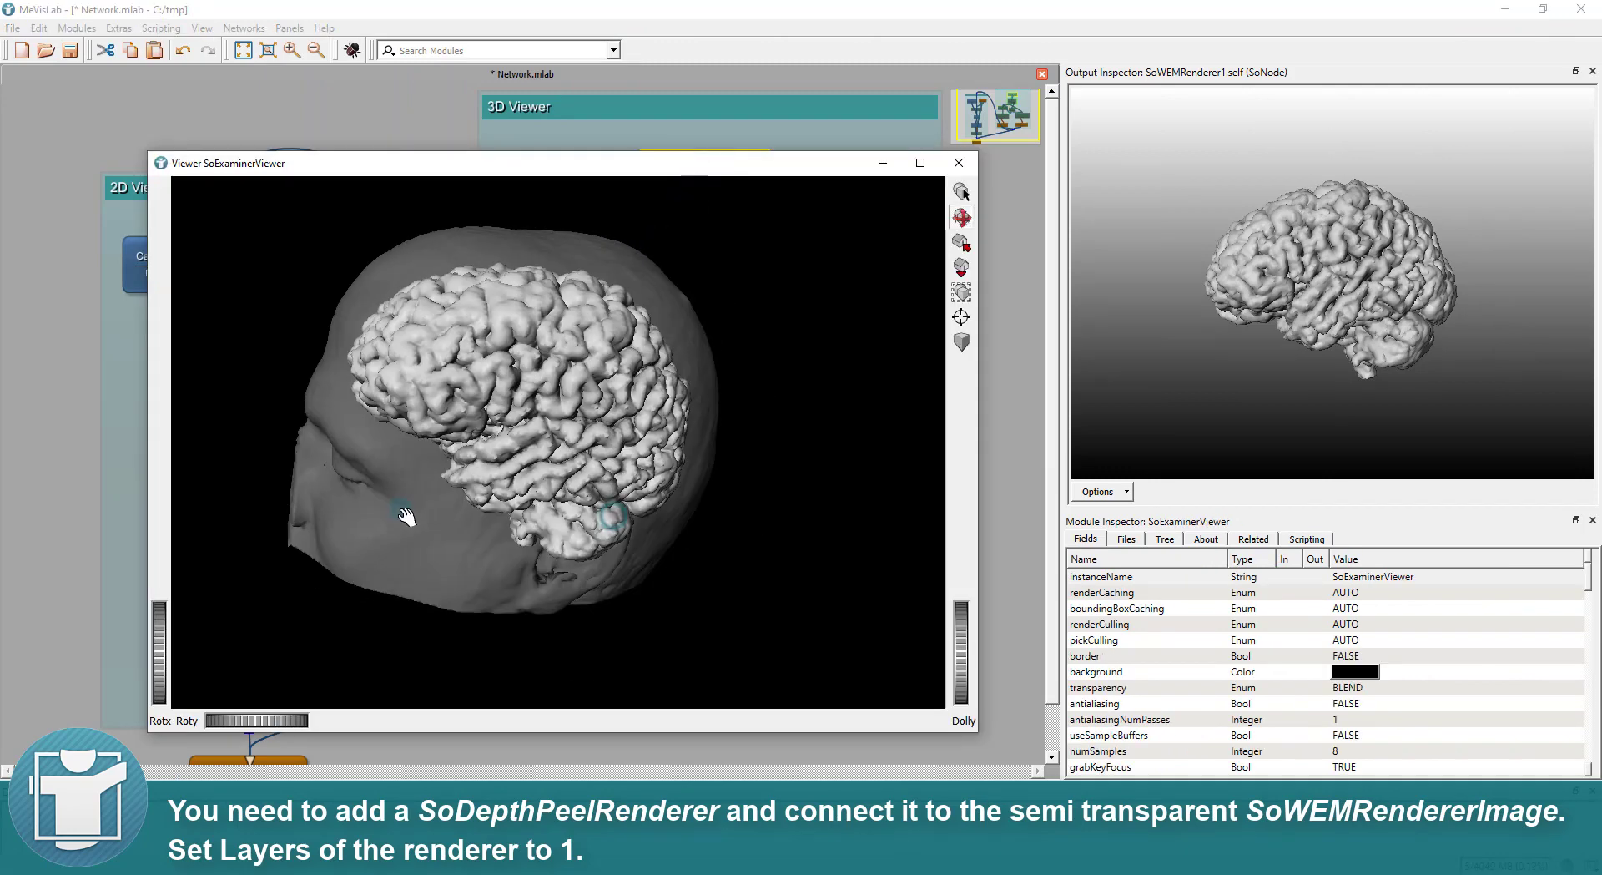
{"action": "left_click_drag", "start_coordinate": [451, 164], "coordinate": [900, 283]}
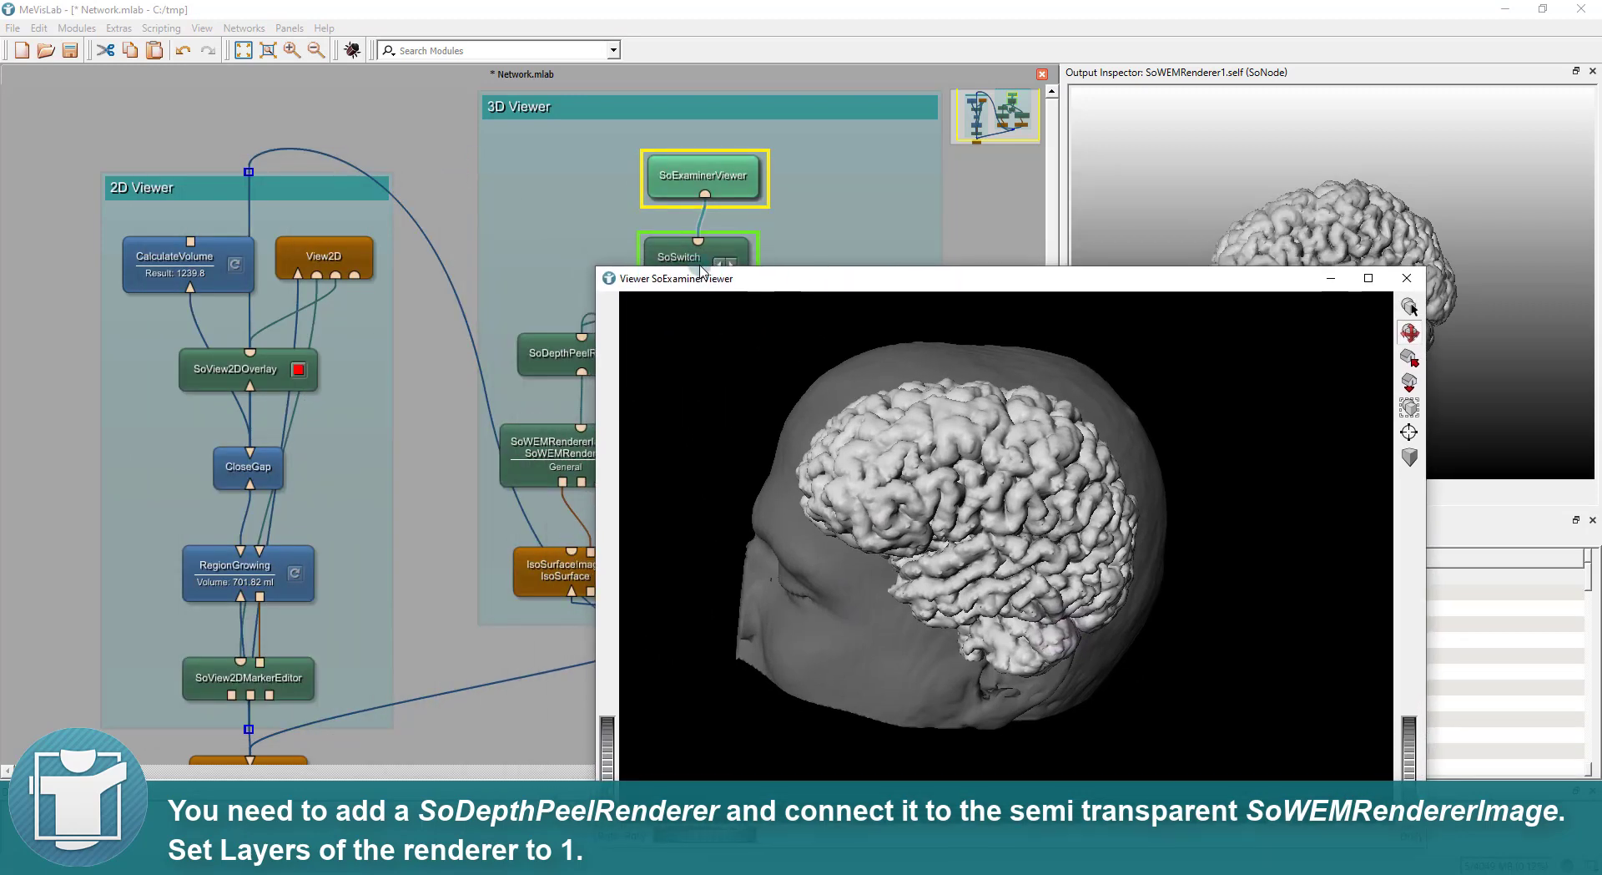
Step: Cycle SoSwitch to input 2, showing the brain through the semi-transparent head
{"action": "left_click", "coordinate": [722, 265]}
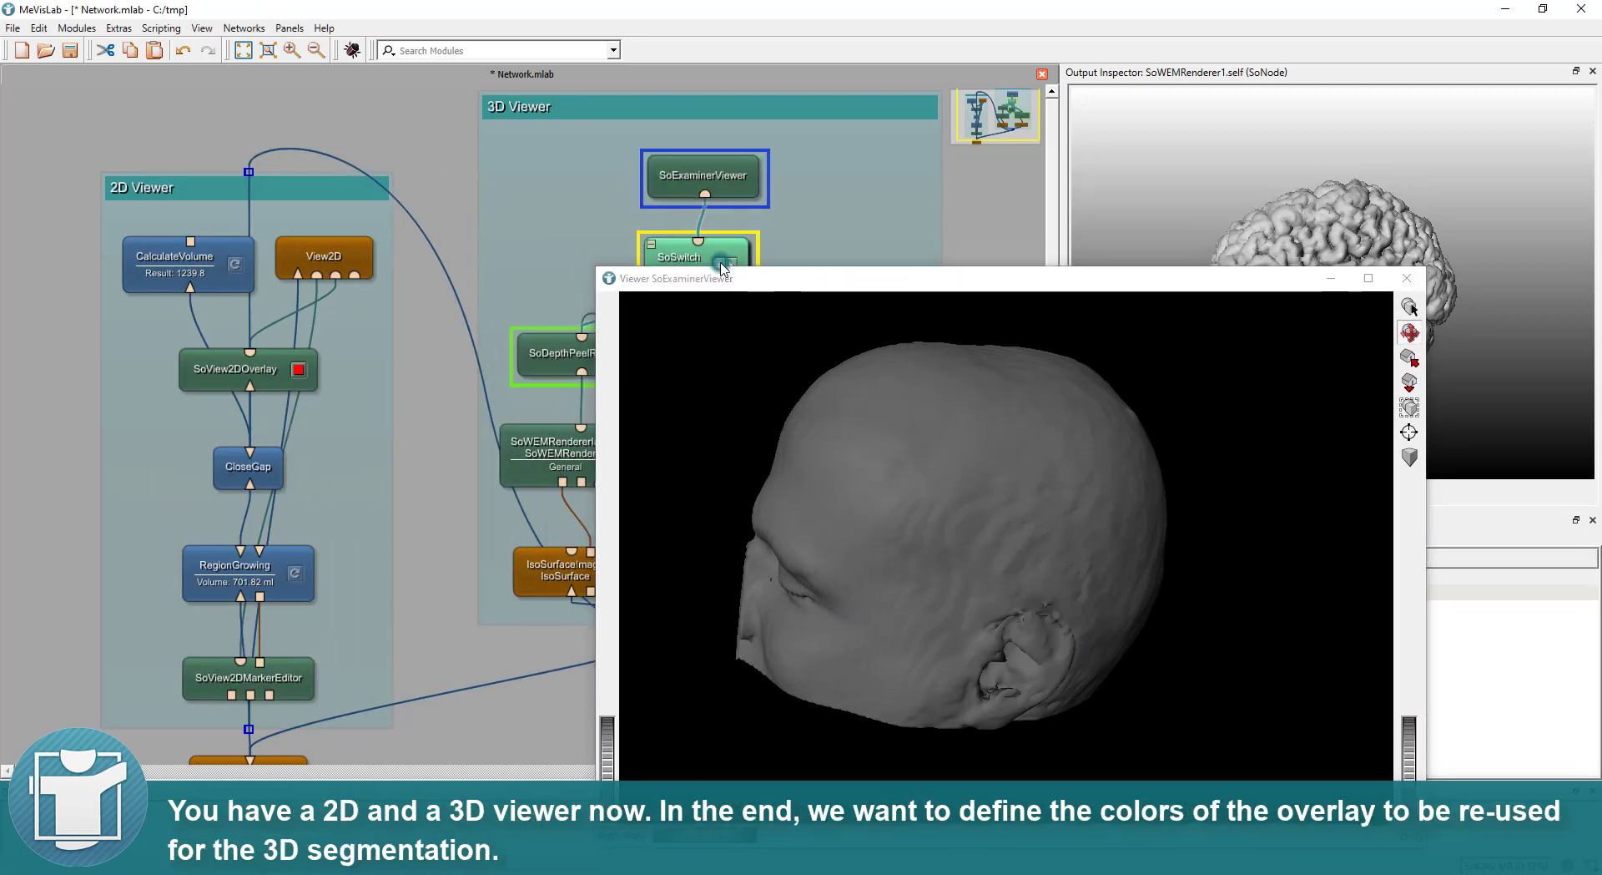
{"action": "left_click", "coordinate": [723, 263]}
{"action": "left_click", "coordinate": [726, 262]}
{"action": "left_click", "coordinate": [724, 262]}
{"action": "left_click_drag", "start_coordinate": [752, 347], "coordinate": [840, 186]}
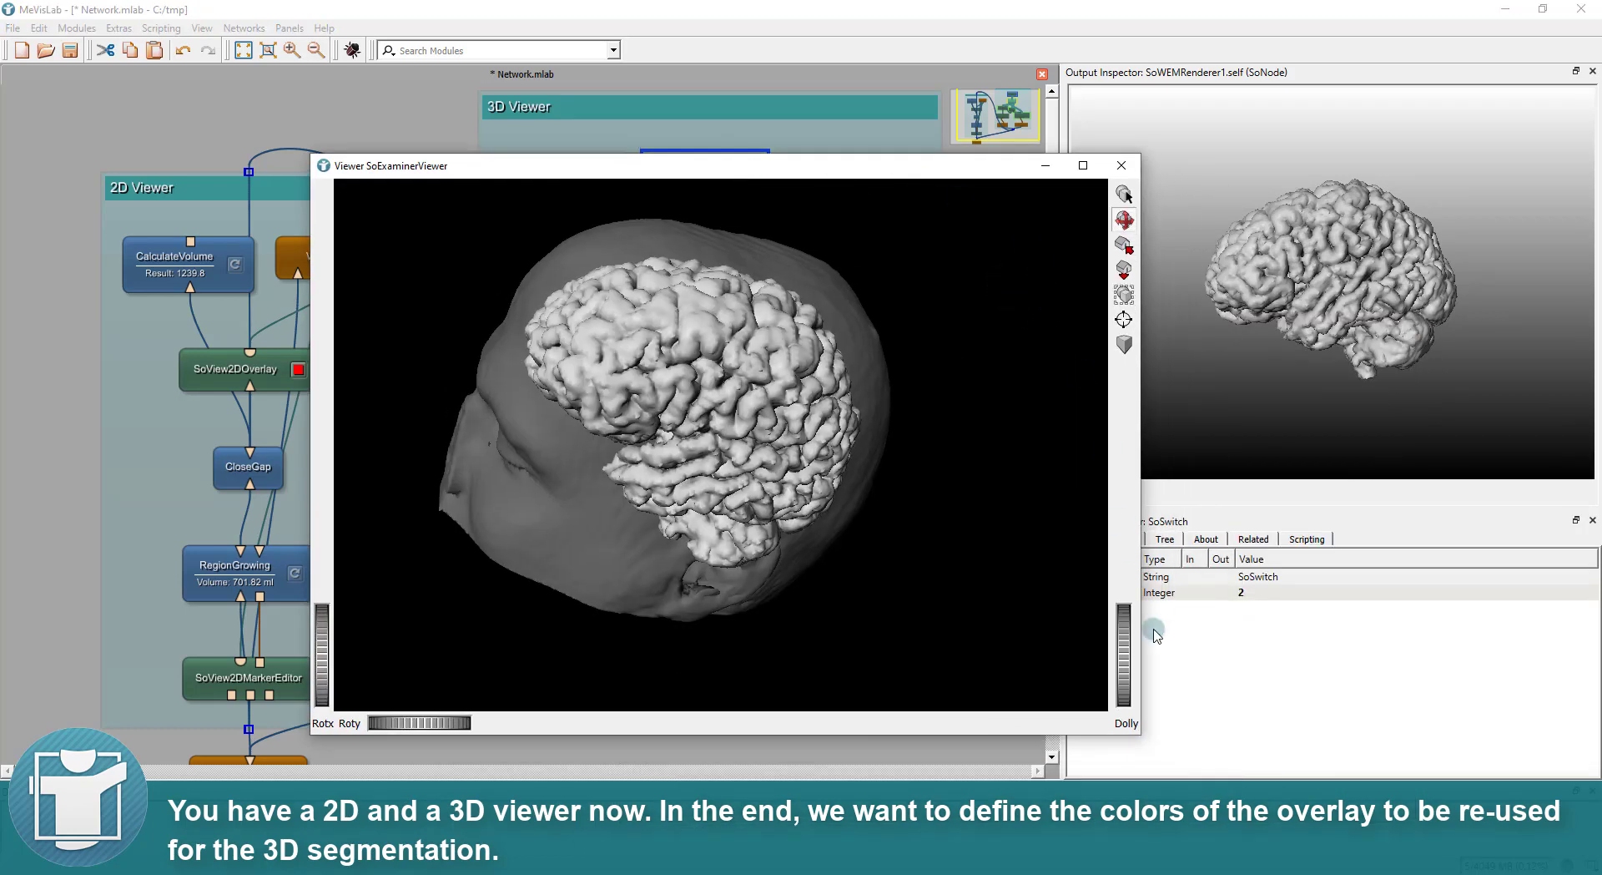
{"action": "left_click_drag", "start_coordinate": [1137, 738], "coordinate": [871, 641]}
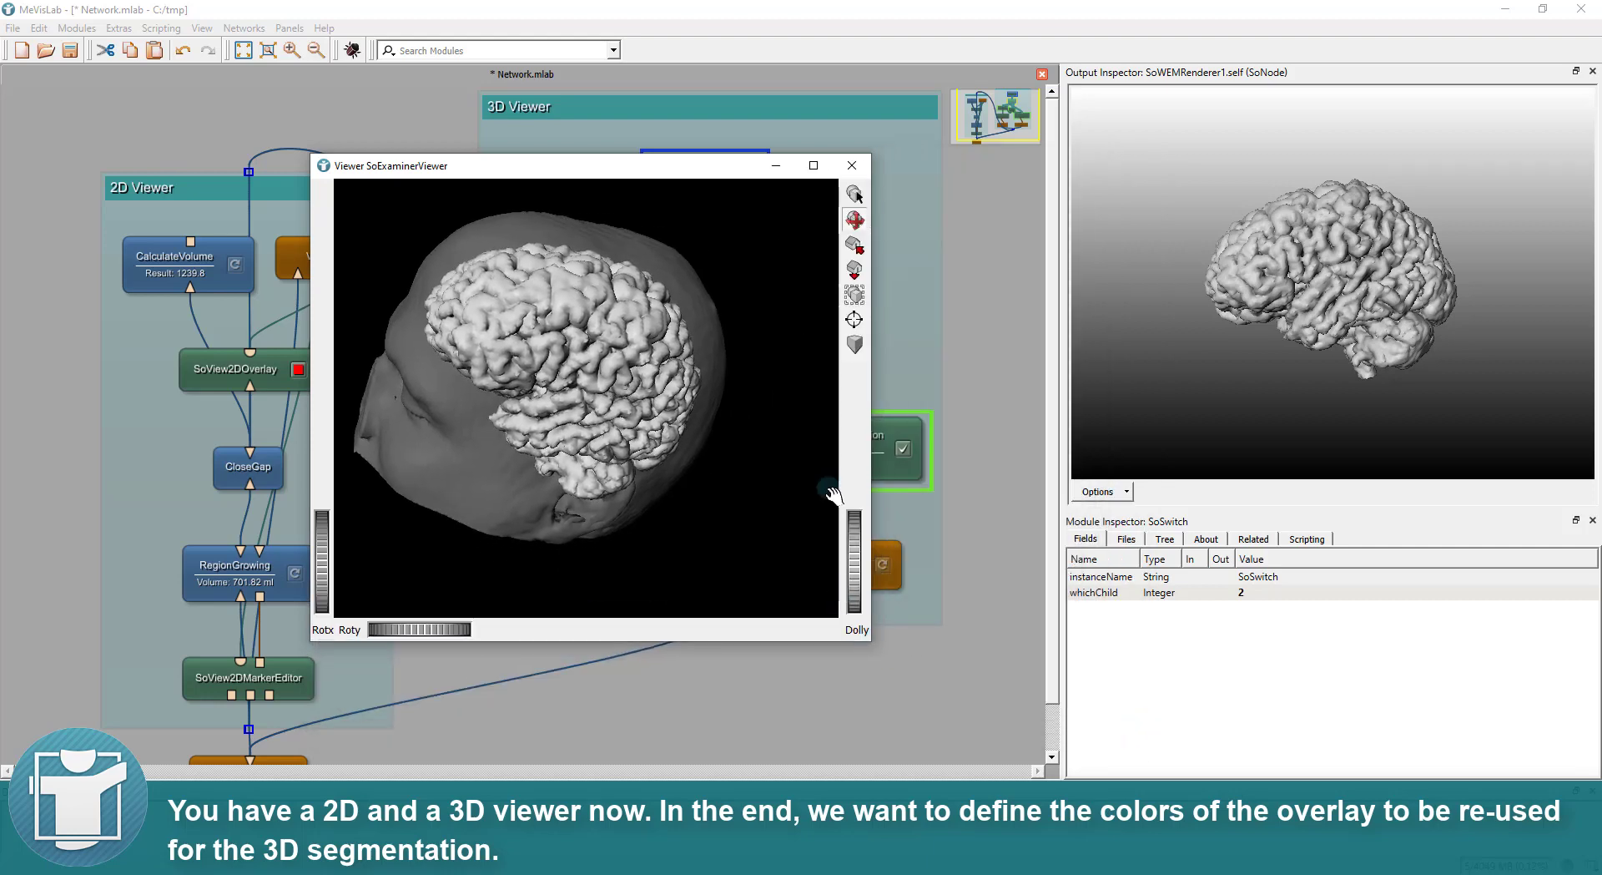
Step: Link SoView2DOverlay's baseColor to SoWEMRendererSegmentation's faceDiffuseColor so the 3D brain turns red
{"action": "left_click", "coordinate": [853, 167]}
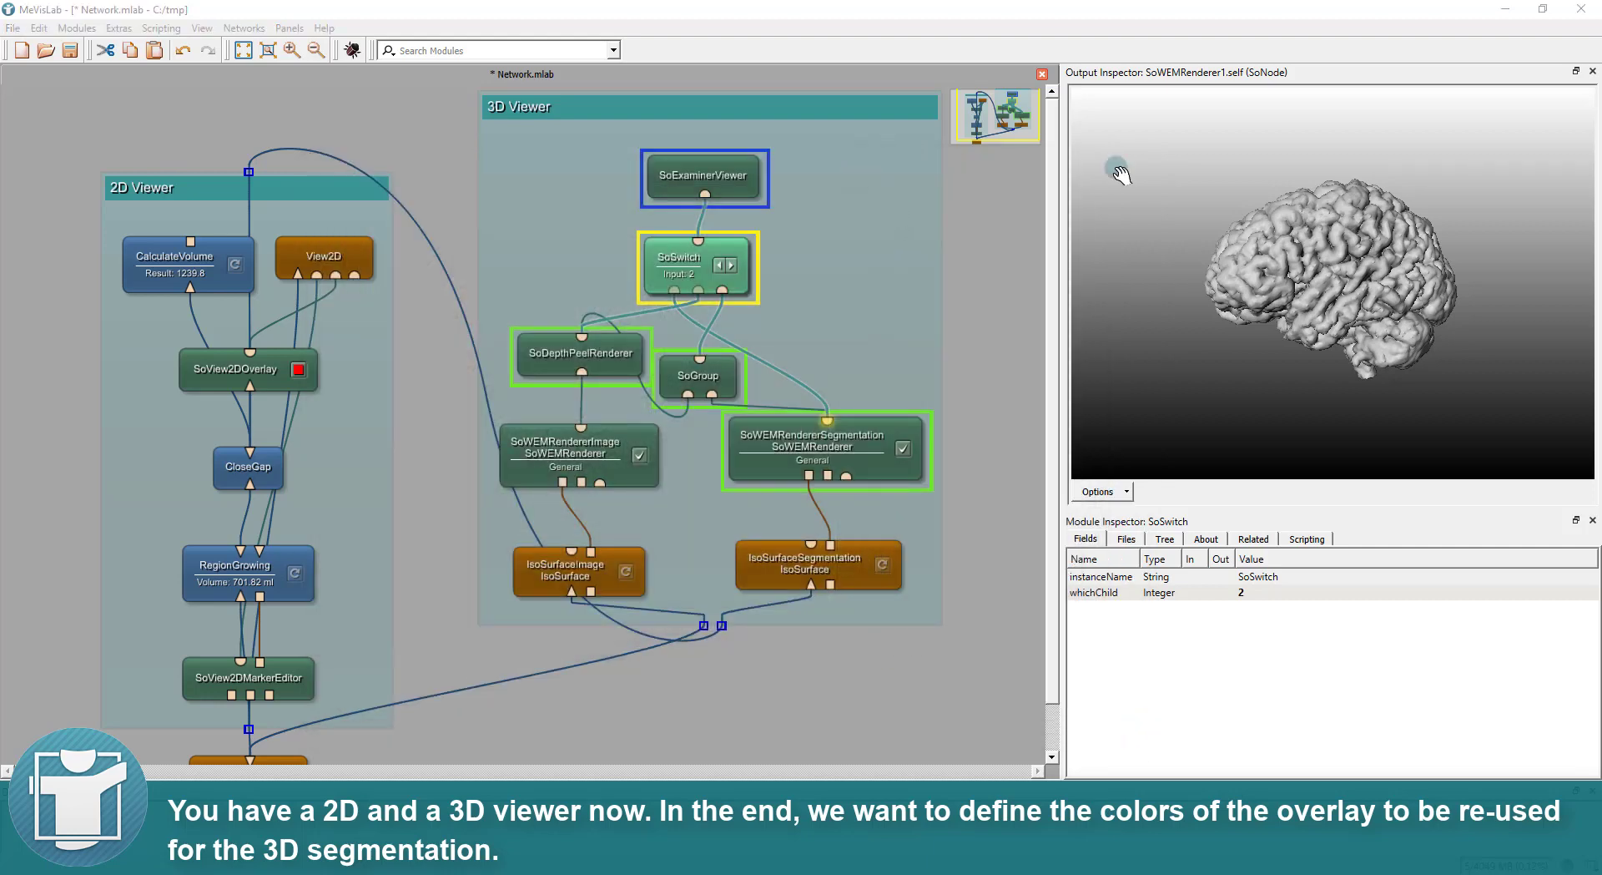
{"action": "double_click", "coordinate": [227, 381]}
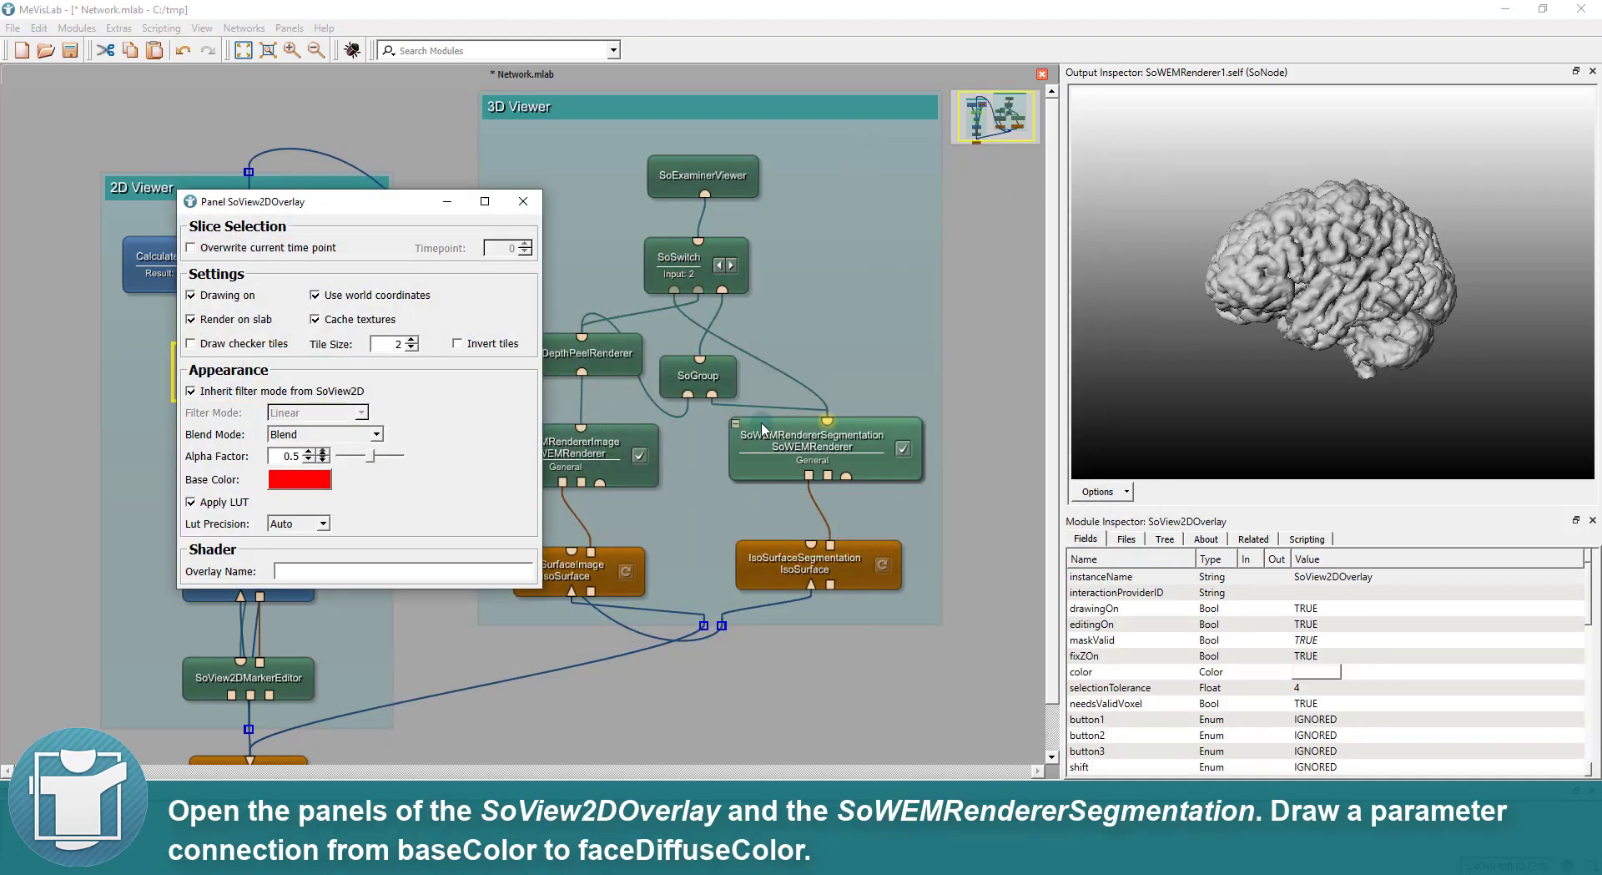
{"action": "double_click", "coordinate": [771, 440]}
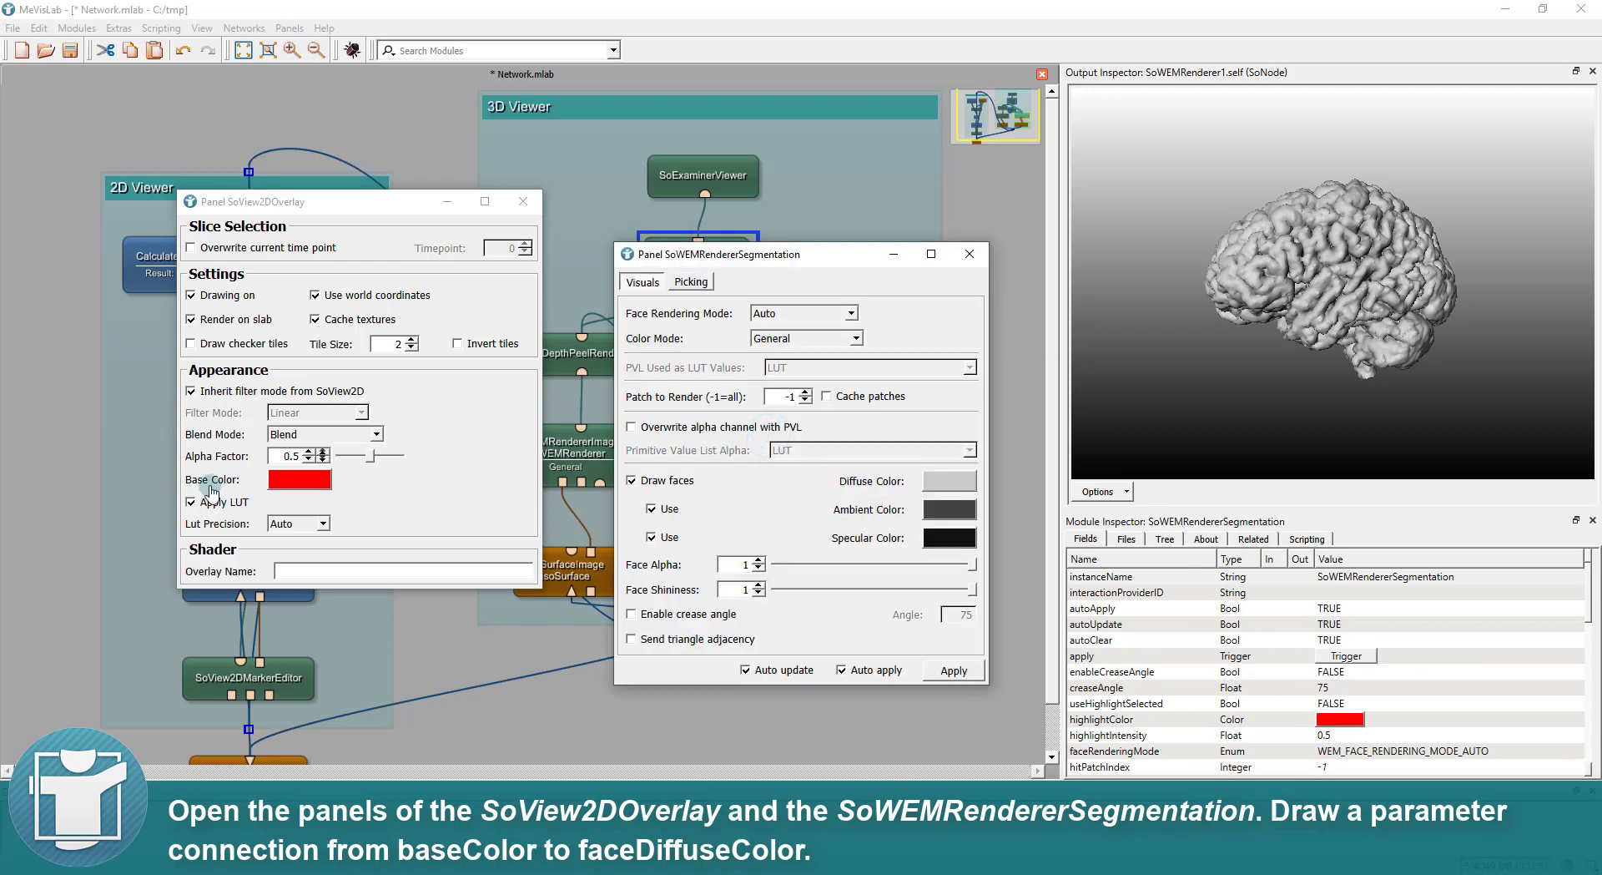
{"action": "left_click_drag", "start_coordinate": [208, 488], "coordinate": [874, 488]}
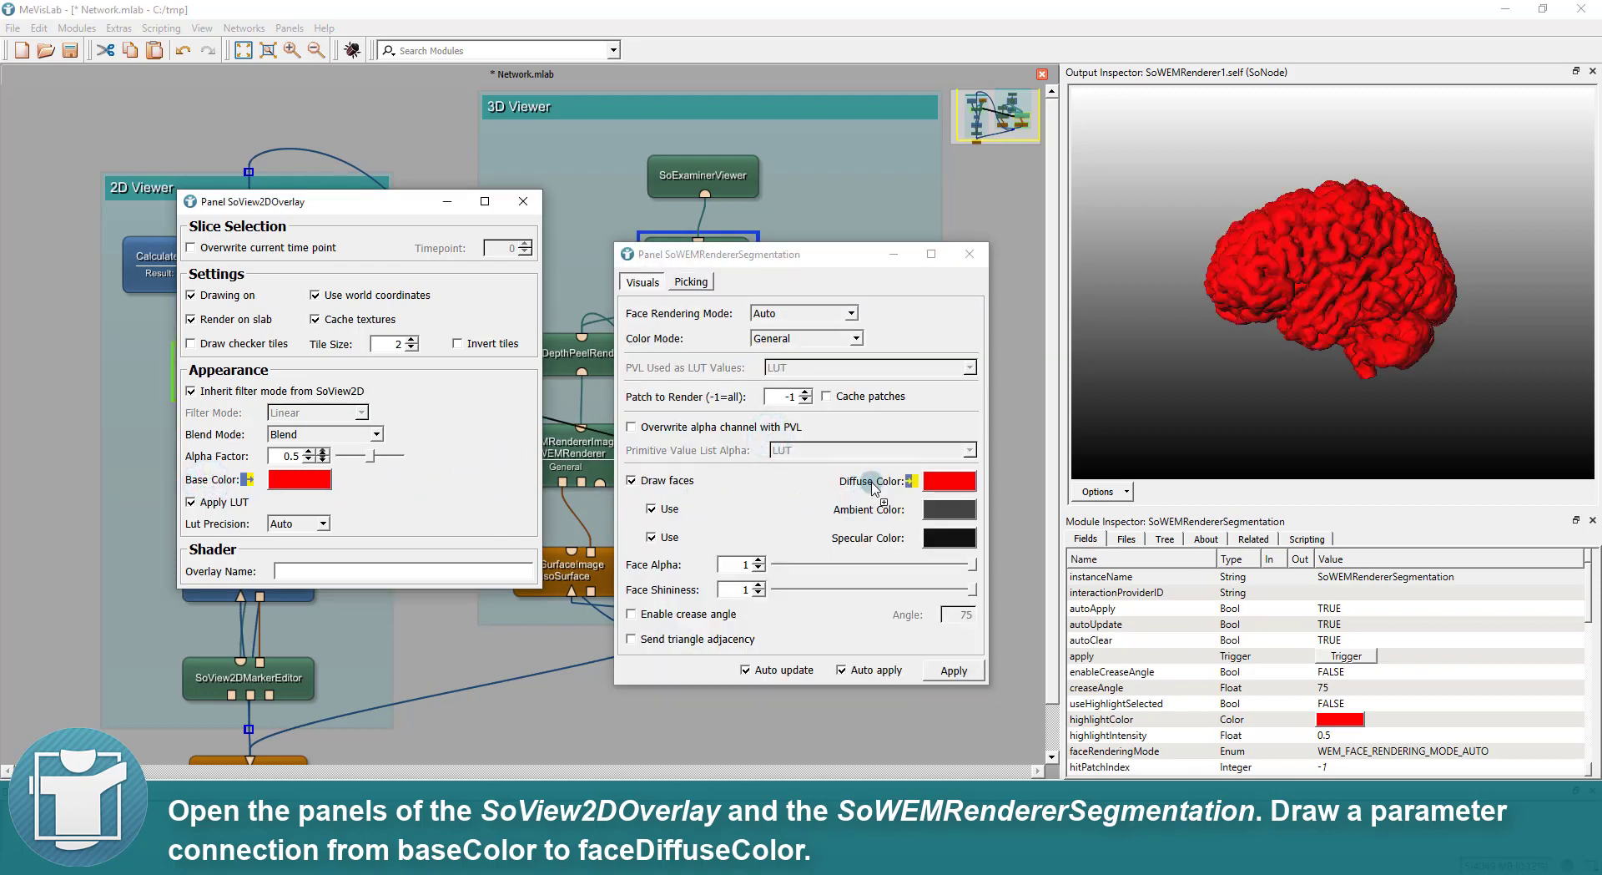
{"action": "left_click", "coordinate": [968, 257]}
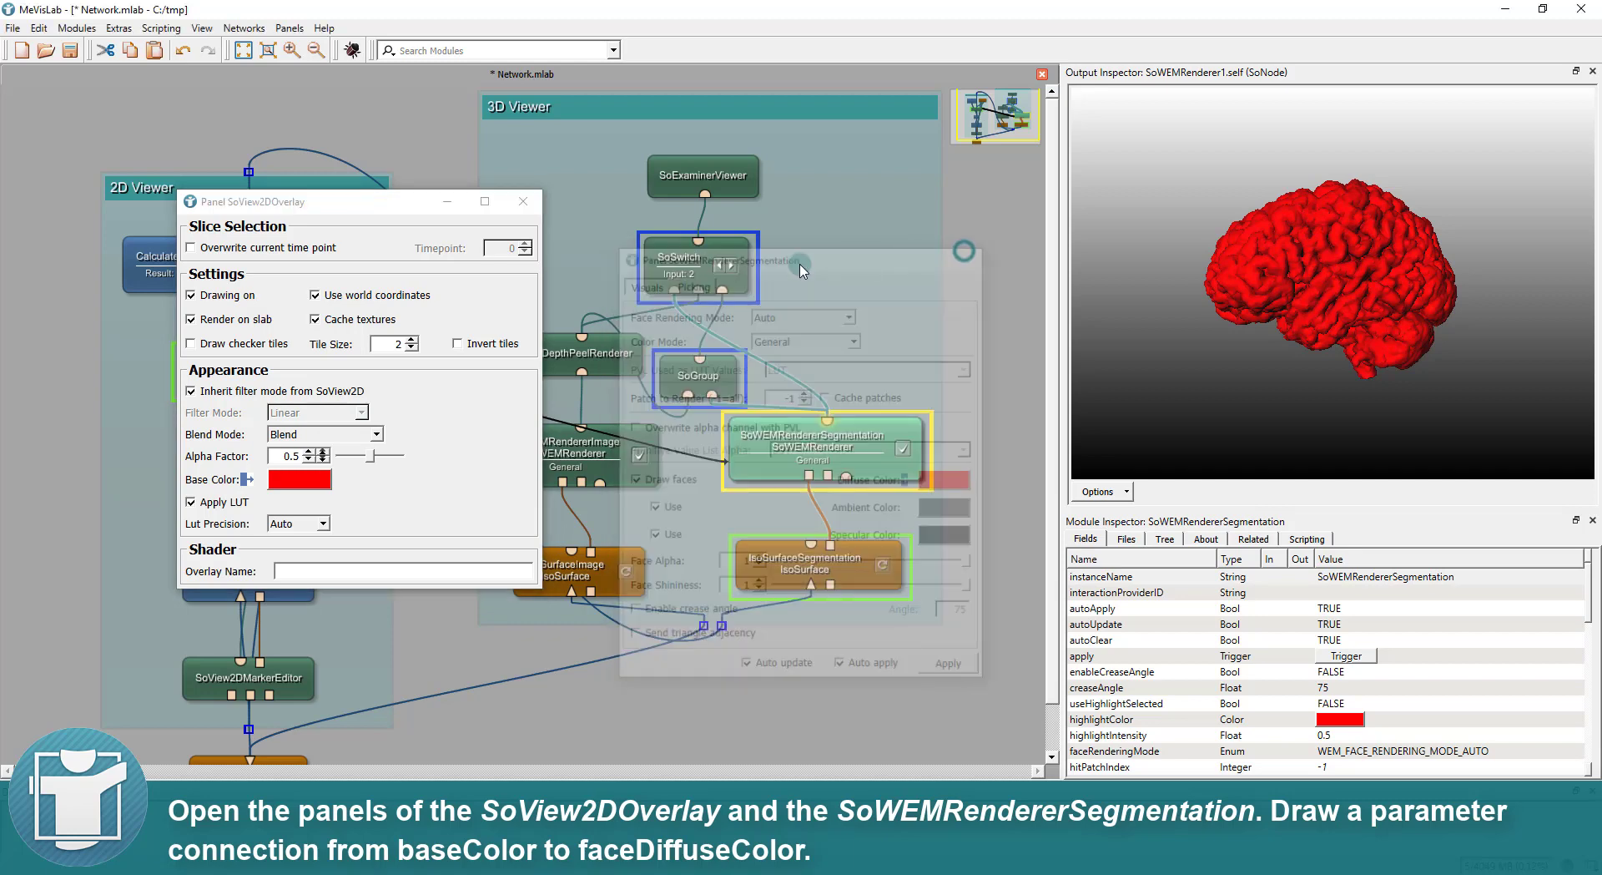
{"action": "left_click", "coordinate": [524, 201]}
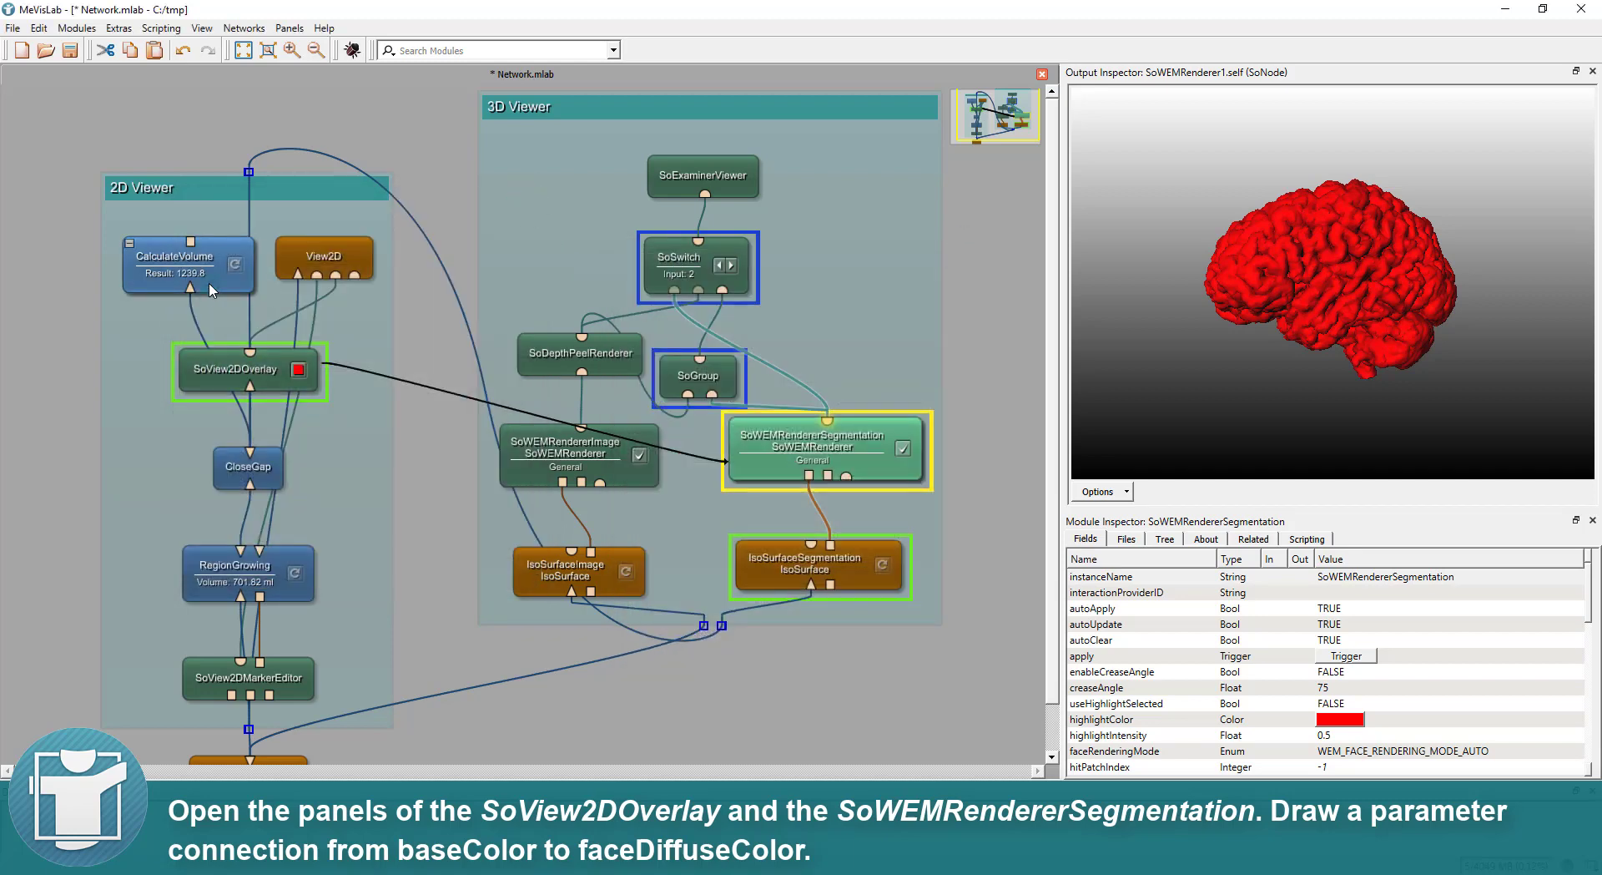
Step: Open the View2D window with the red overlay and move it to the left
{"action": "double_click", "coordinate": [292, 258]}
{"action": "left_click_drag", "start_coordinate": [834, 174], "coordinate": [277, 184]}
{"action": "left_click", "coordinate": [703, 177]}
Step: Open SoExaminerViewer beside the 2D view, rotate to a side view, and scroll View2D to slice 46
{"action": "double_click", "coordinate": [703, 177]}
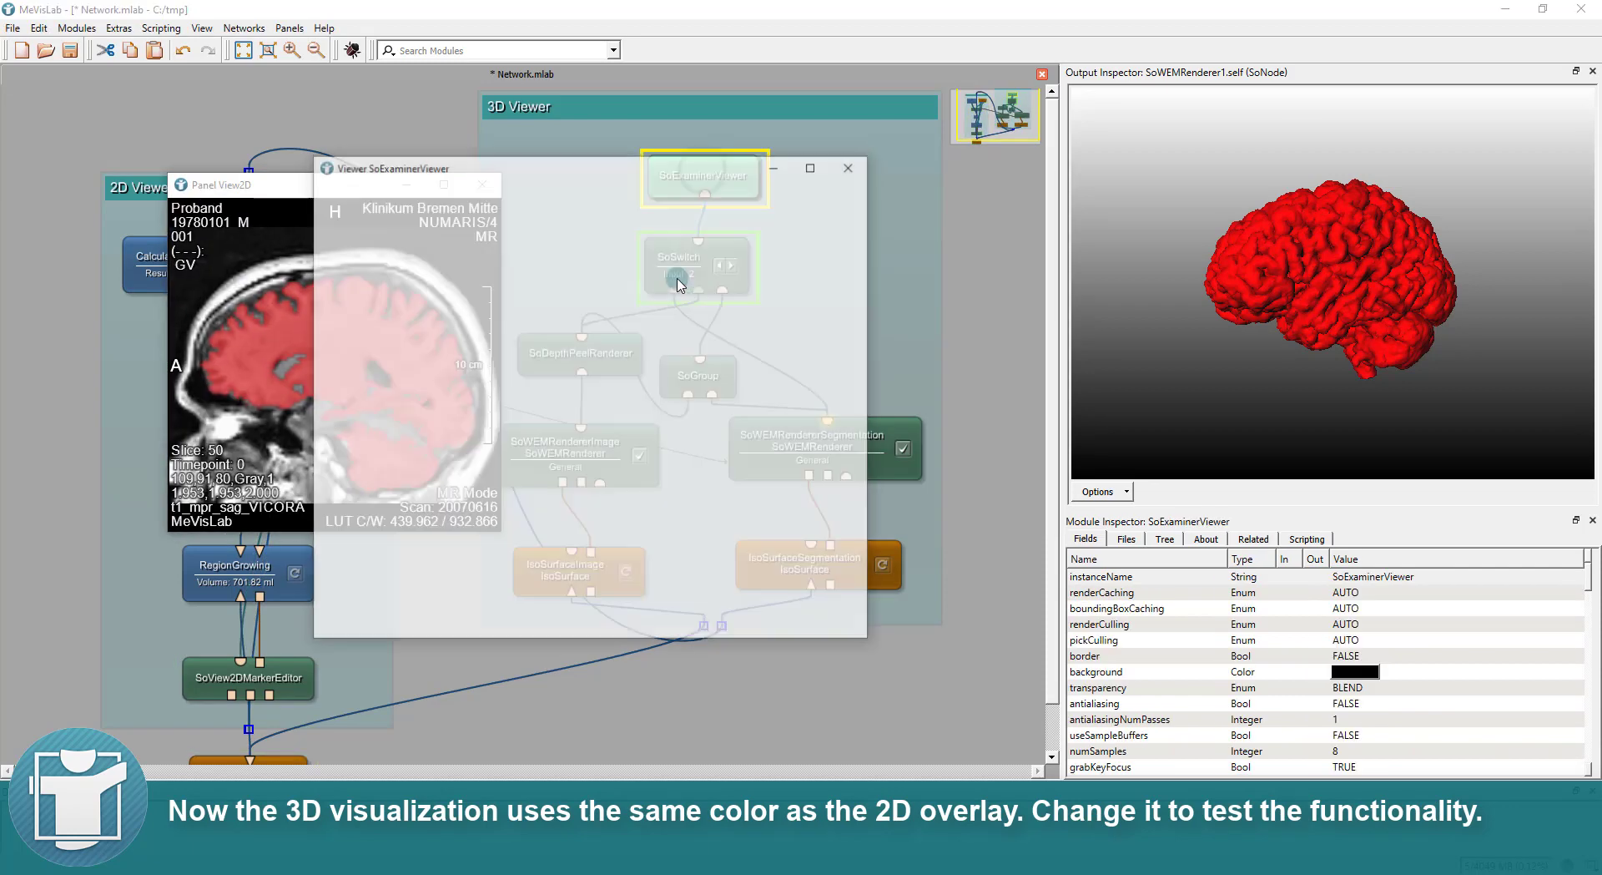
{"action": "left_click_drag", "start_coordinate": [464, 178], "coordinate": [706, 192]}
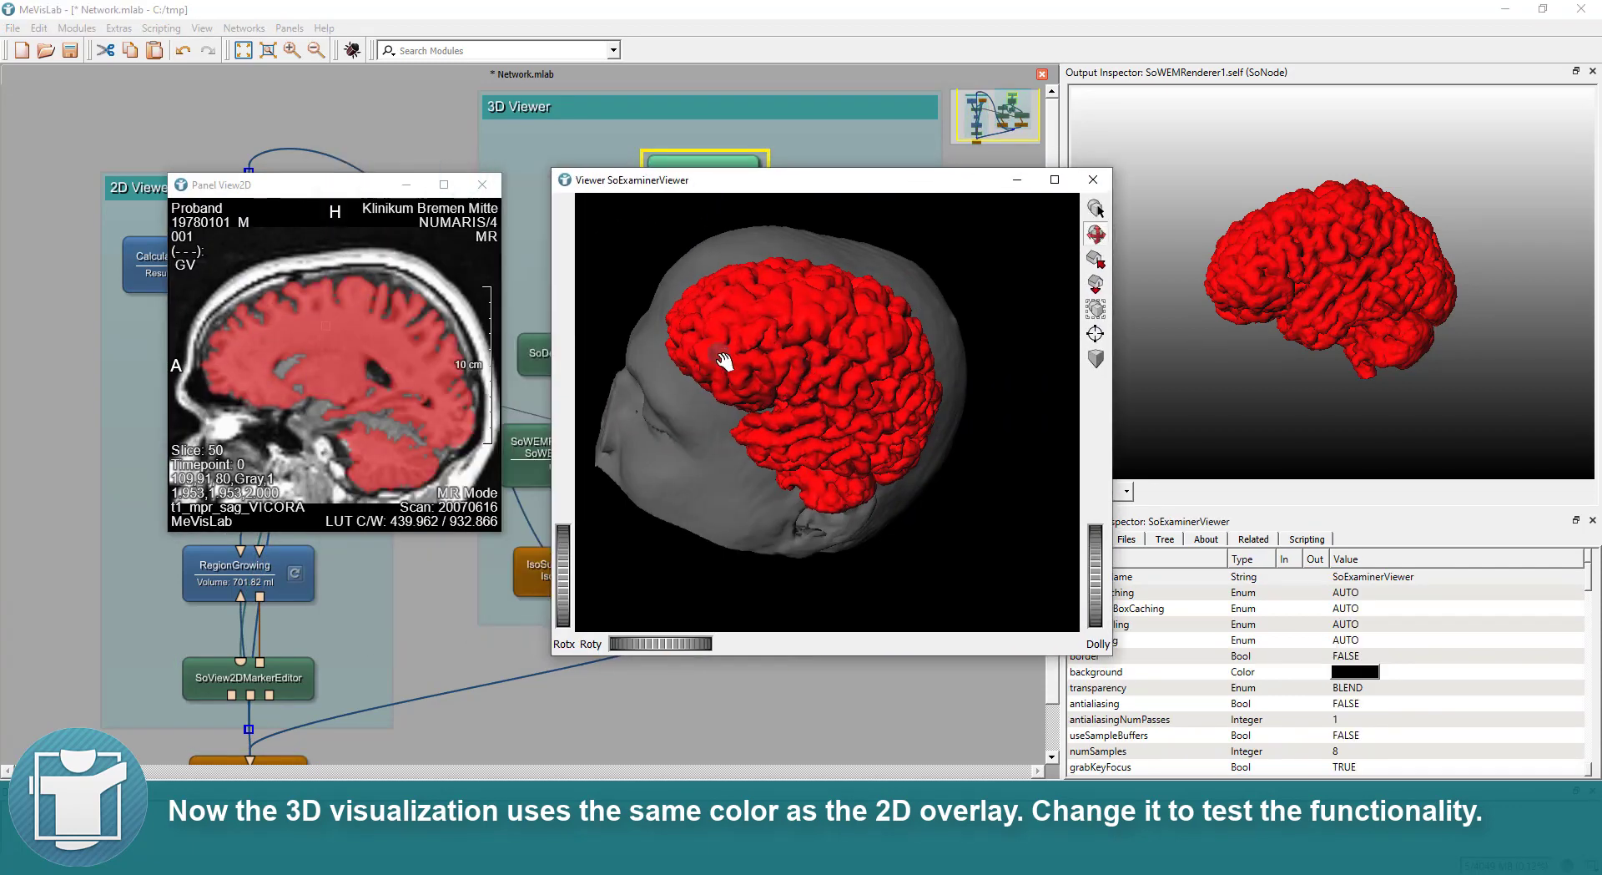
{"action": "mouse_move", "coordinate": [726, 368]}
{"action": "left_mouse_down"}
{"action": "mouse_move", "coordinate": [932, 441]}
{"action": "mouse_move", "coordinate": [779, 350]}
{"action": "mouse_move", "coordinate": [718, 342]}
{"action": "left_mouse_up"}
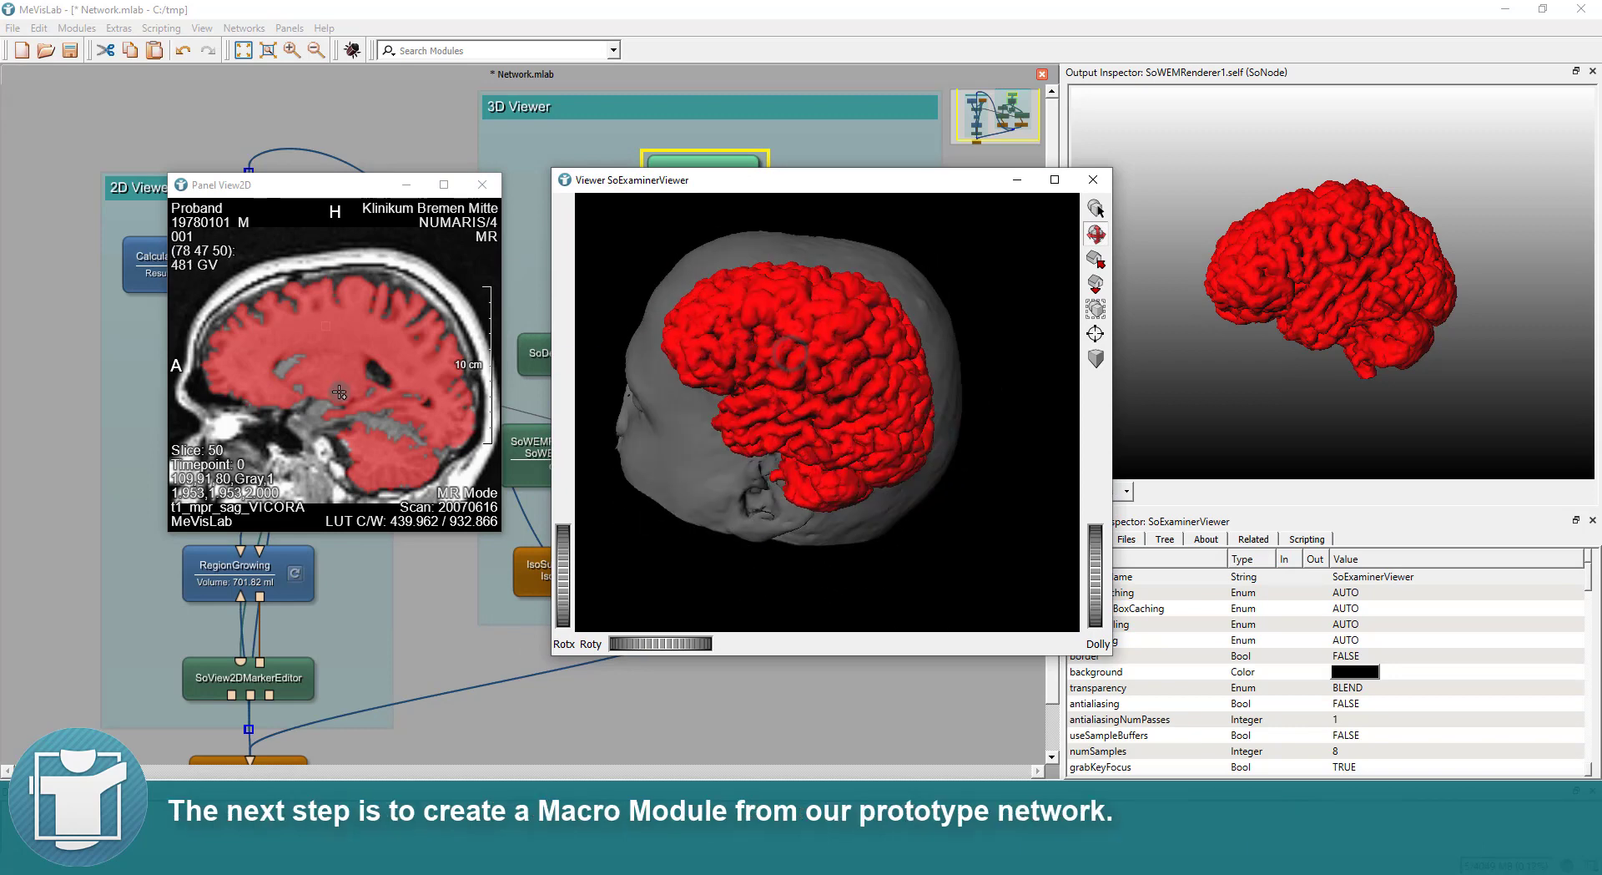
{"action": "scroll", "coordinate": [322, 375], "scroll_direction": "down", "scroll_amount": 3}
{"action": "scroll", "coordinate": [322, 376], "scroll_direction": "down", "scroll_amount": 2}
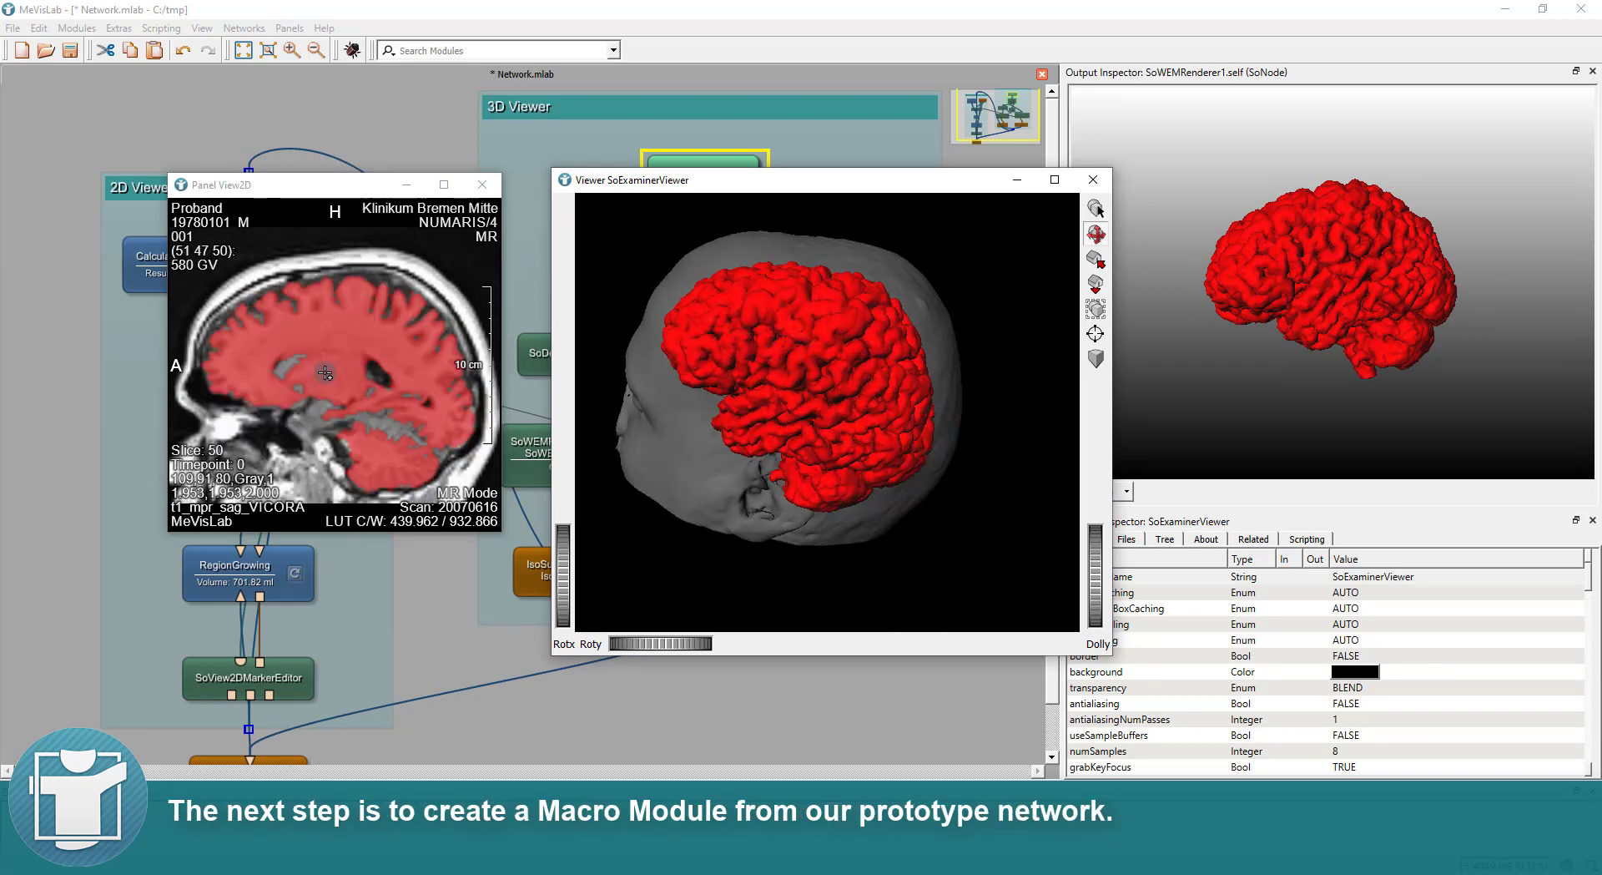